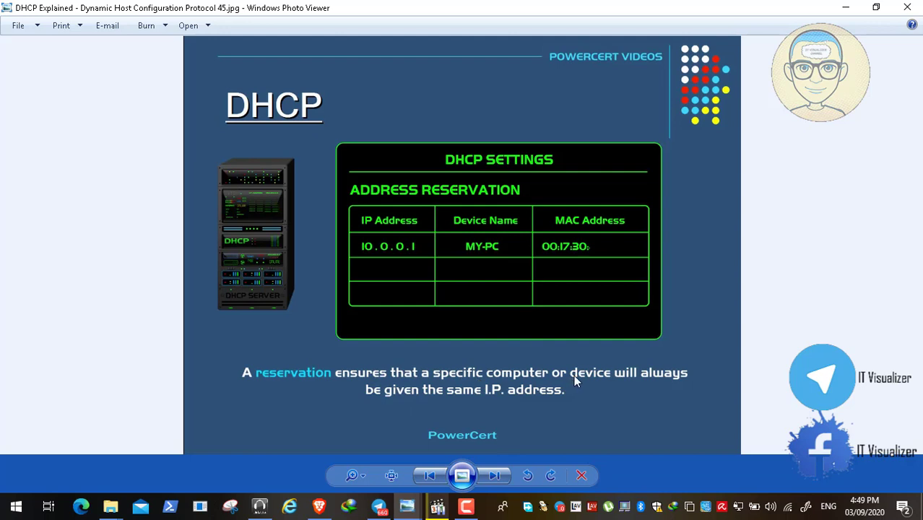
- Page through DHCP slides 45 to 50 until the viewer wraps back to slide 01
left_click(494, 476)
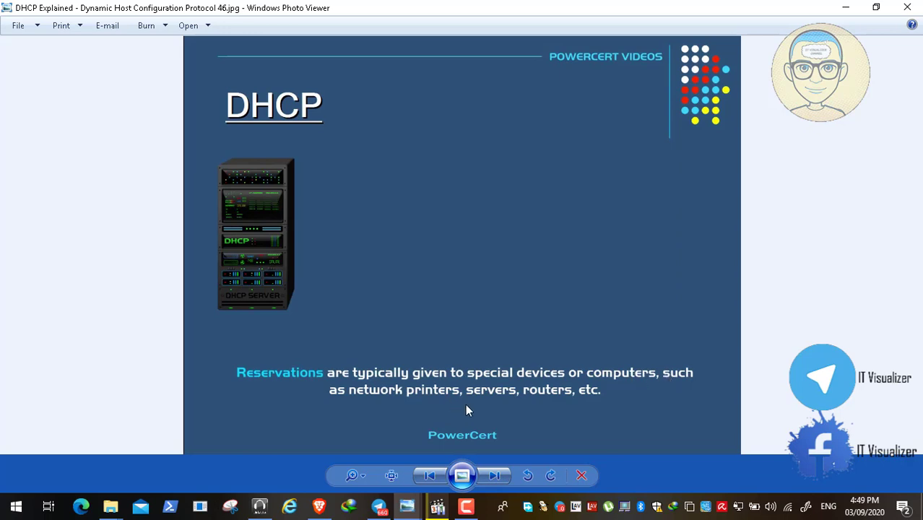
left_click(496, 475)
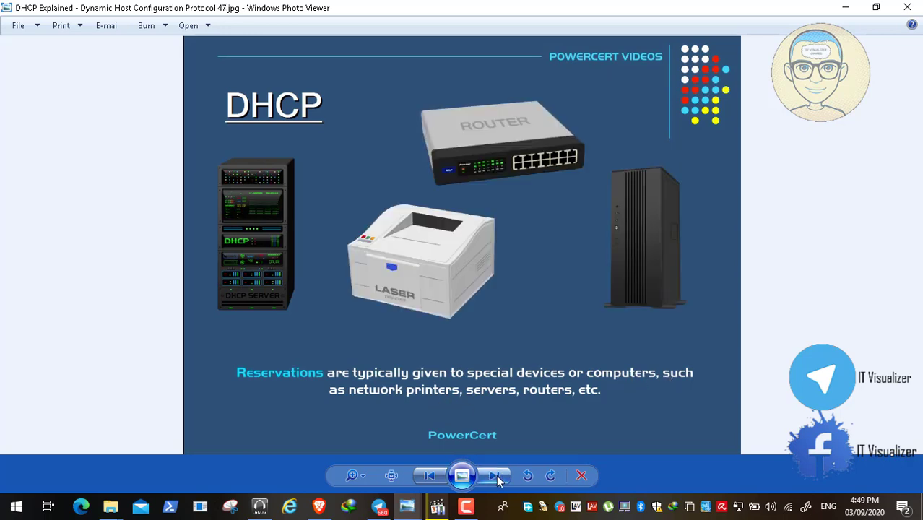
left_click(496, 474)
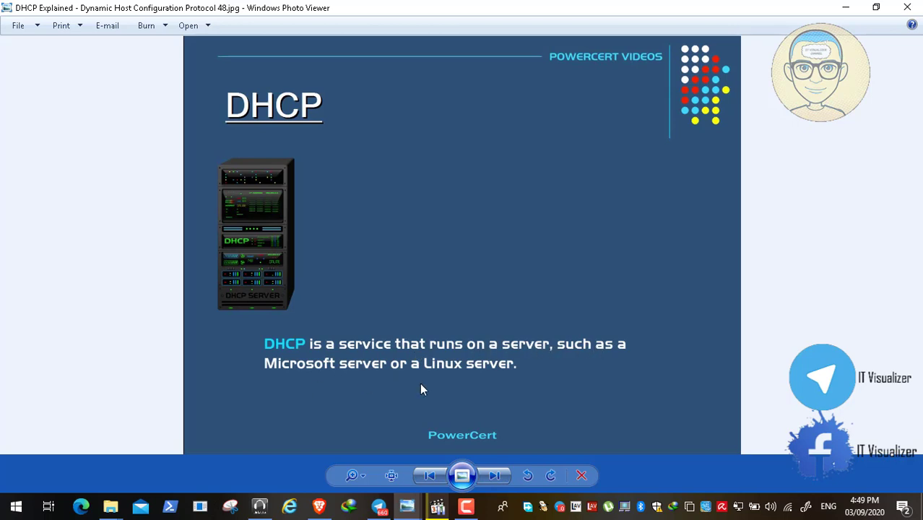
left_click(496, 475)
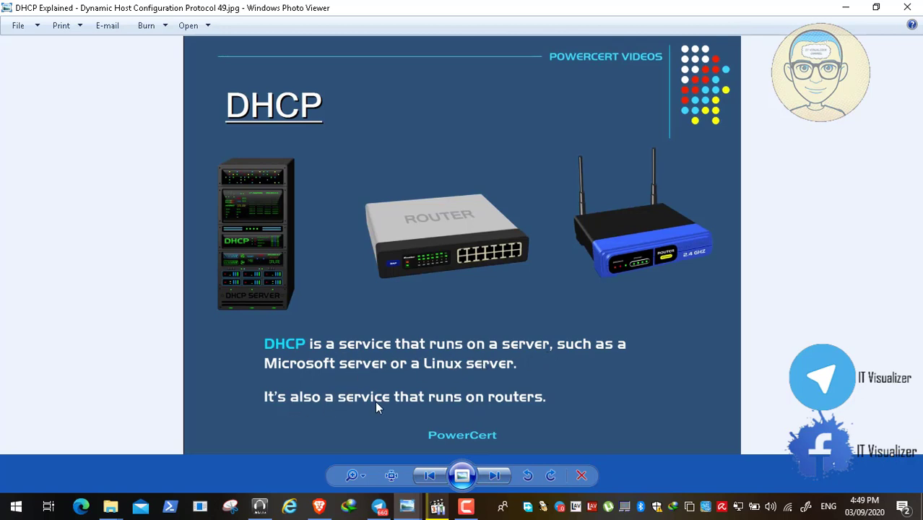
left_click(496, 479)
left_click(495, 479)
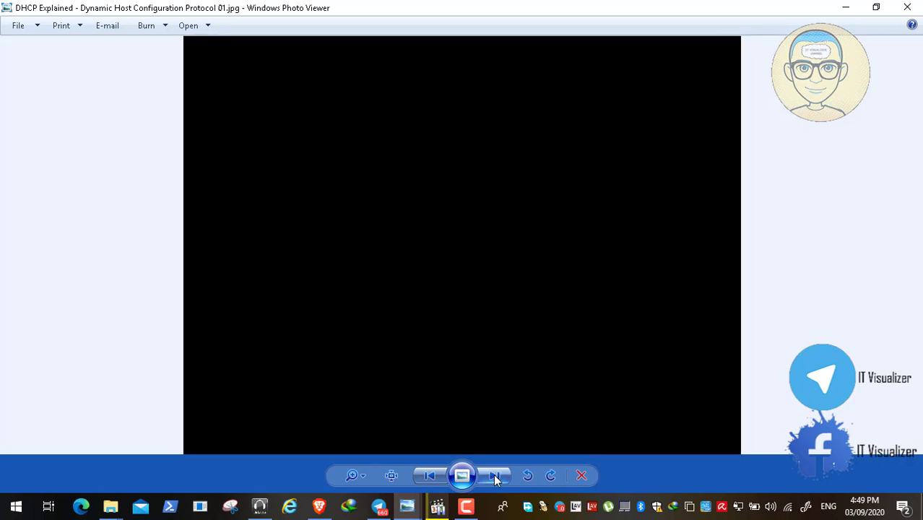
- Close Photo Viewer, minimize both folder windows and switch to the Video4.mp4 player
left_click(916, 7)
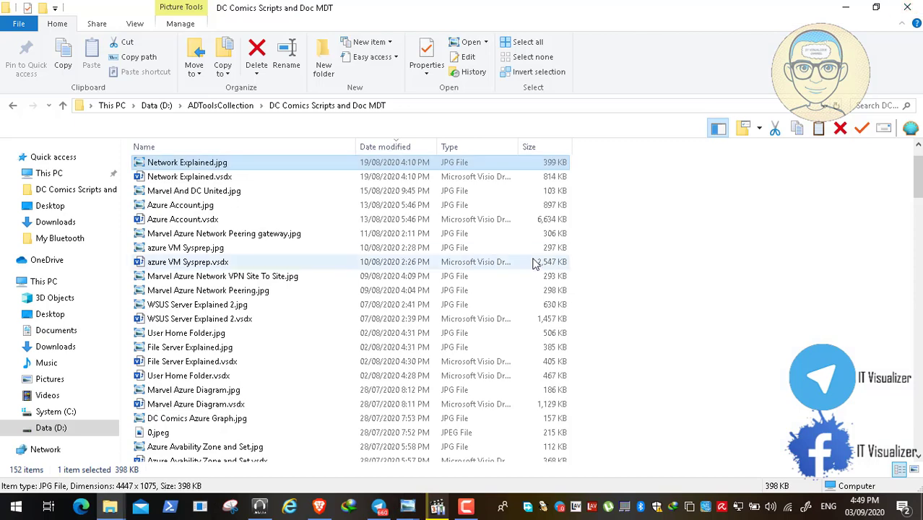
left_click(856, 6)
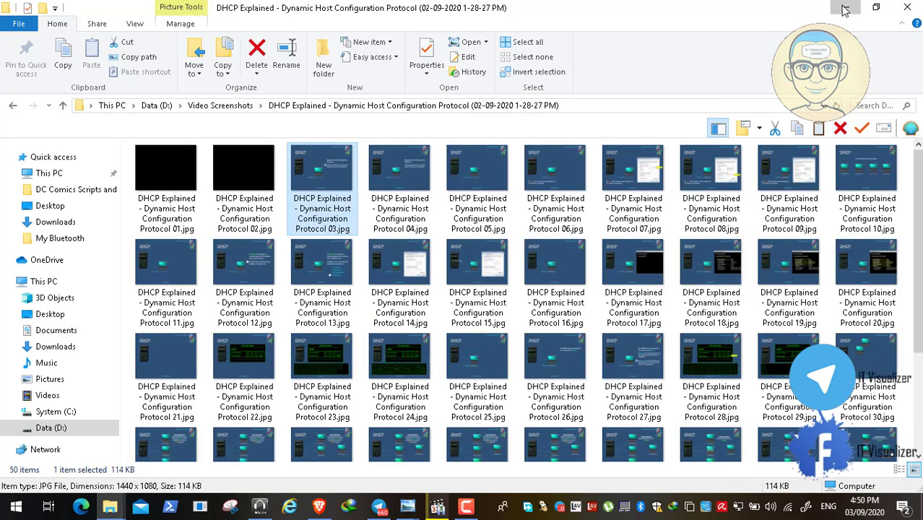
left_click(845, 7)
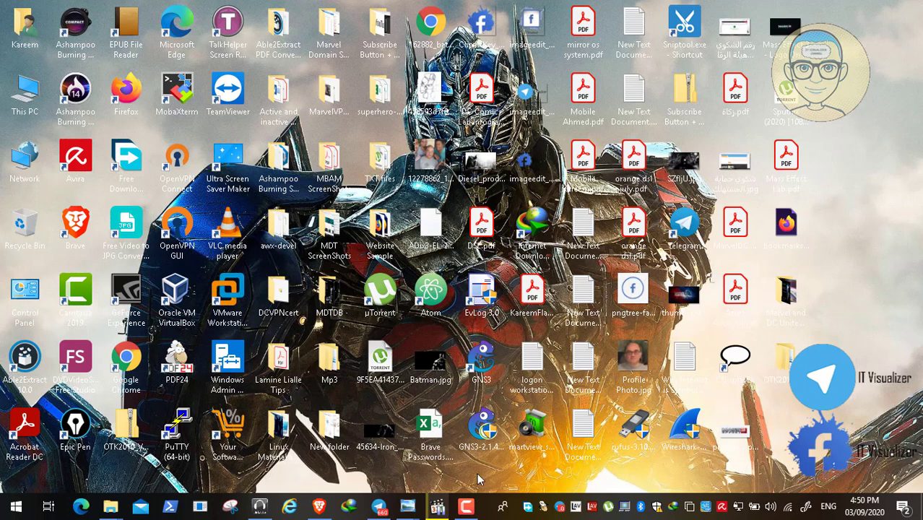
mouse_move(436, 497)
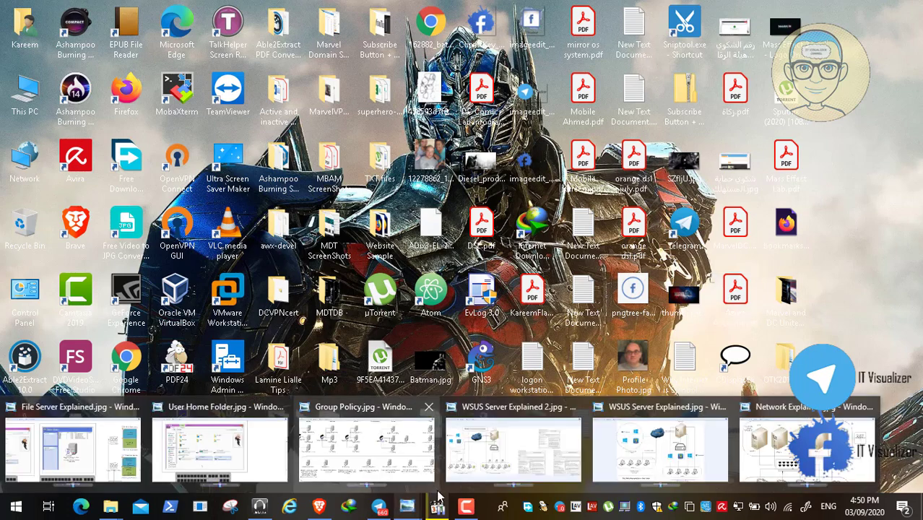
left_click(426, 437)
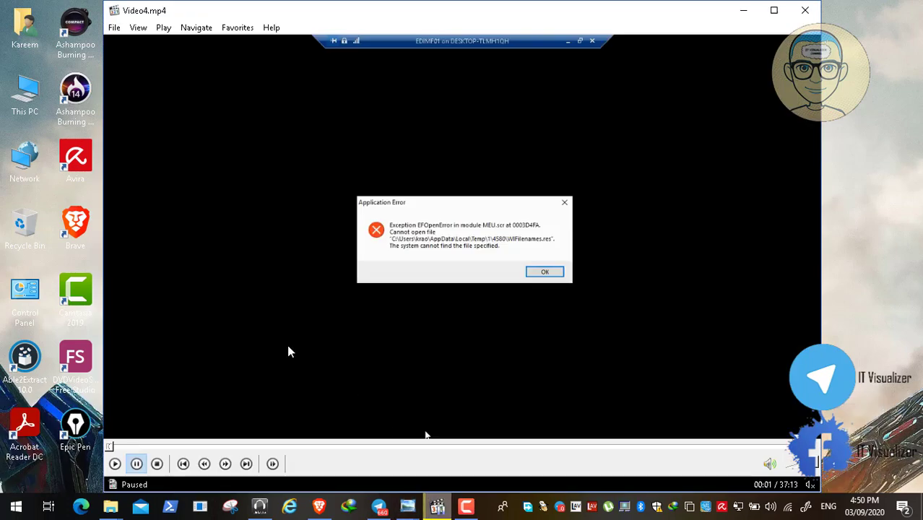
- Start the recording playing and return the VM connection to a normal window
left_click(115, 464)
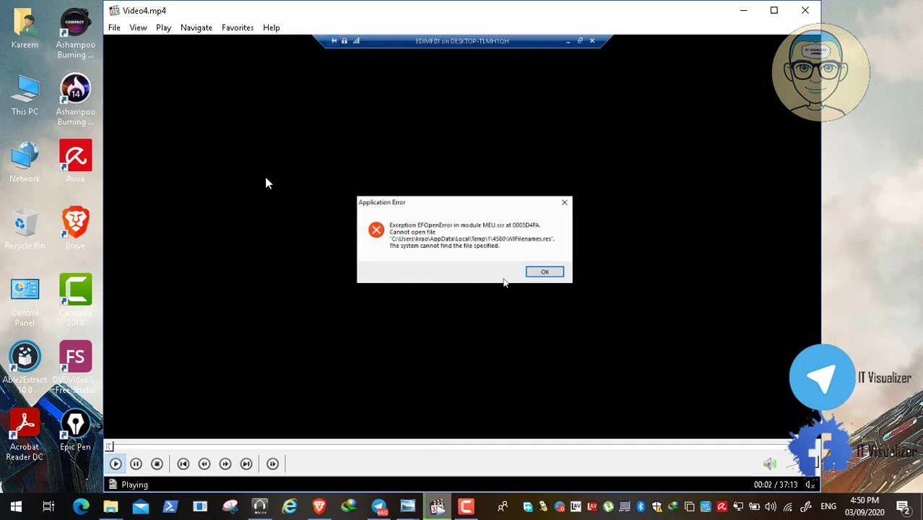
double_click(264, 185)
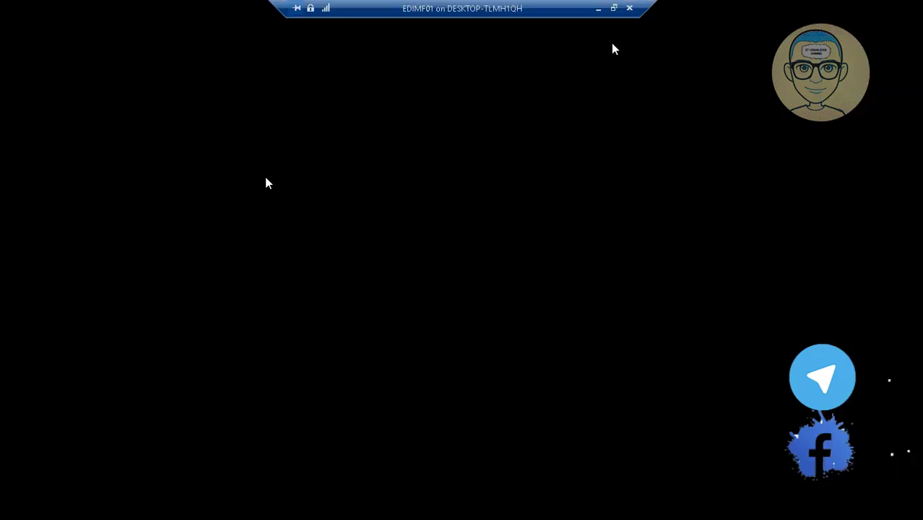
left_click(613, 8)
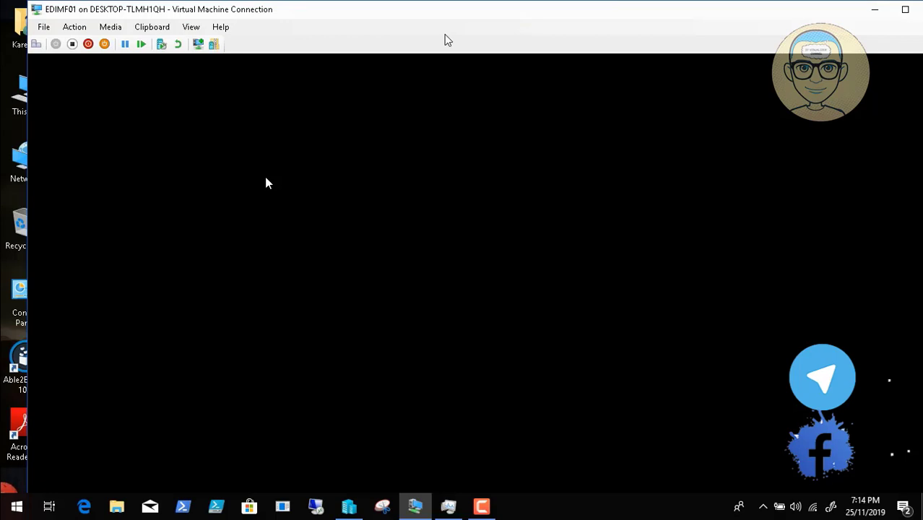
- Send Ctrl+Alt+Delete, switch to Full Screen Mode and sign in with the account password
left_click(36, 45)
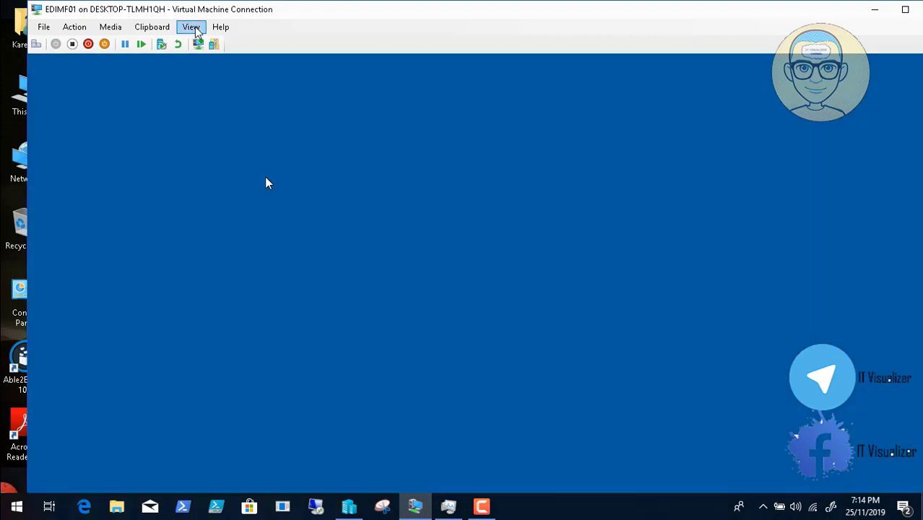
left_click(193, 29)
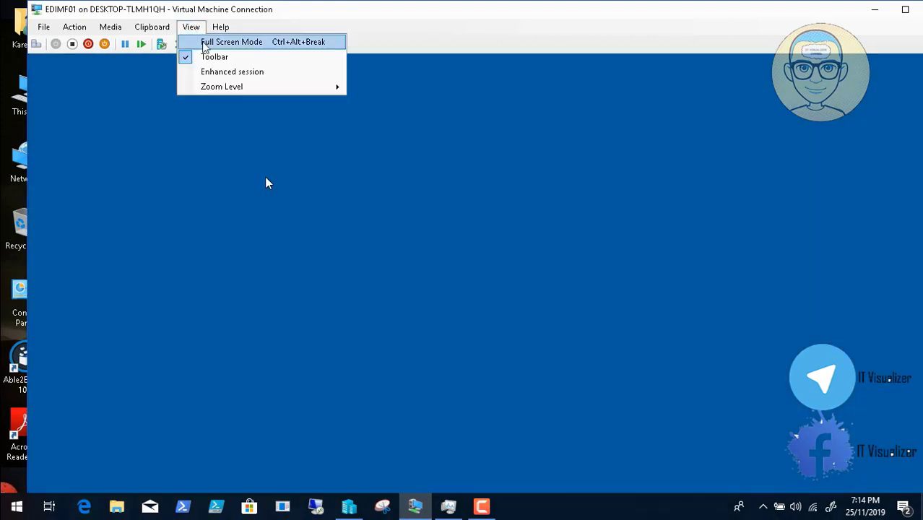
left_click(224, 42)
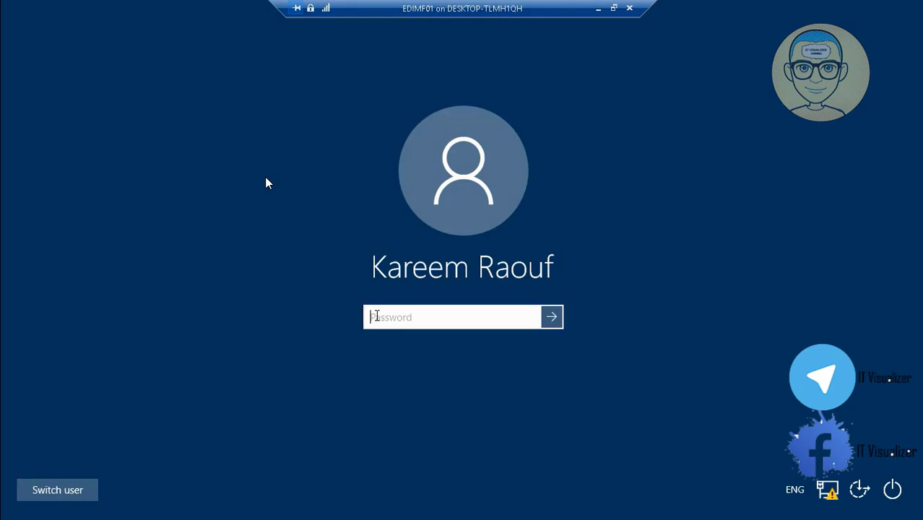
type("Password1")
key("Return")
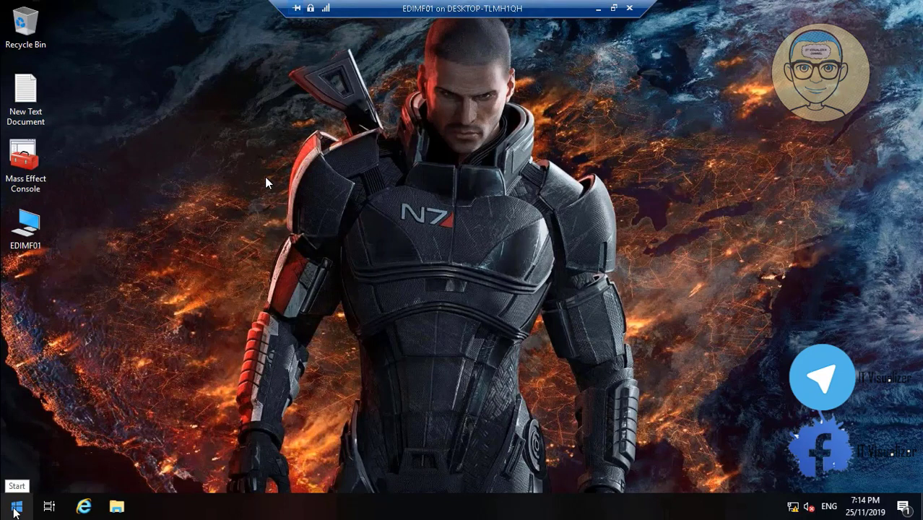
- Launch Server Manager from Start > All Programs > Windows Administrative Tools
left_click(16, 507)
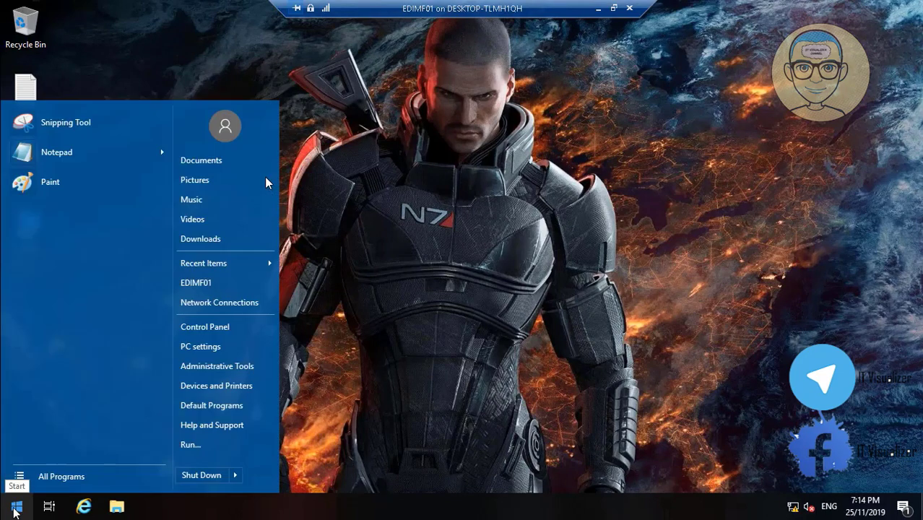
left_click(70, 477)
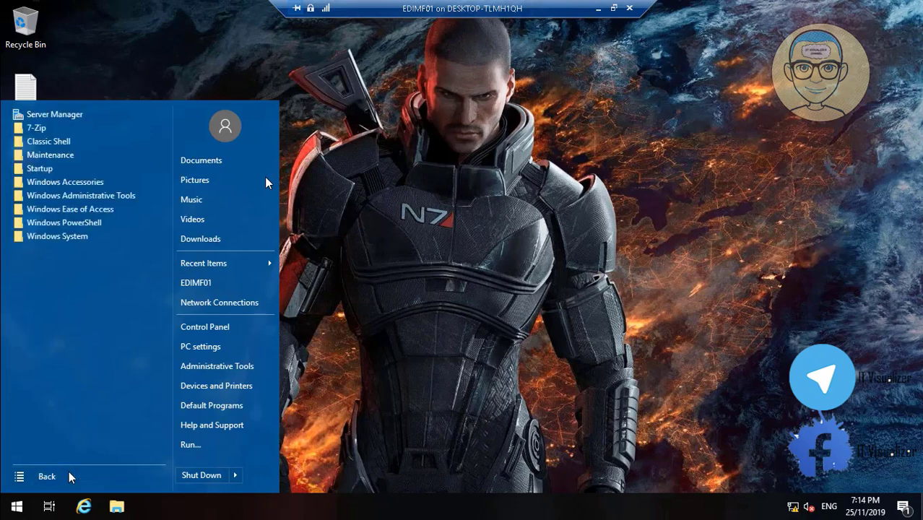
left_click(99, 199)
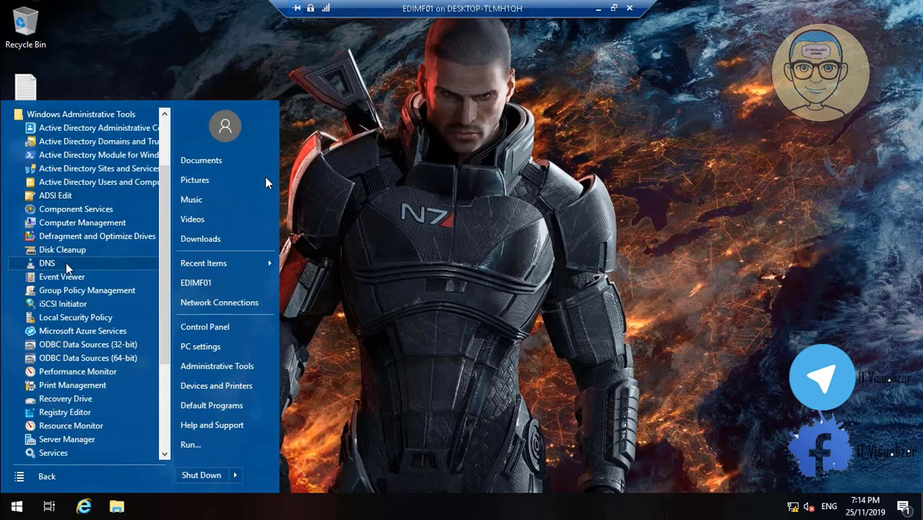
left_click(88, 442)
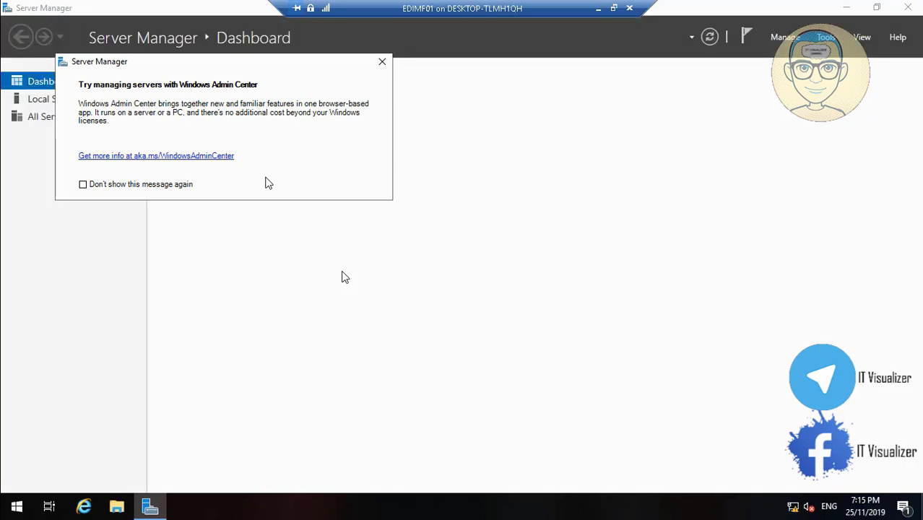
- Dismiss the Windows Admin Center prompt, then pause and resume the recording
left_click(382, 63)
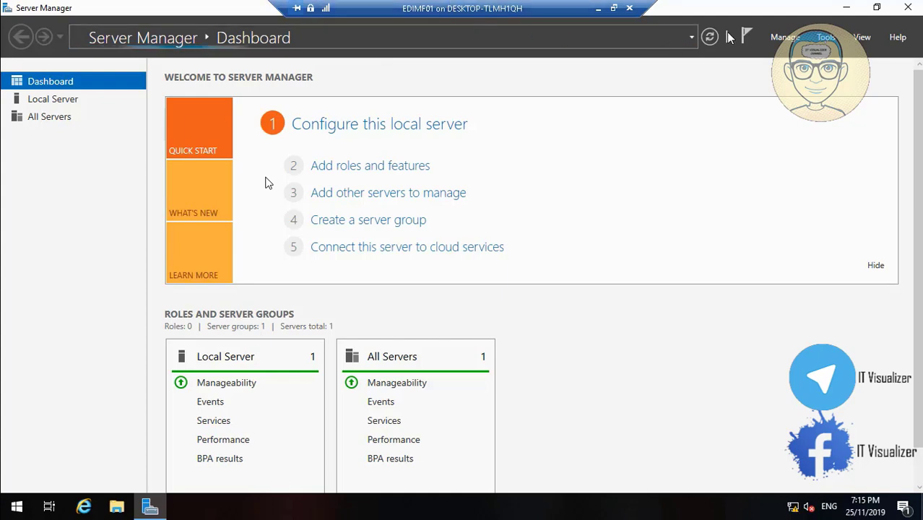
left_click(266, 179)
mouse_move(141, 485)
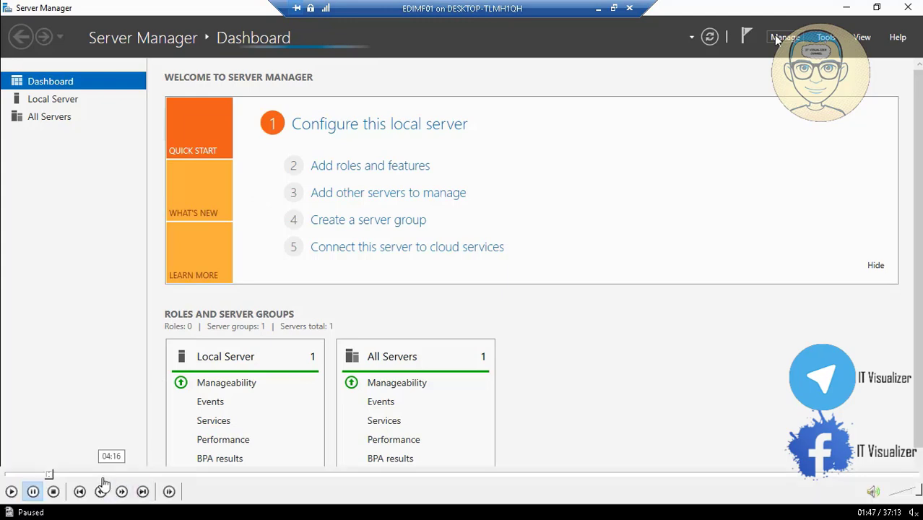
left_click(10, 491)
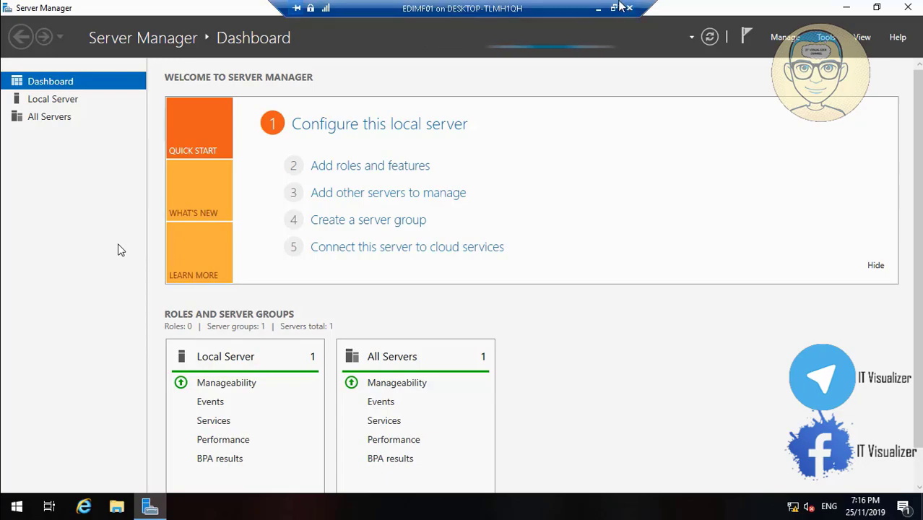
- Check the screen recorder controls, restore the VM window and open the Manage menu
left_click(598, 7)
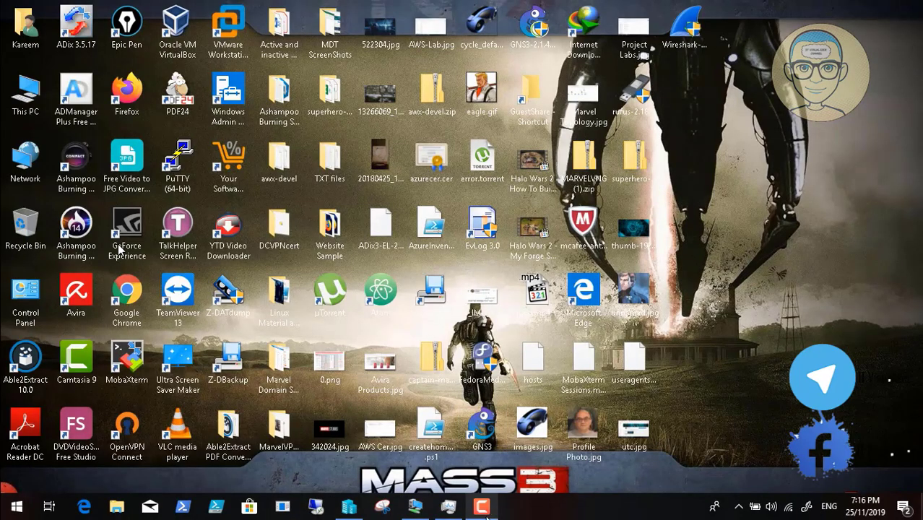
left_click(481, 506)
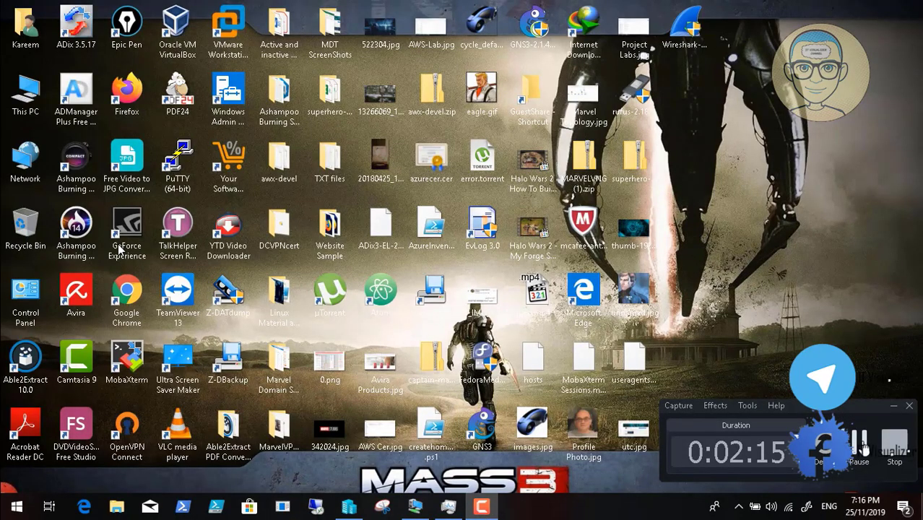
left_click(415, 506)
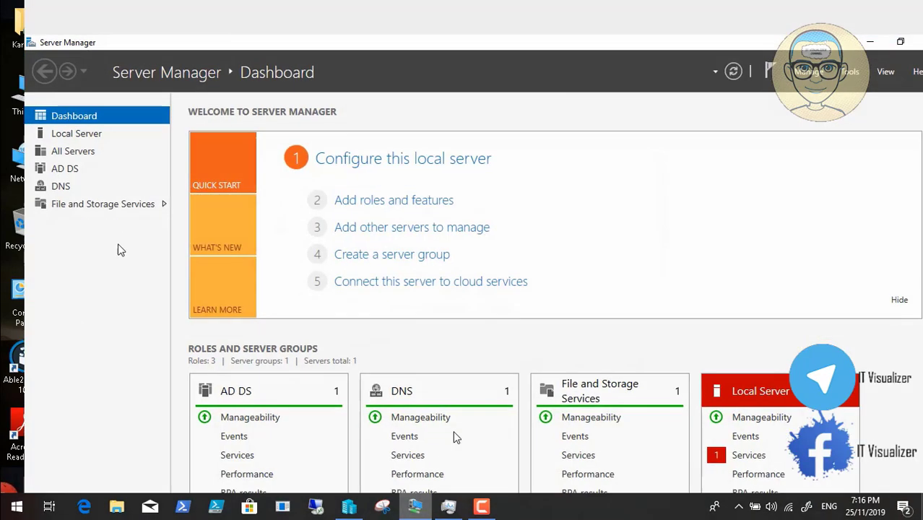
left_click(785, 38)
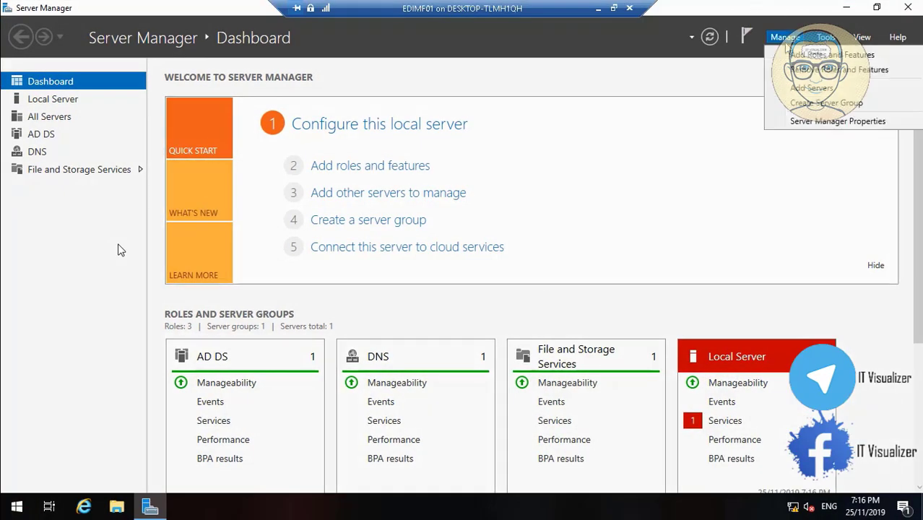
- In Add Roles and Features, select the DHCP Server role with its management tools
left_click(815, 55)
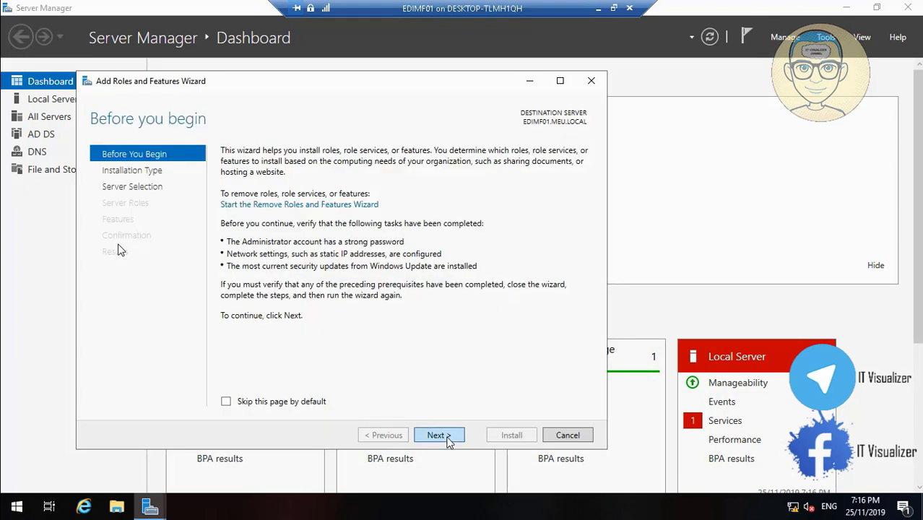
left_click(448, 437)
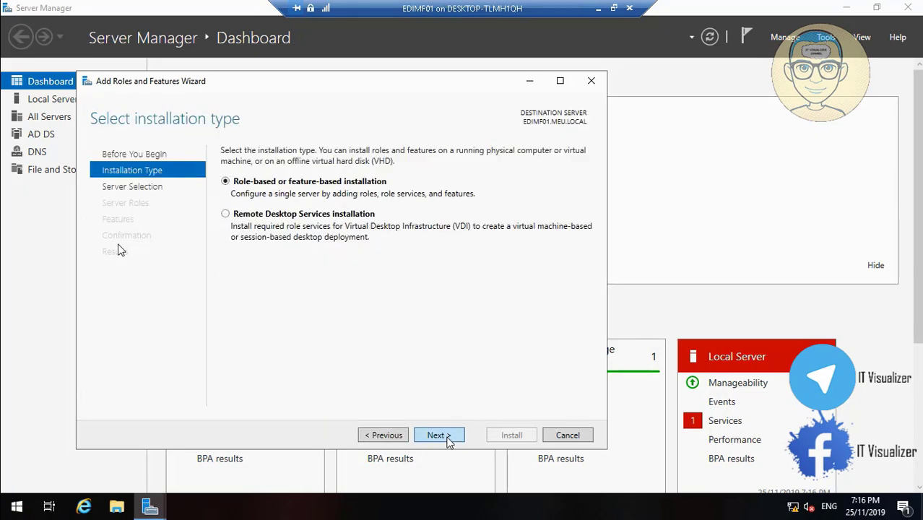
left_click(439, 435)
left_click(439, 435)
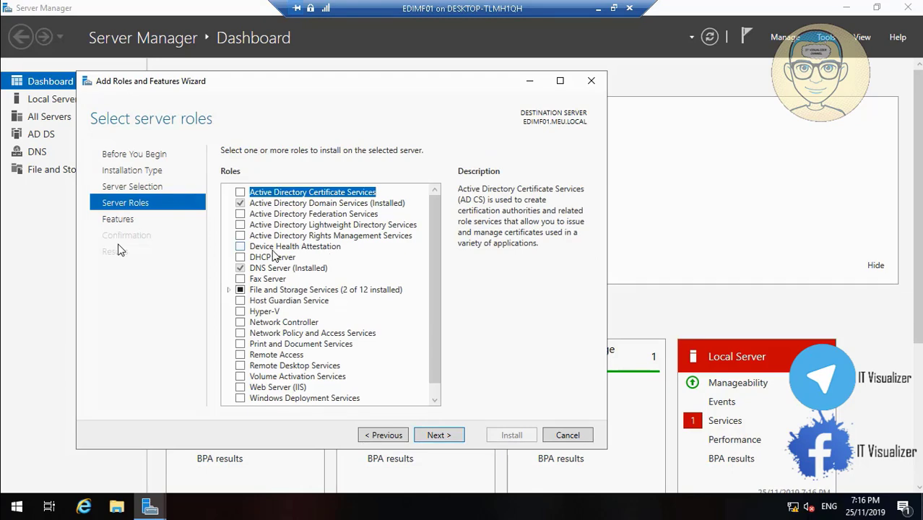
left_click(246, 260)
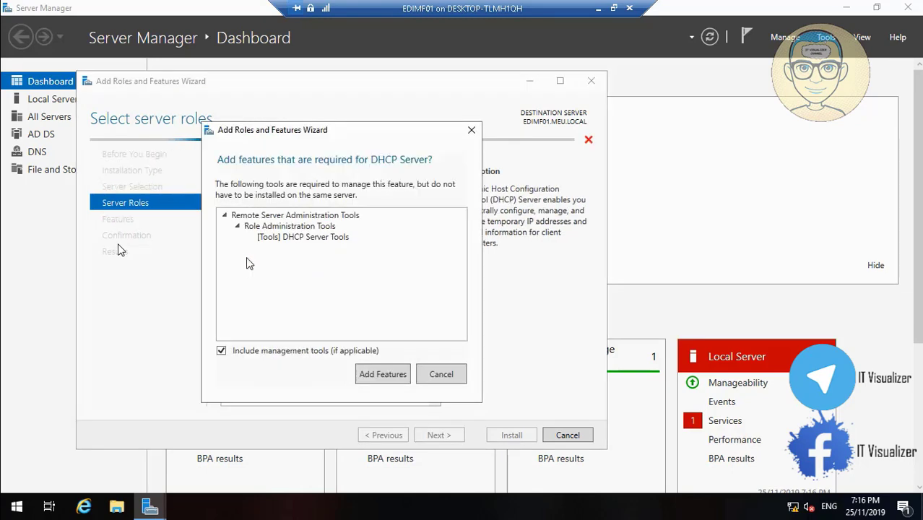
left_click(390, 376)
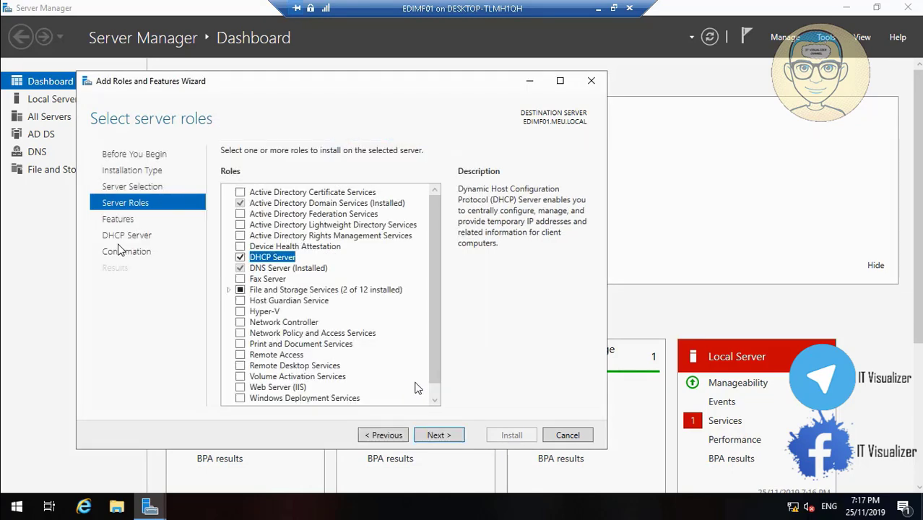
- Add File Server Resource Manager under File and iSCSI Services, then advance past Features
left_click(229, 290)
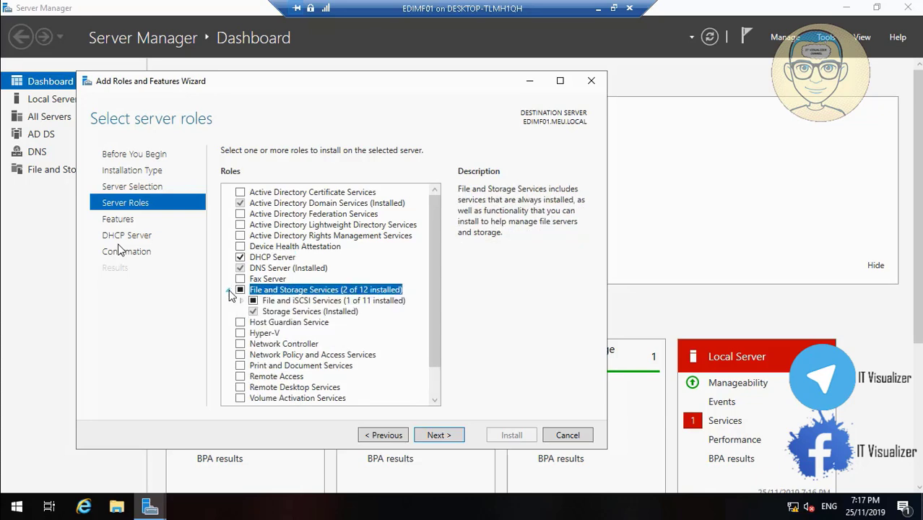
left_click(241, 300)
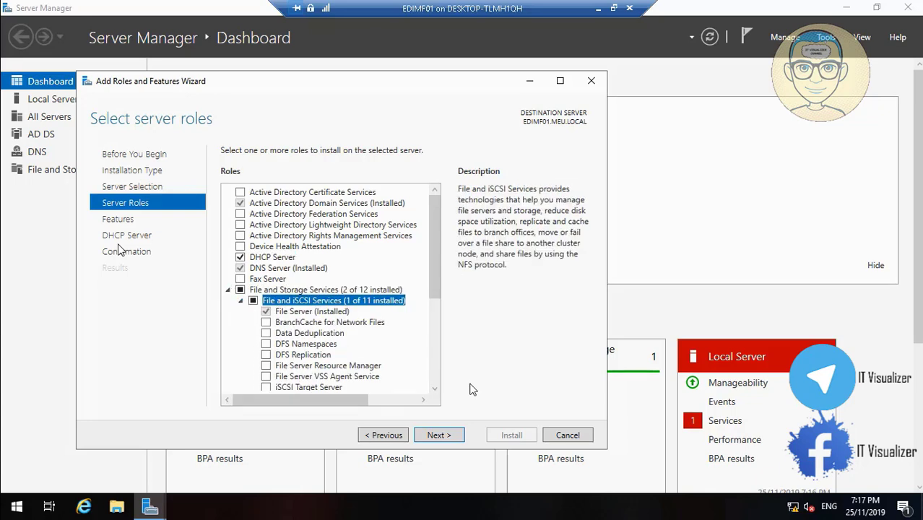
left_click(434, 391)
left_click(434, 390)
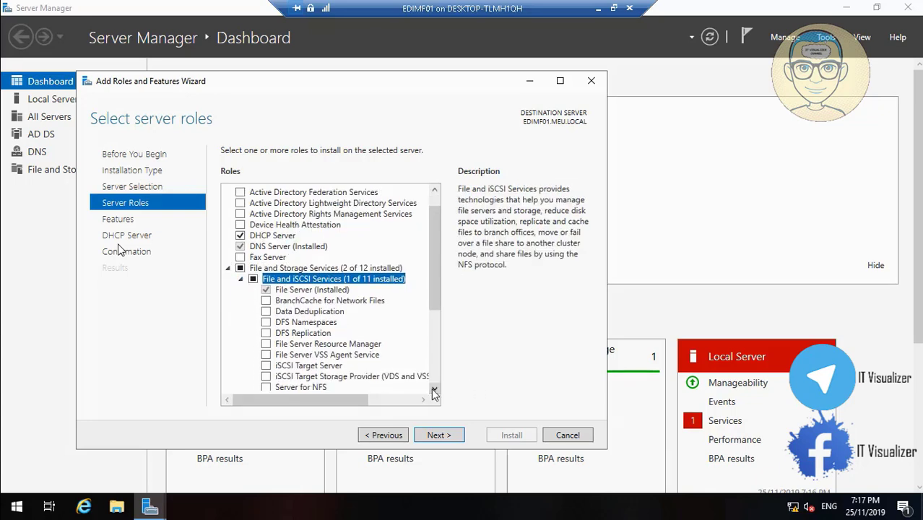
left_click(434, 391)
left_click(434, 391)
left_click(434, 391)
left_click(434, 390)
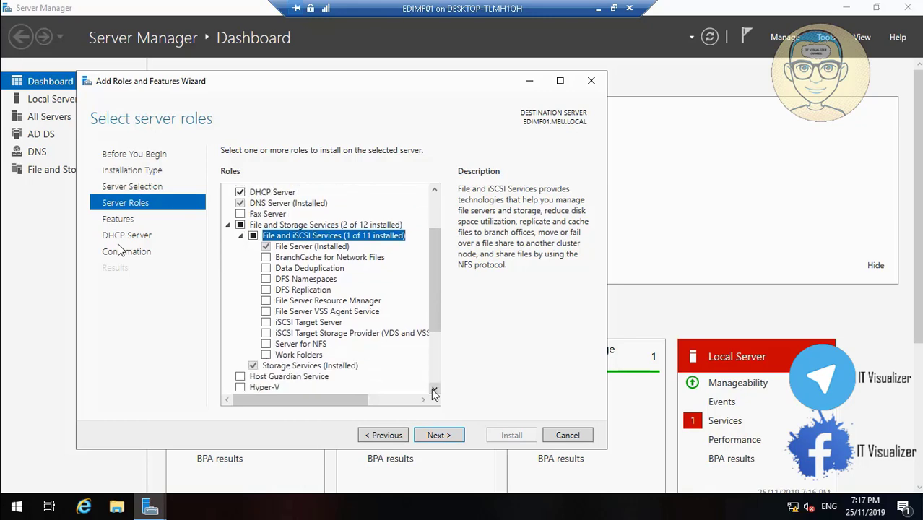
left_click(266, 301)
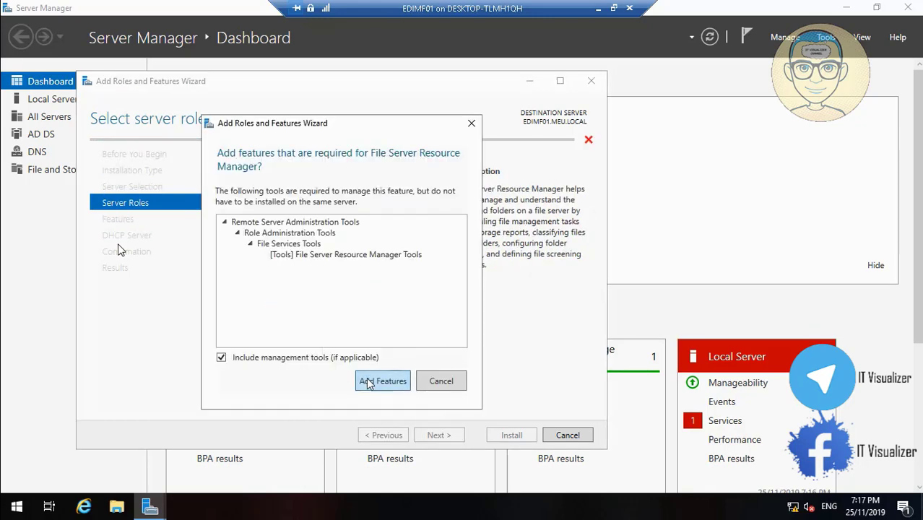
left_click(382, 380)
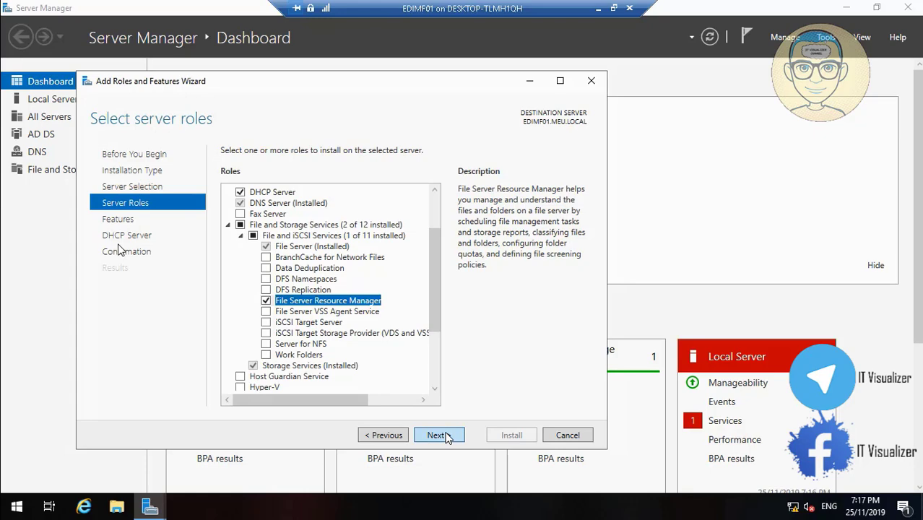
left_click(439, 435)
left_click(437, 434)
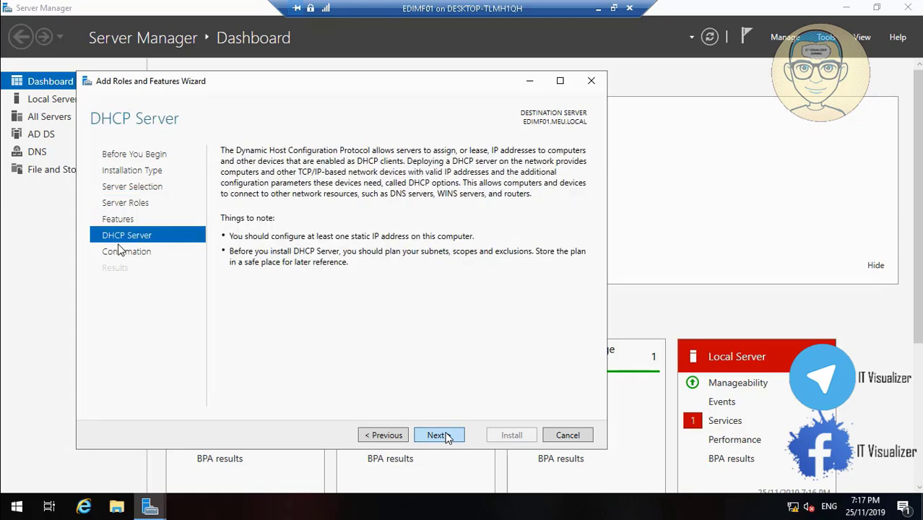
left_click(446, 437)
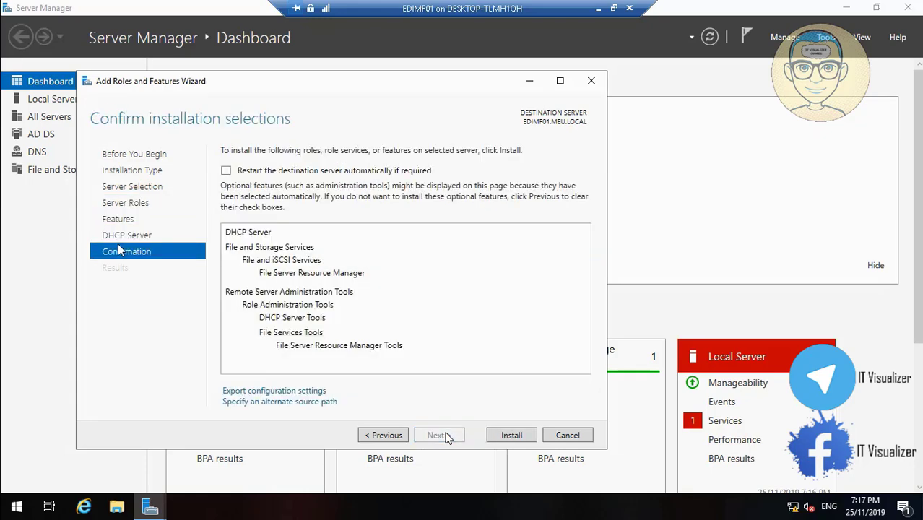
- Install DHCP Server and File Server Resource Manager, minimizing and restoring the VM session meanwhile
left_click(511, 436)
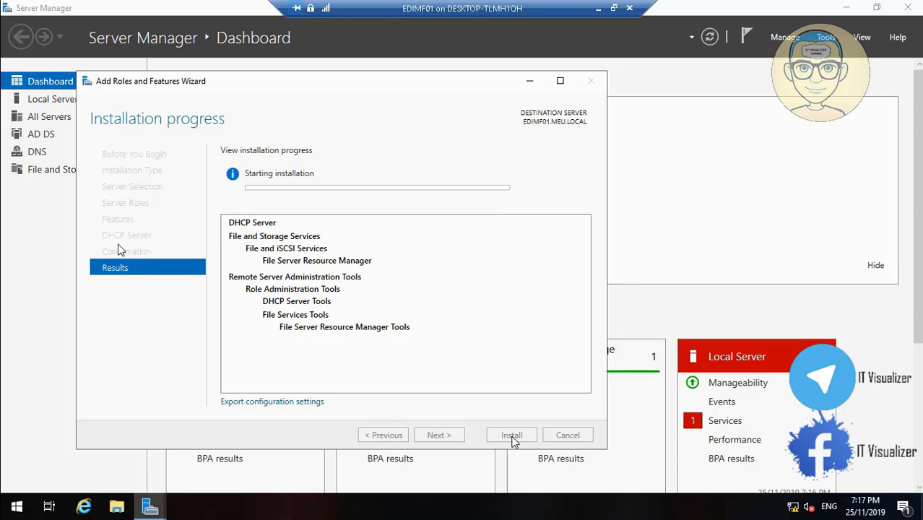
left_click(597, 9)
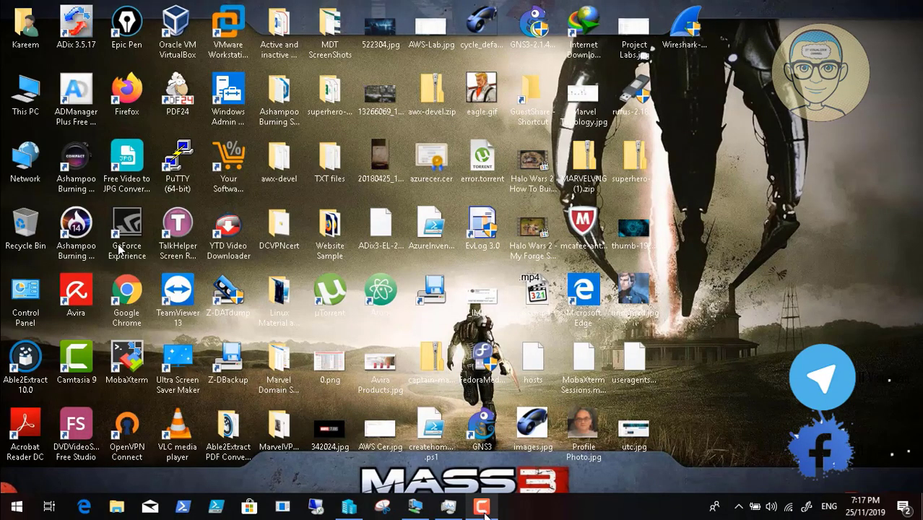
left_click(482, 507)
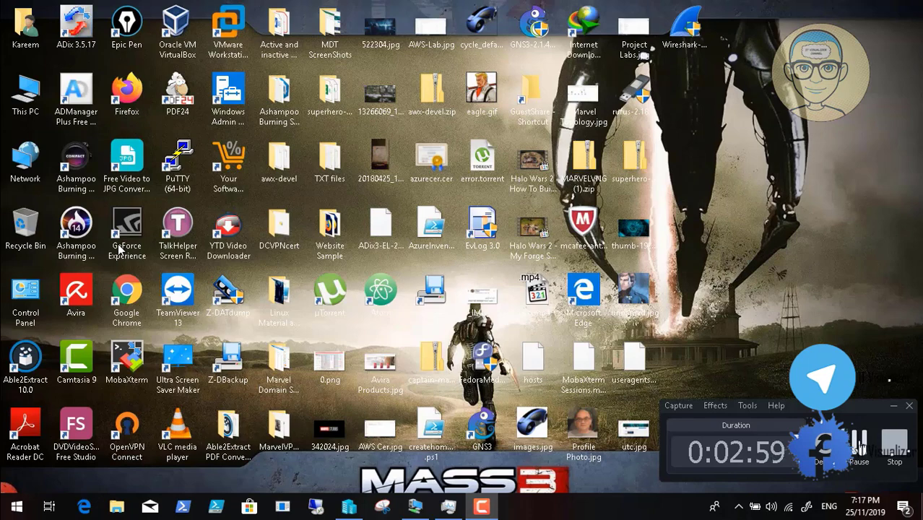
left_click(860, 442)
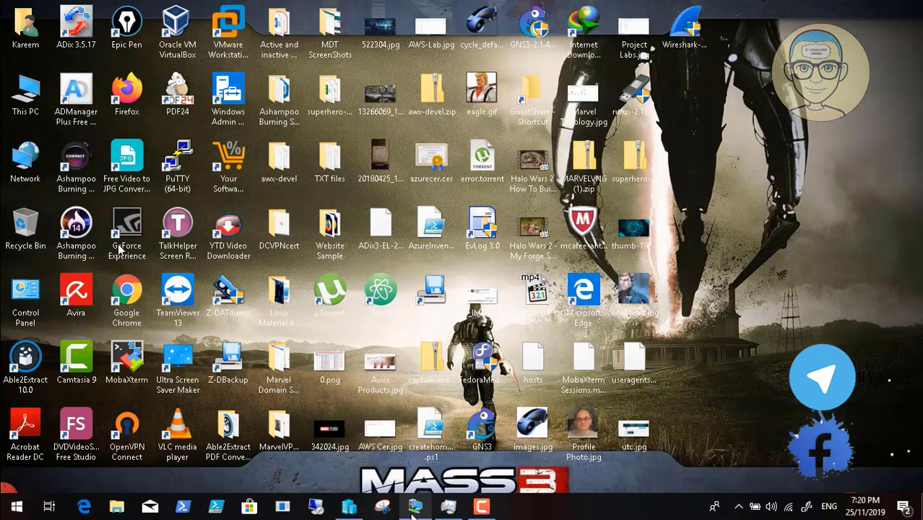
left_click(415, 507)
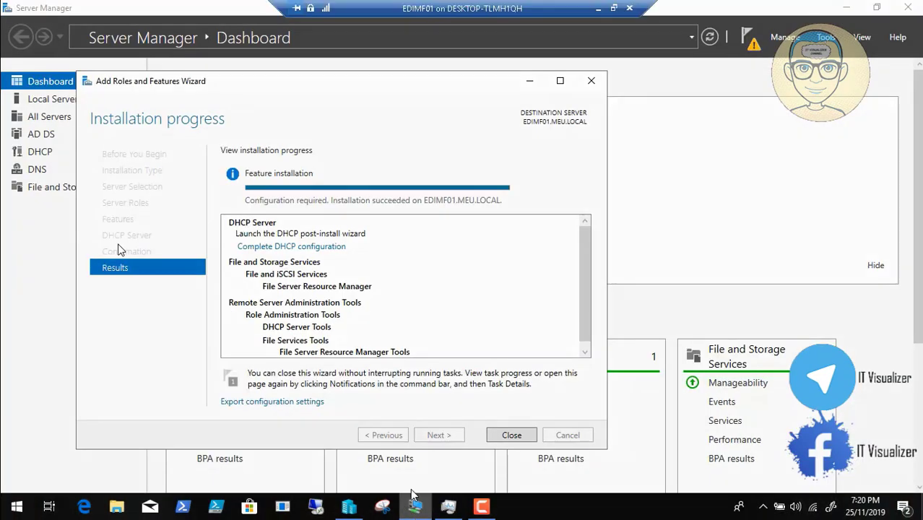
- Launch 'Complete DHCP configuration' and advance to the Authorization page
left_click(320, 248)
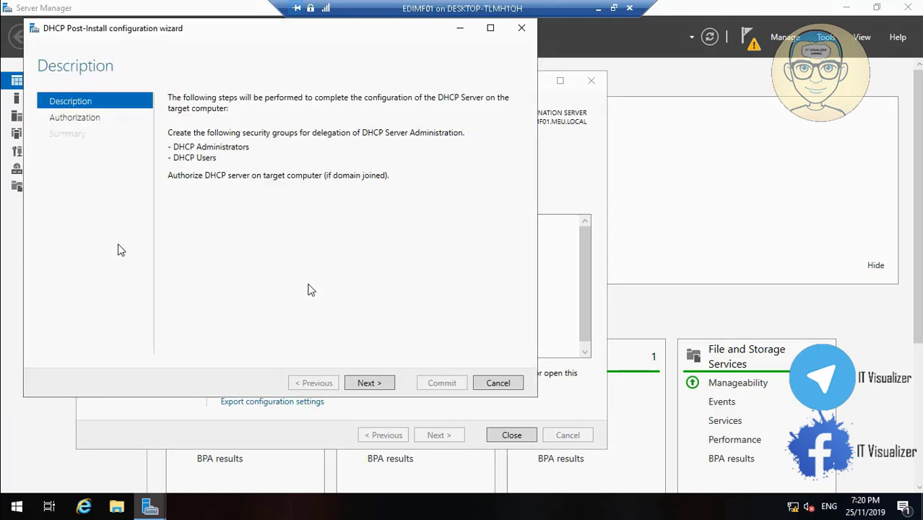
left_click(366, 382)
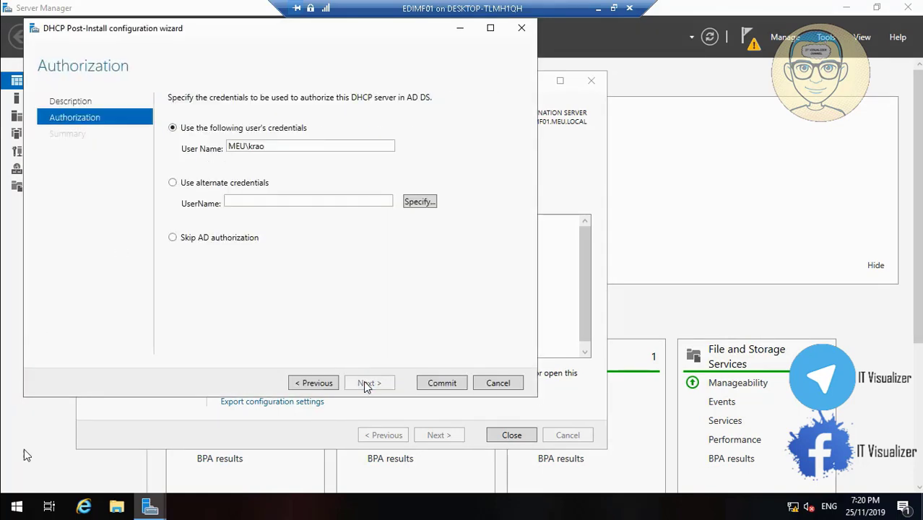
mouse_move(43, 498)
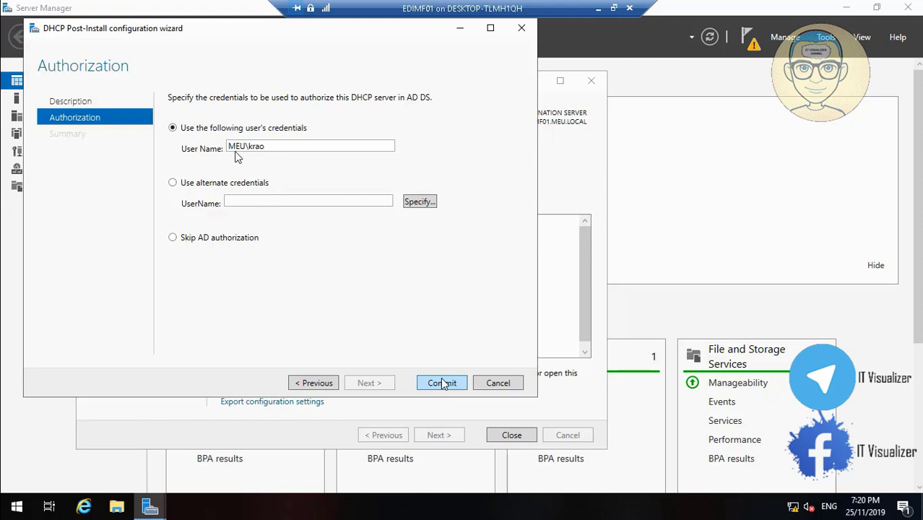
key("space")
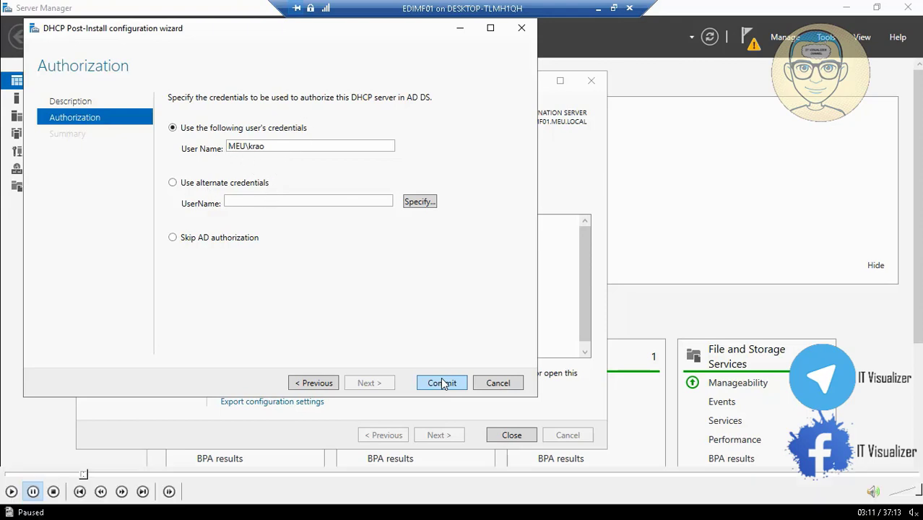
- Resume the recording as the DHCP wizard closes and the Mass Effect Console opens
left_click(11, 491)
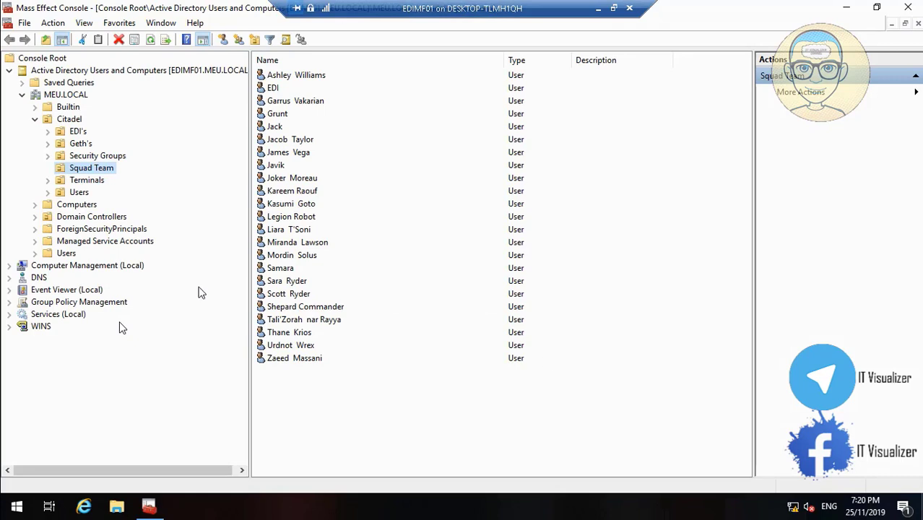
- Add the DHCP and File Server Resource Manager snap-ins to the console
left_click(25, 24)
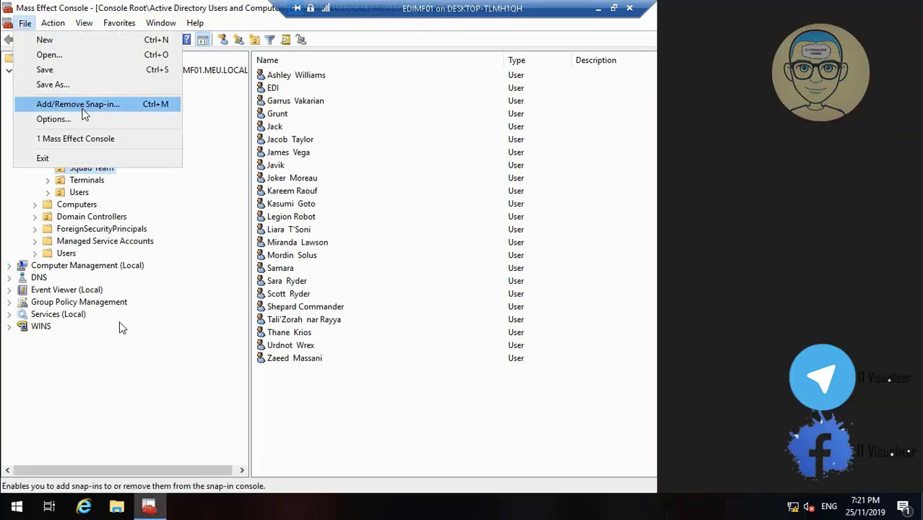
left_click(82, 106)
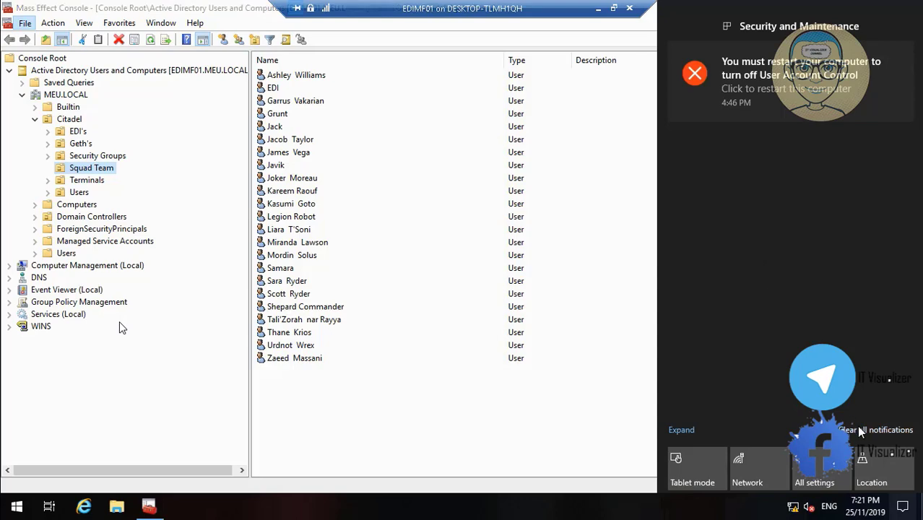
left_click(876, 430)
left_click(613, 420)
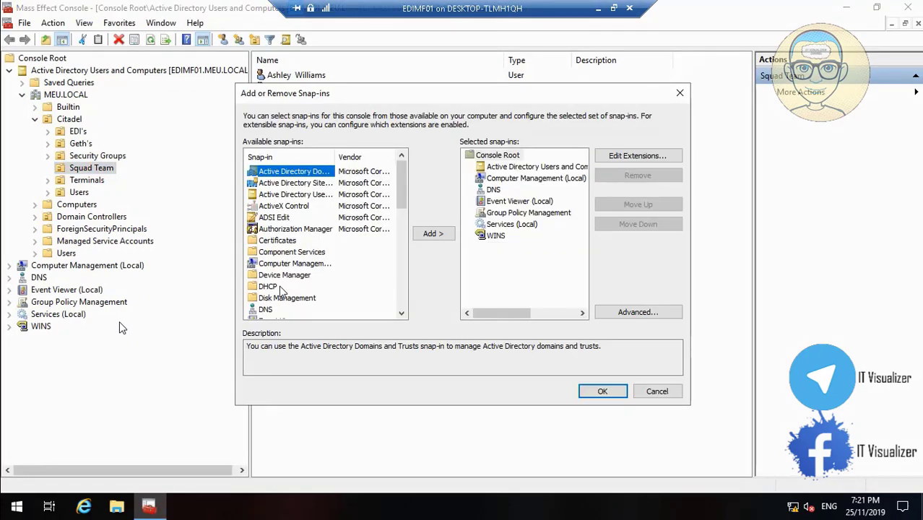
left_click(267, 286)
left_click(433, 234)
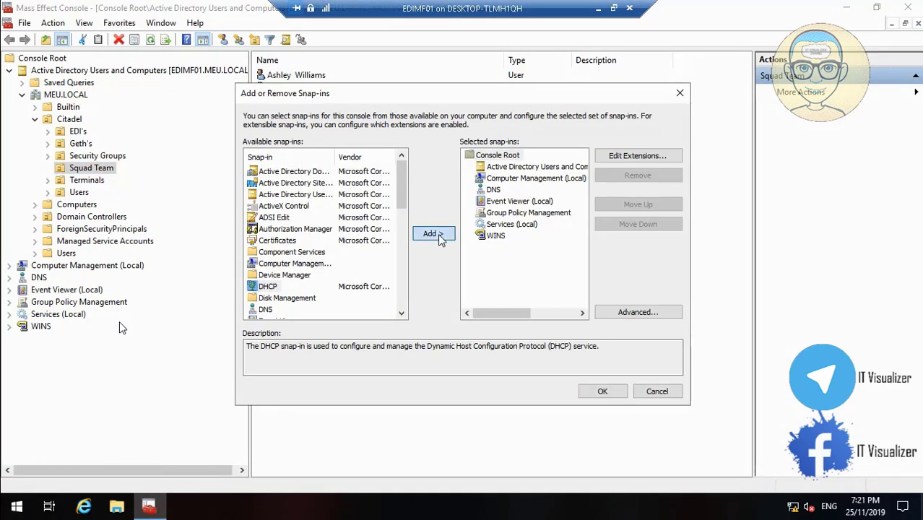
scroll(402, 316, "down", 2)
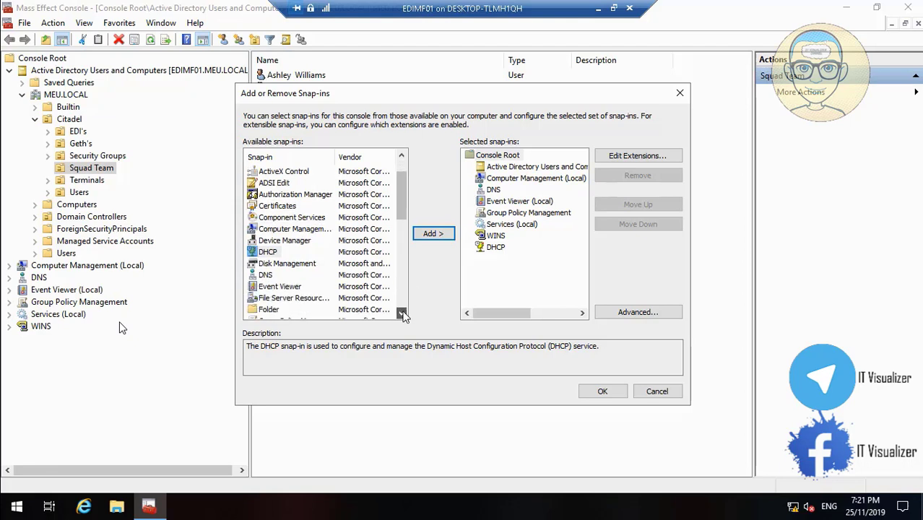
left_click(323, 266)
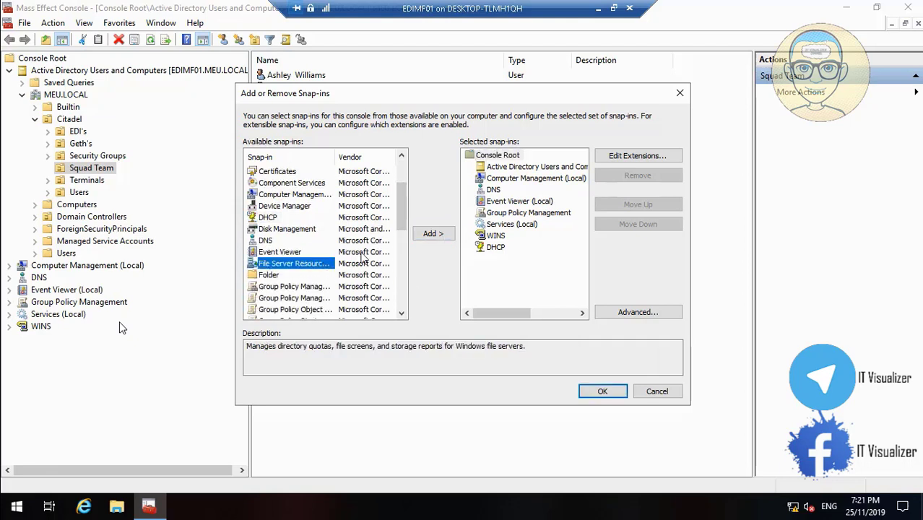
left_click(433, 236)
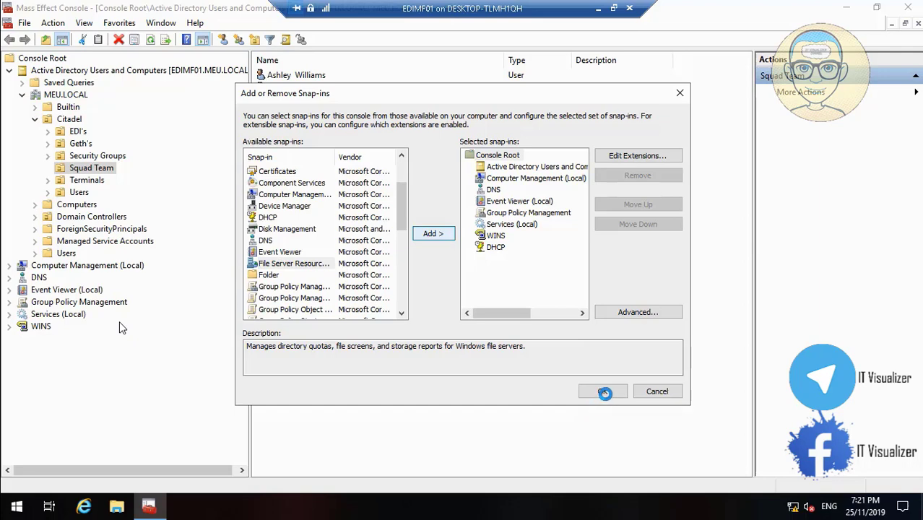
left_click(605, 392)
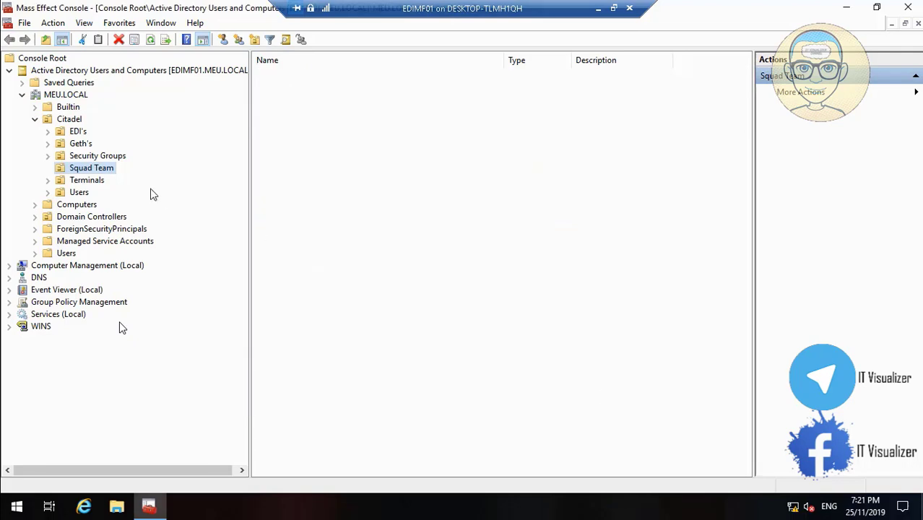
- Save the console and expand DHCP > edimf01.meu.local > IPv4
left_click(25, 22)
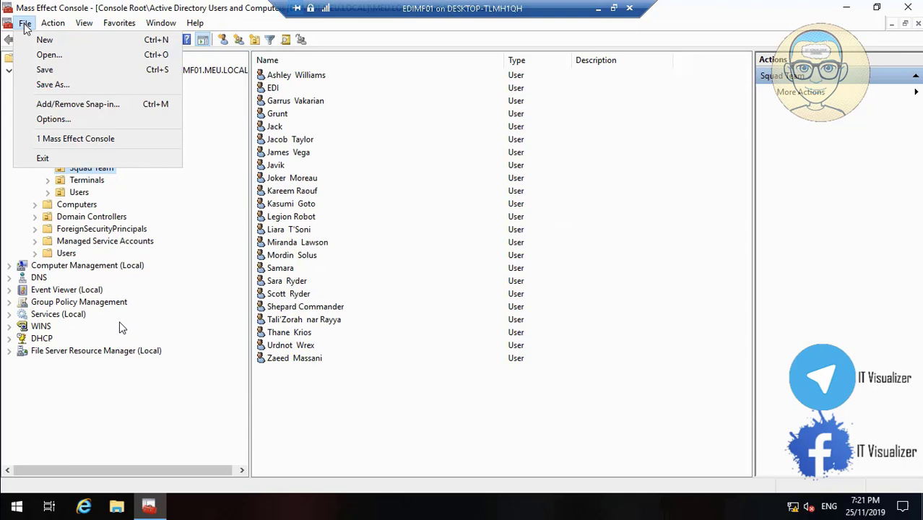
left_click(45, 69)
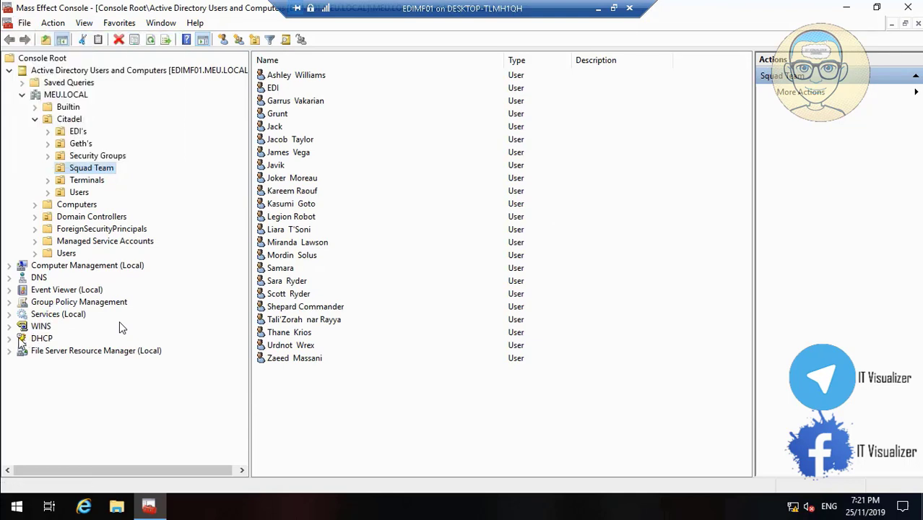
left_click(8, 338)
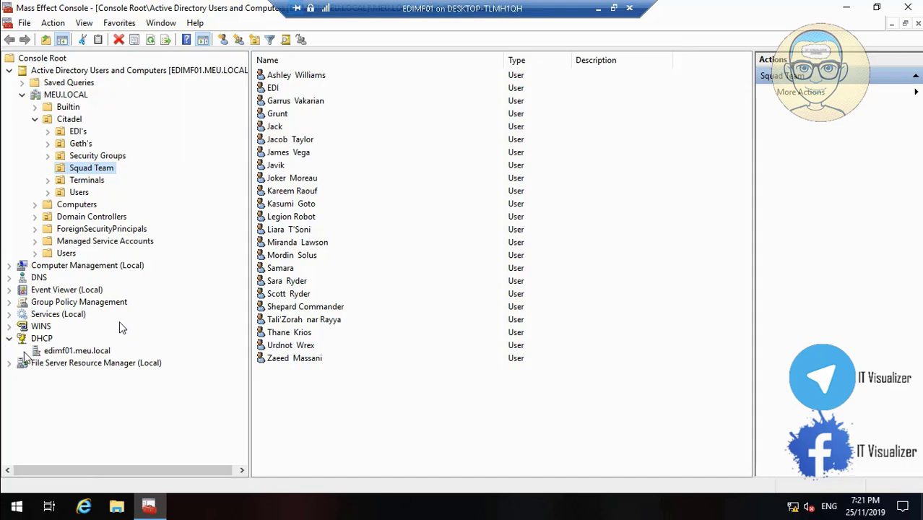
left_click(22, 351)
left_click(35, 363)
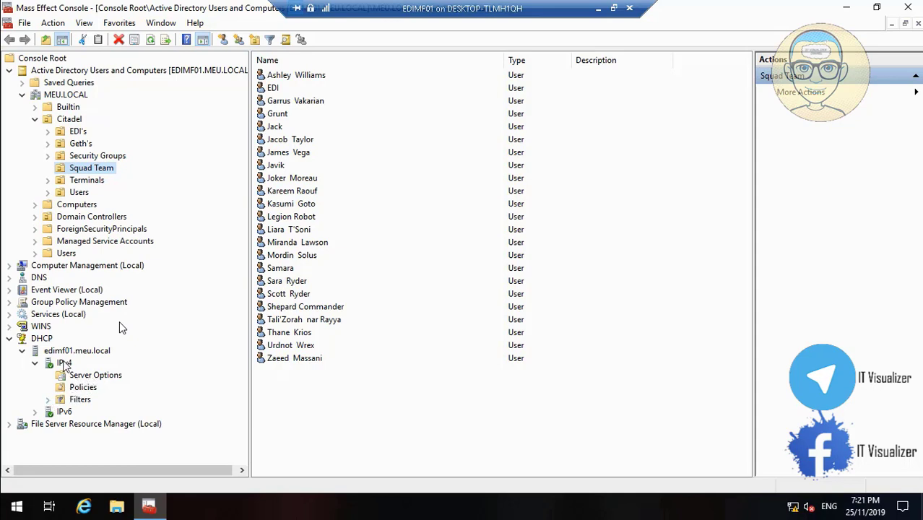
- Start the New Scope Wizard from the IPv4 node and pass the welcome page
right_click(64, 363)
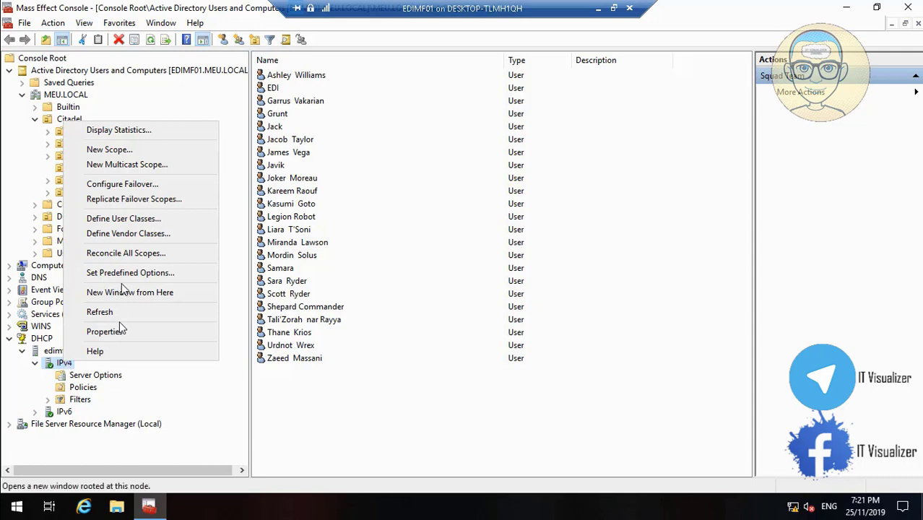
left_click(149, 150)
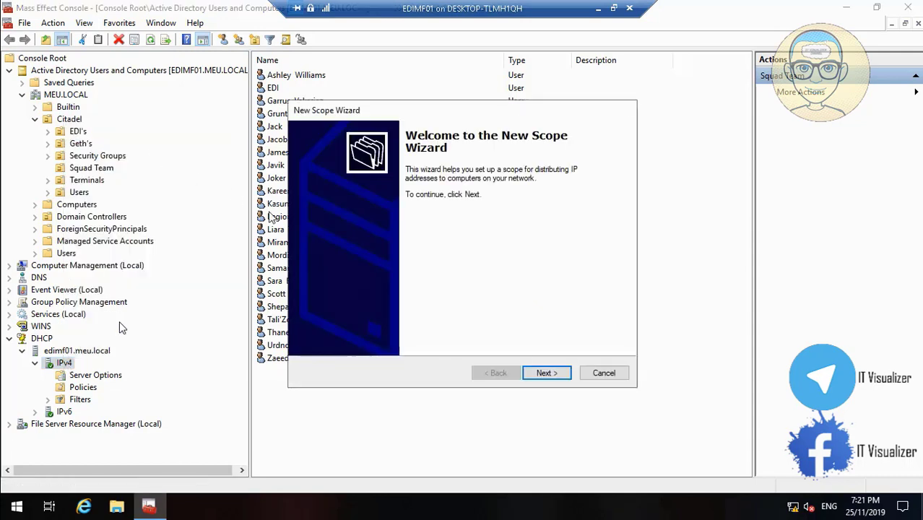
left_click(546, 377)
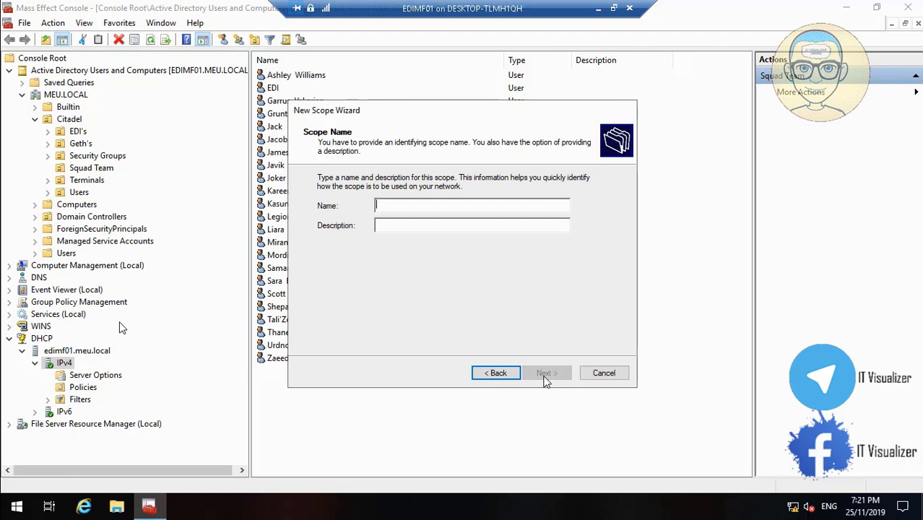
- Name the scope 'Mass Effect Universe EDI Terminals Scope' and paste the same text as its description
type("MA")
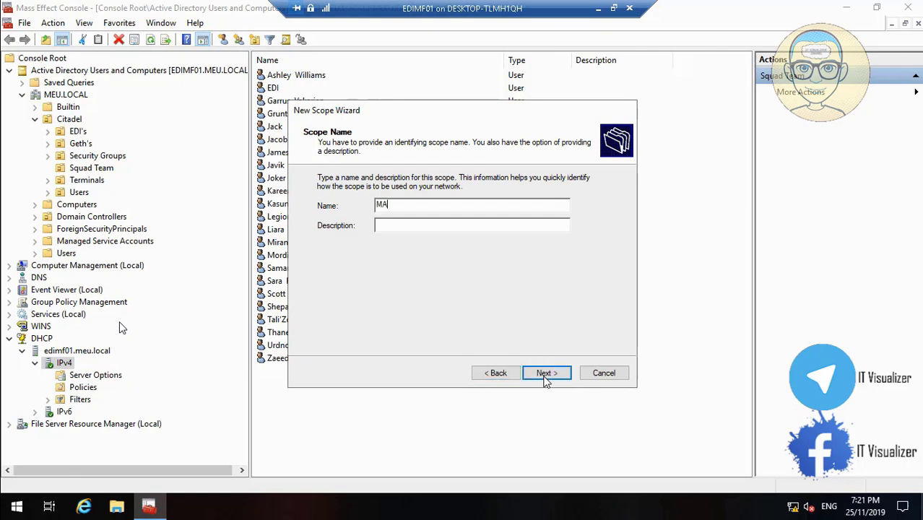
key("BackSpace")
type("ass Effect Universe Tes")
key("BackSpace")
key("BackSpace")
key("BackSpace")
type("EDI Terminals ")
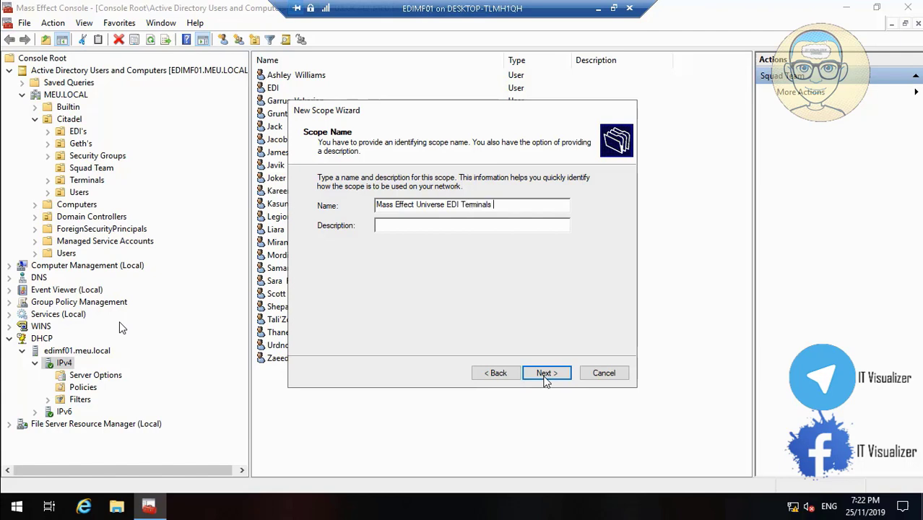
type("SCope")
key("BackSpace")
key("BackSpace")
key("BackSpace")
key("BackSpace")
type("cope")
left_click_drag(520, 204, 316, 211)
key("ctrl+c")
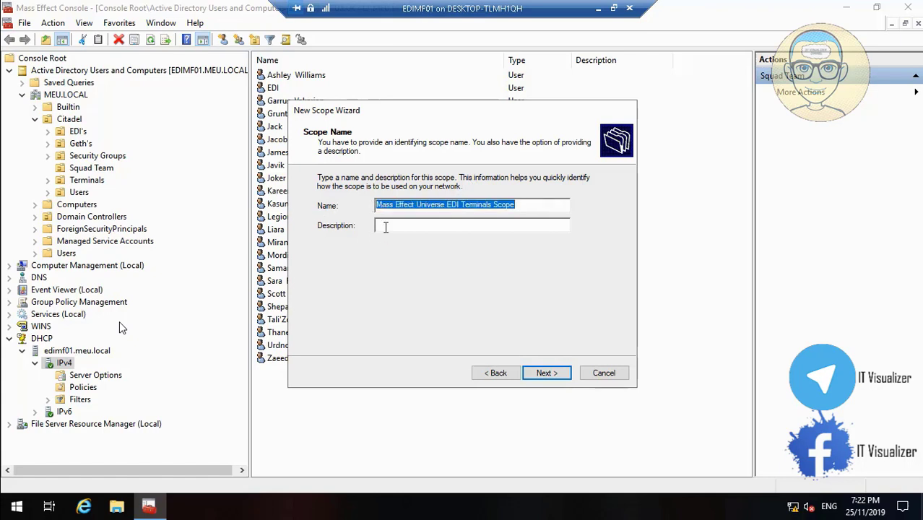
left_click(384, 227)
key("ctrl+v")
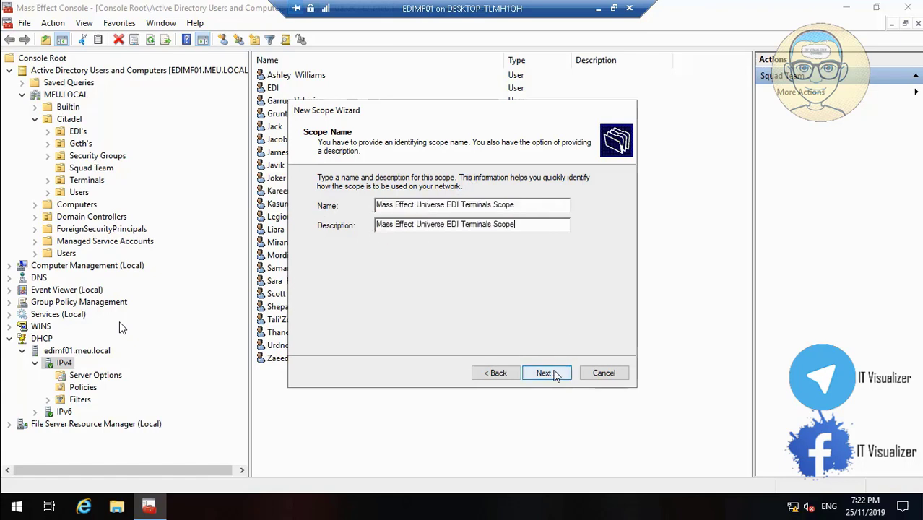
left_click(553, 374)
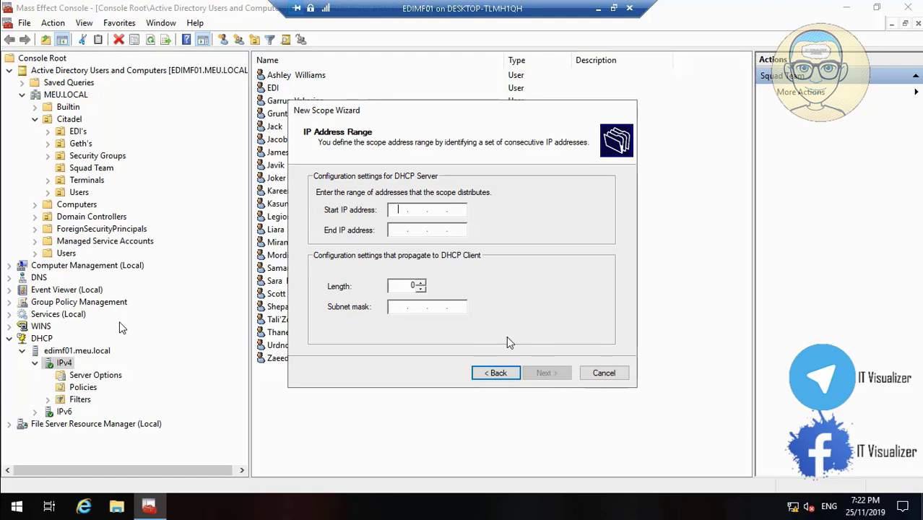
- Enter the address range 10.0.1.50 to 10.0.1.90 and change the subnet mask to 255.255.255.0
type("10 . 0 . 1 . 50")
left_click(395, 231)
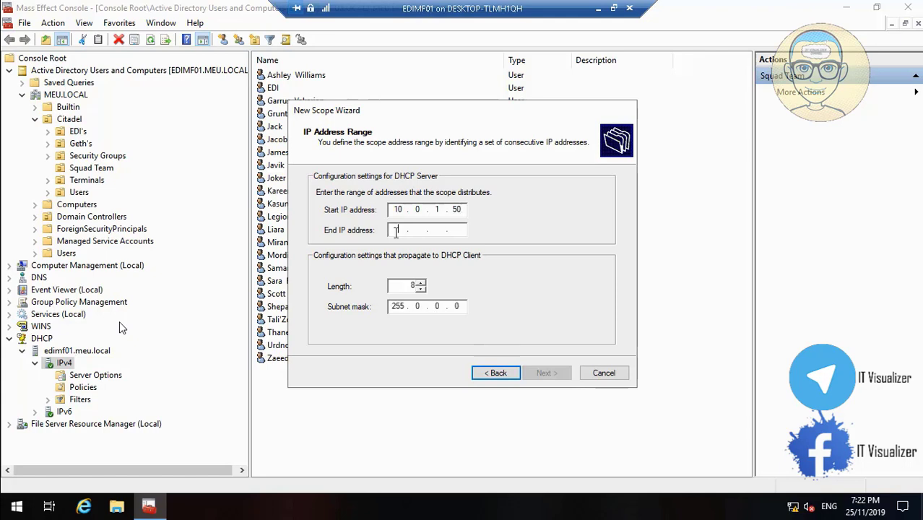
type("10 . 0 ")
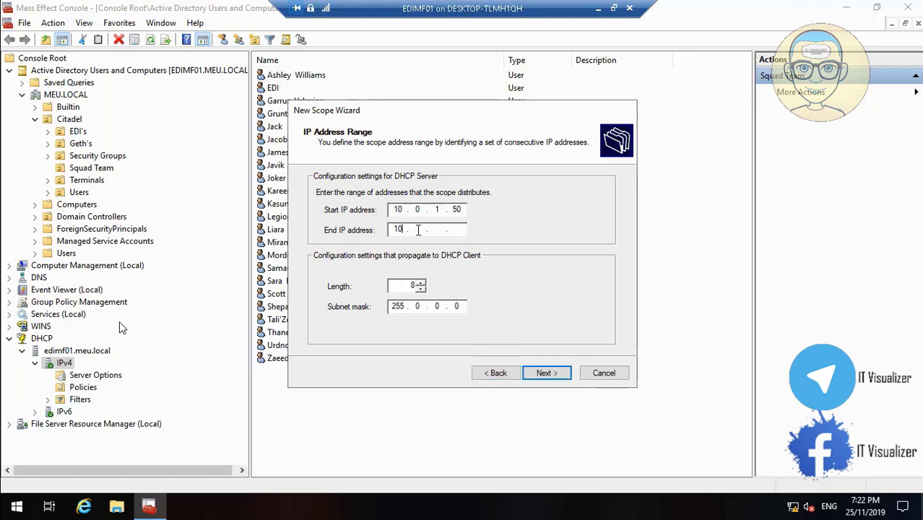
type(". 1 . 90")
double_click(417, 307)
type("255255.")
- Accept the defaults for exclusions, gateway, MEU.LOCAL DNS, WINS and activation, then finish the wizard
left_click(548, 376)
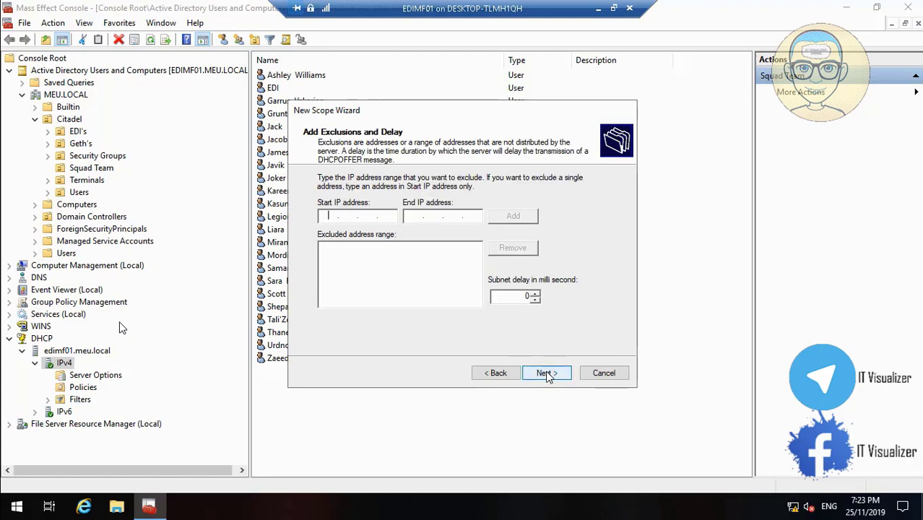
left_click(551, 378)
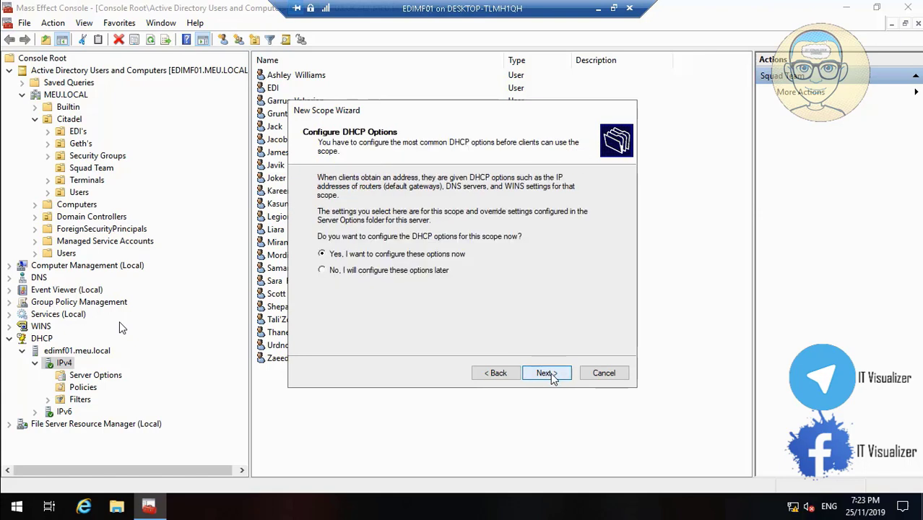
left_click(550, 375)
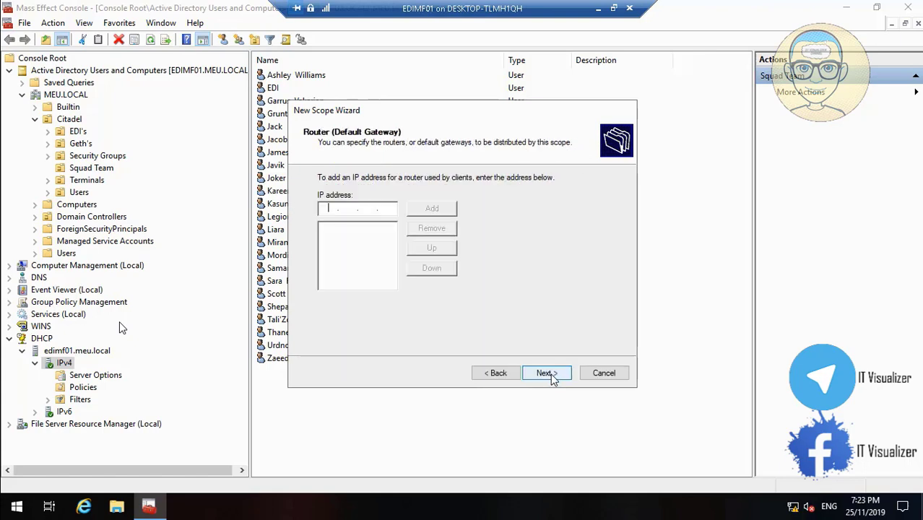
left_click(546, 373)
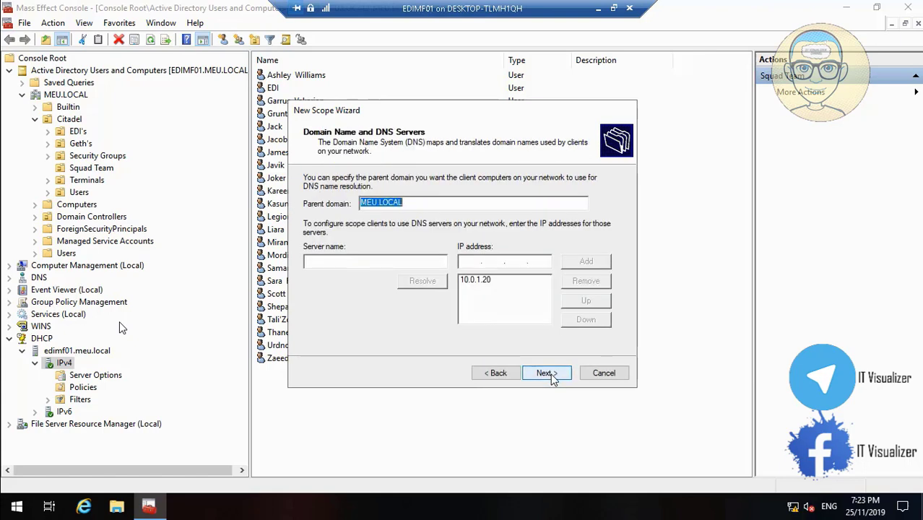
left_click(547, 373)
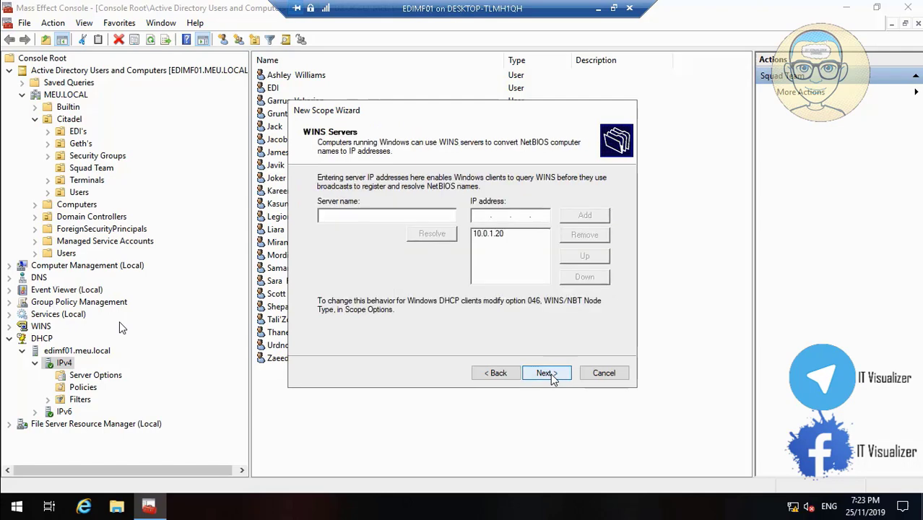
left_click(547, 373)
left_click(547, 374)
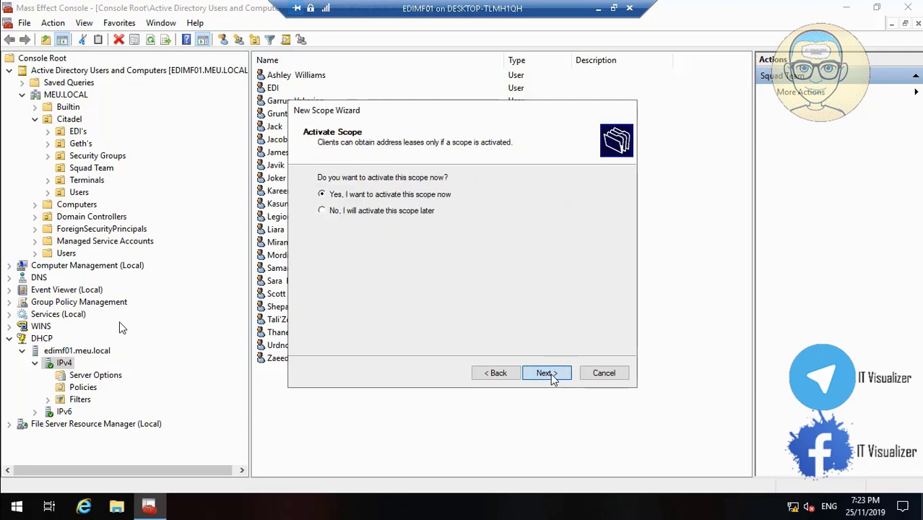
left_click(547, 373)
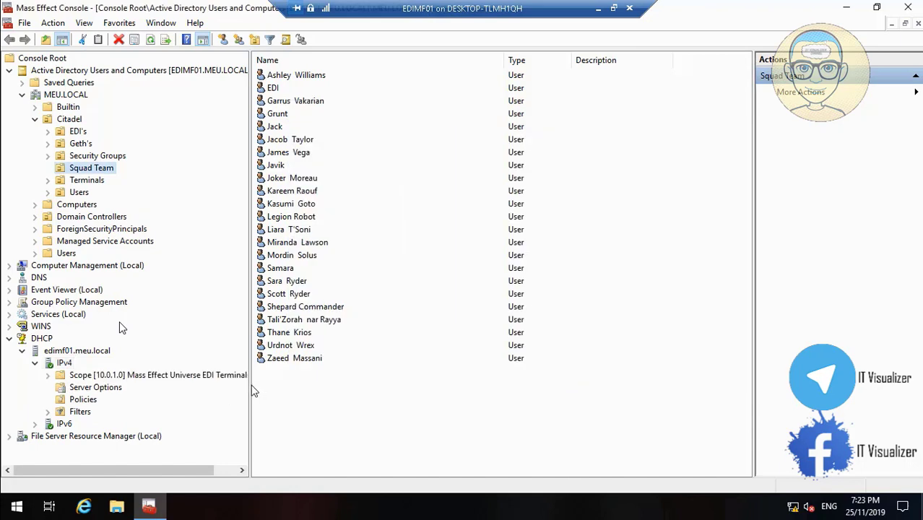
- Widen the console tree to show the full scope name and expand Filters to show Allow and Deny
left_click_drag(249, 385, 346, 385)
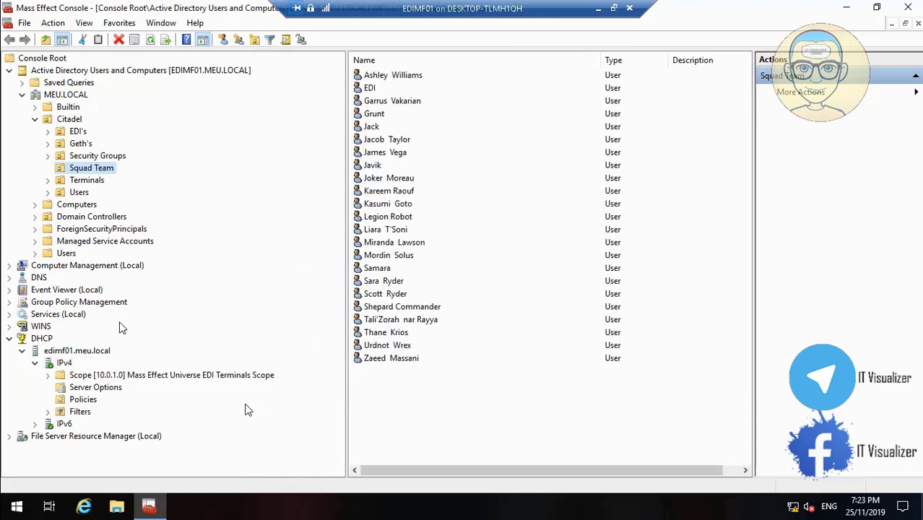
left_click(48, 411)
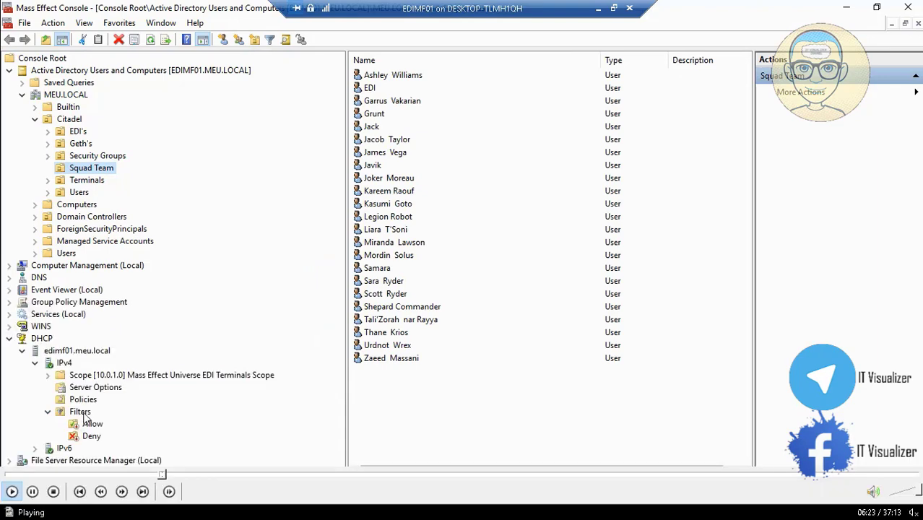
left_click(32, 492)
- Expand File Server Resource Manager so Quota Management shows Quotas and Quota Templates
double_click(279, 253)
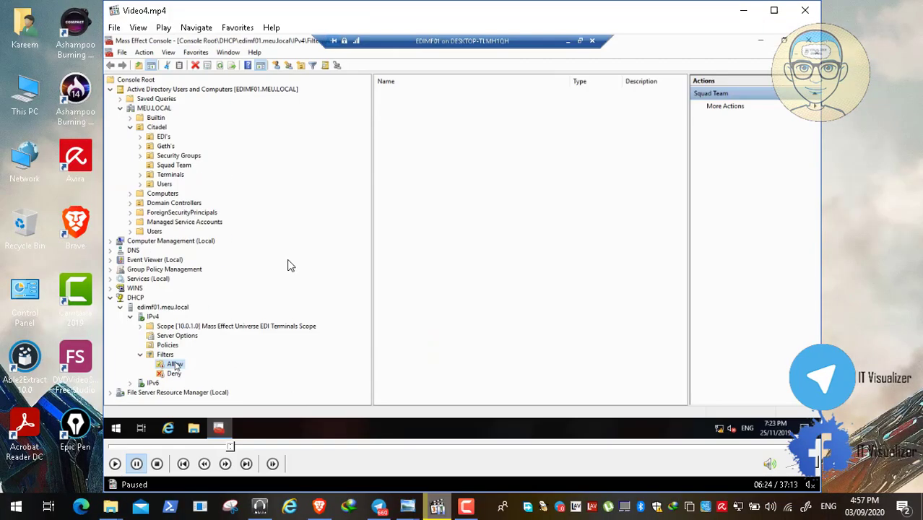
left_click(438, 507)
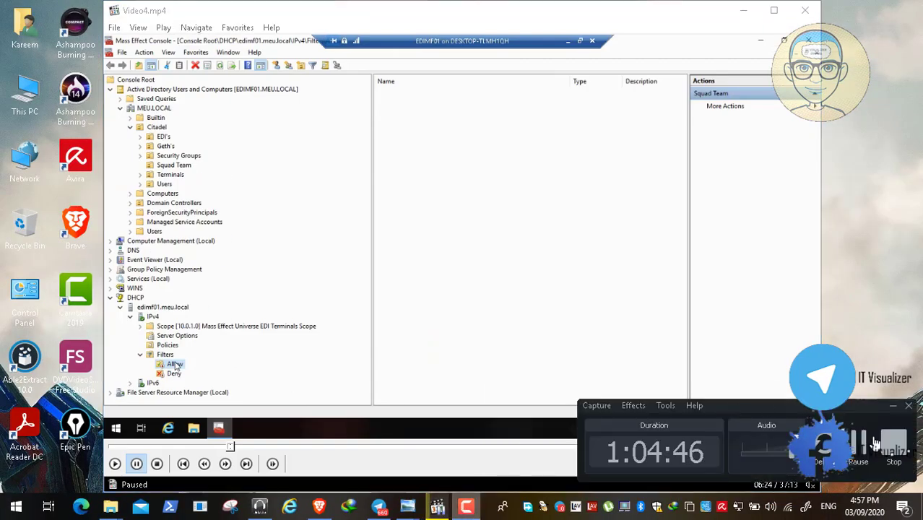
double_click(418, 272)
mouse_move(68, 489)
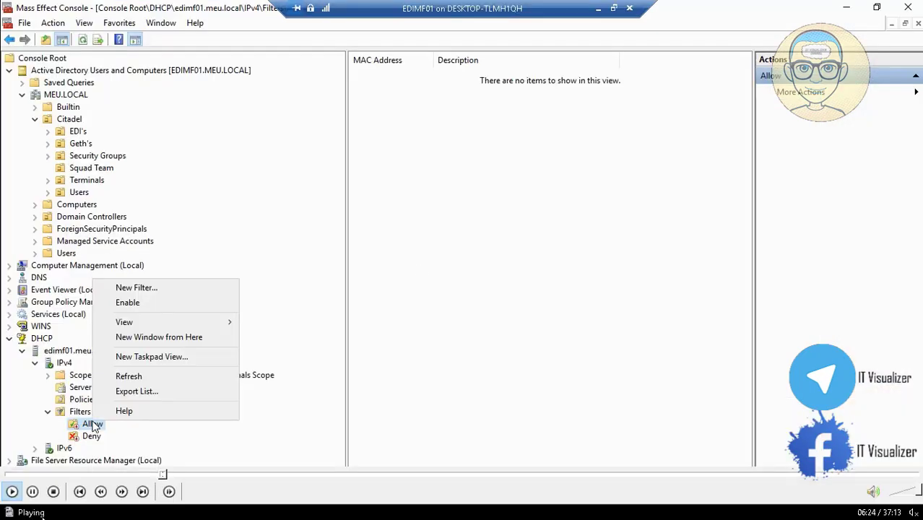
left_click(33, 493)
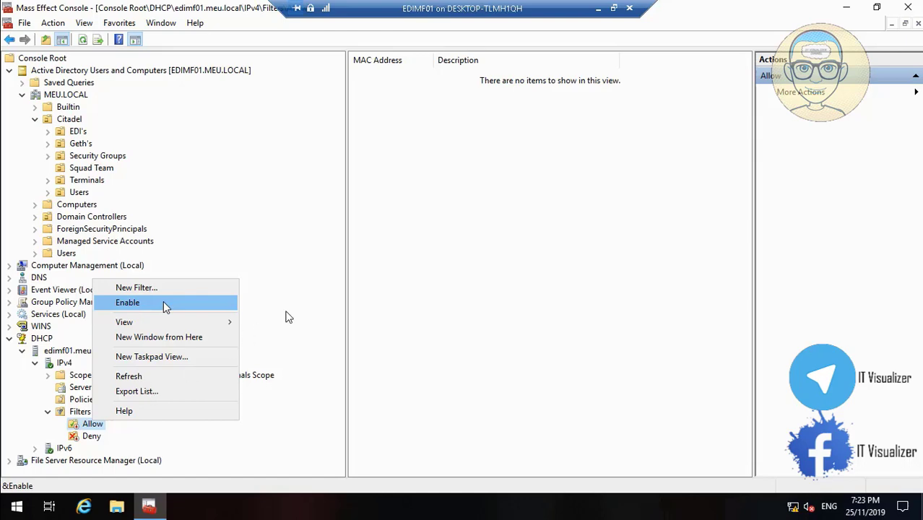
double_click(343, 297)
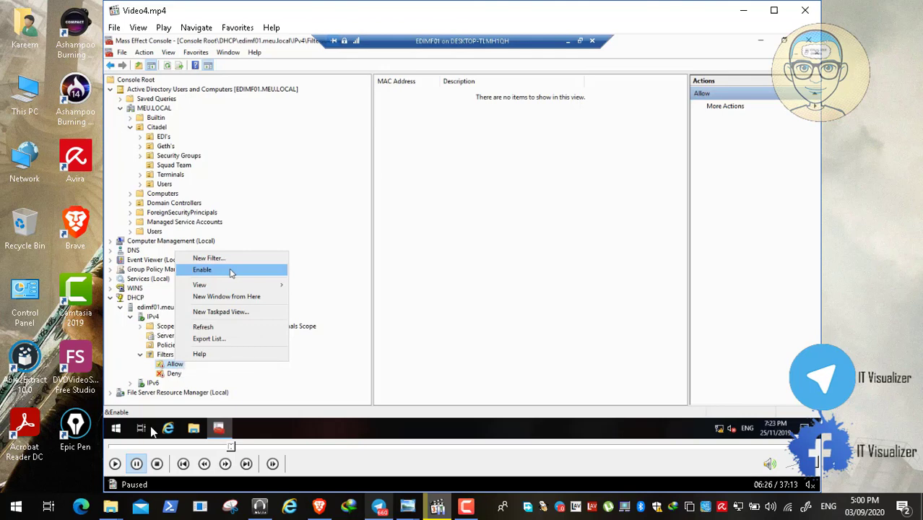
left_click(116, 464)
- Open the Quotas list under File Server Resource Manager's Quota Management
double_click(236, 293)
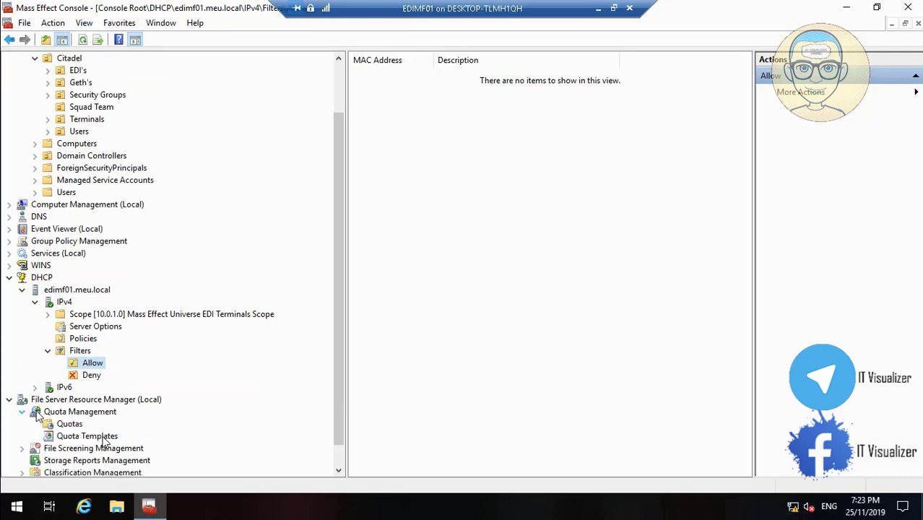
mouse_move(52, 501)
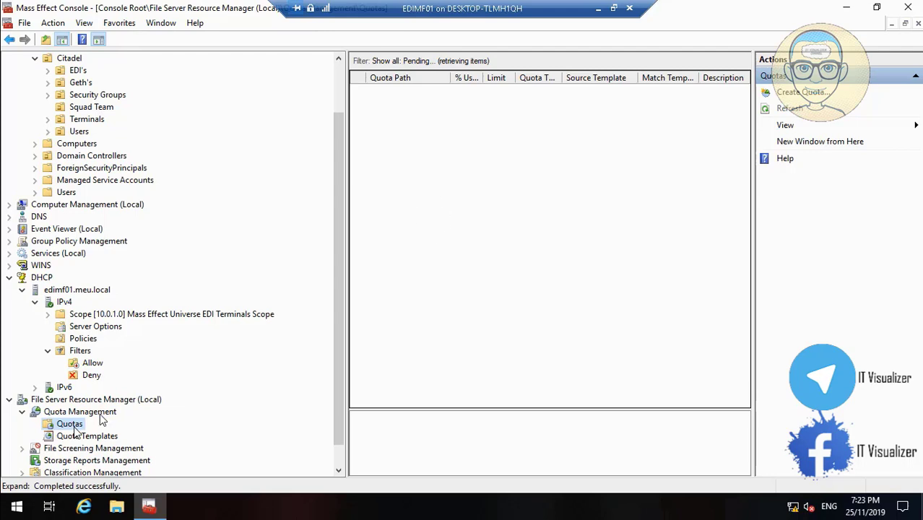
- Bring up the Create Quota dialog, set to auto-apply the 2 GB Limit template
left_click(13, 491)
left_click(13, 491)
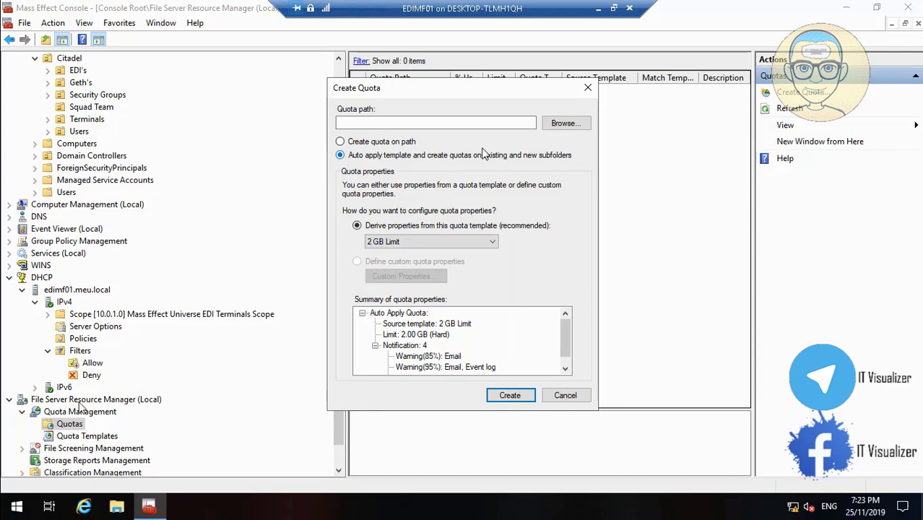
- Pause Video4.mp4, exit full screen, and bring up User Home Folder.jpg in Photo Viewer
left_click(31, 493)
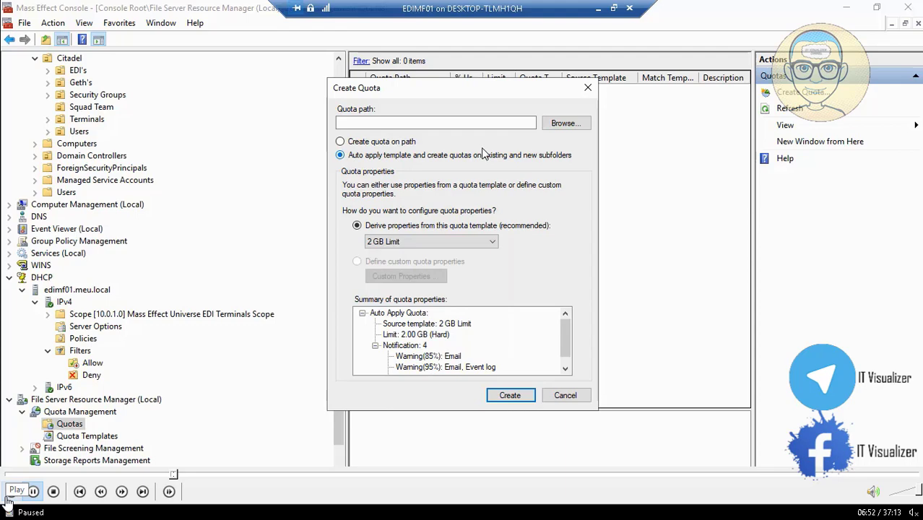
double_click(206, 301)
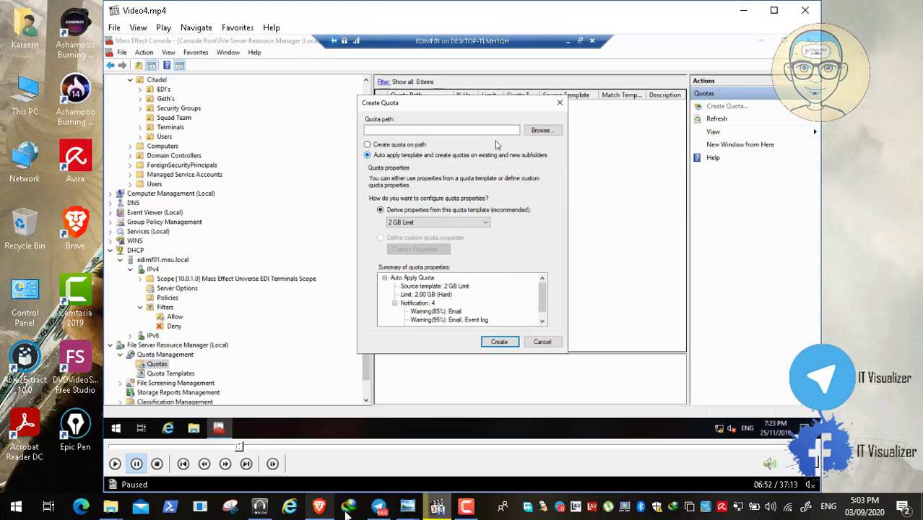
mouse_move(406, 506)
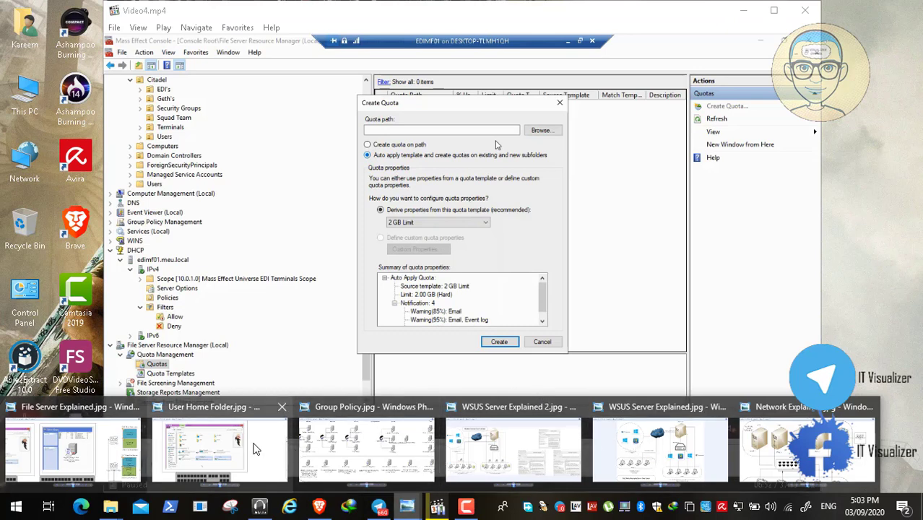
left_click(253, 448)
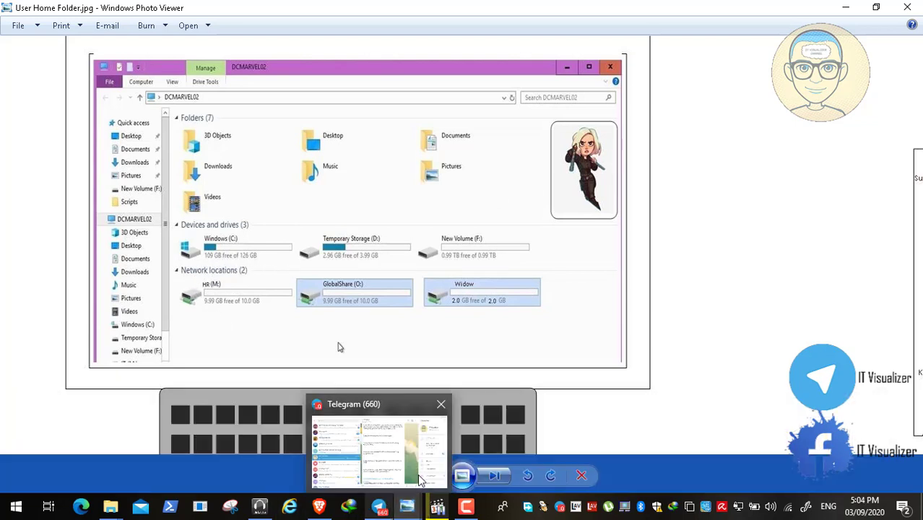
- Restore and re-minimize the Video4.mp4 player twice, then minimize Photo Viewer to reveal the desktop
left_click(436, 506)
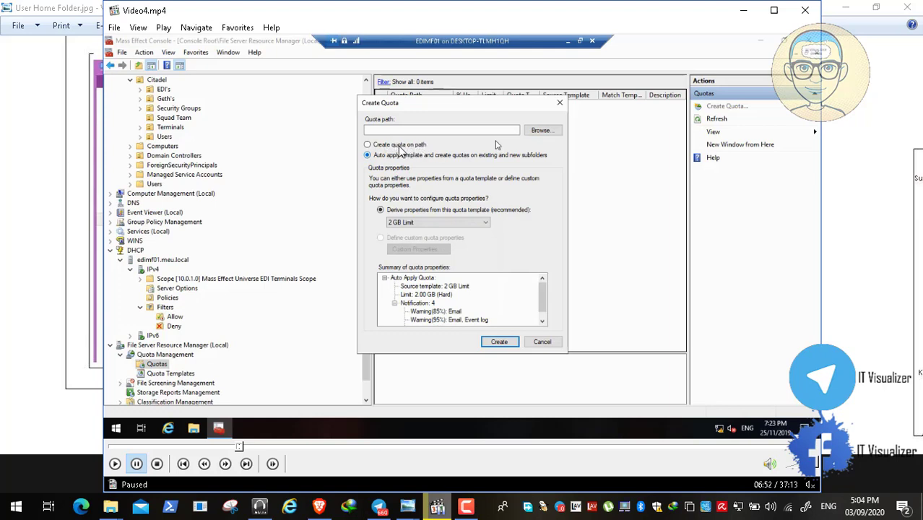
left_click(746, 9)
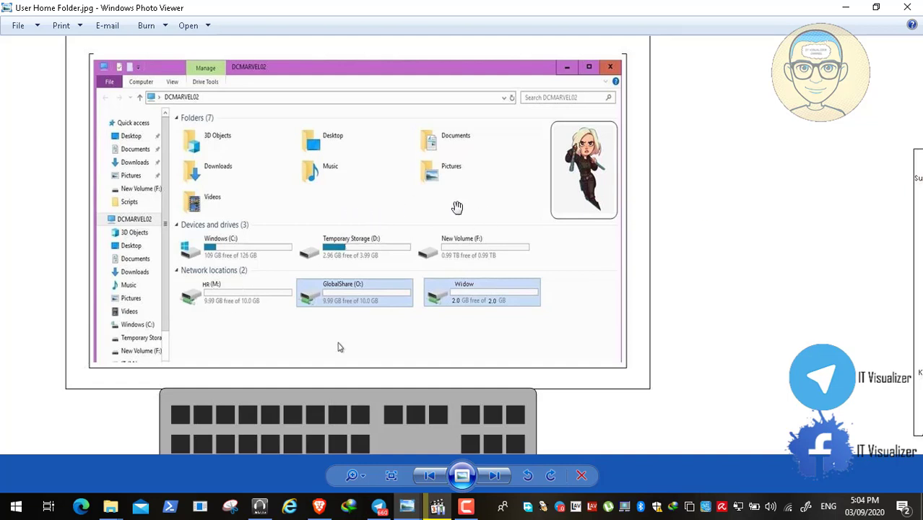
left_click(435, 509)
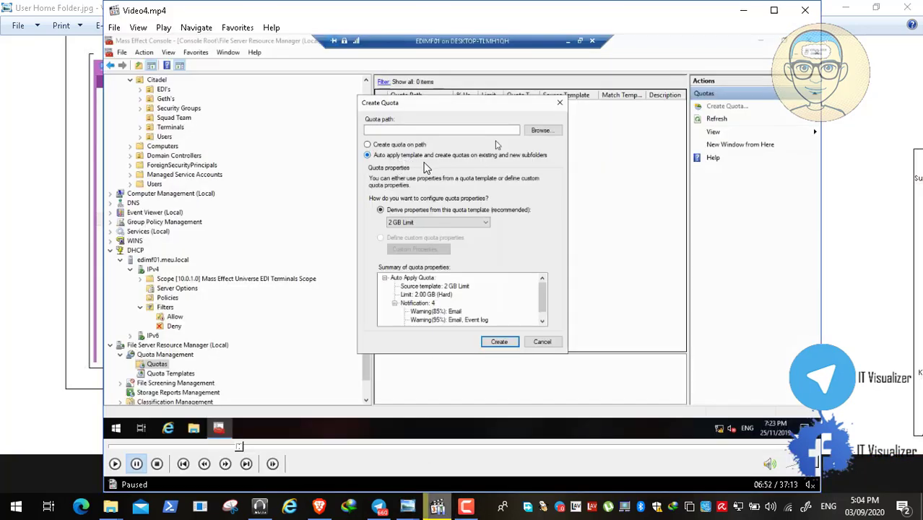
left_click(743, 10)
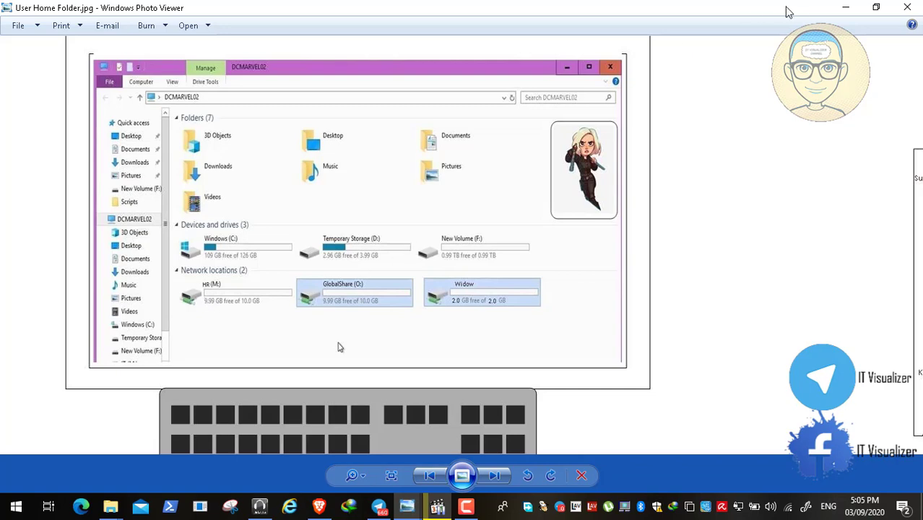
left_click(844, 7)
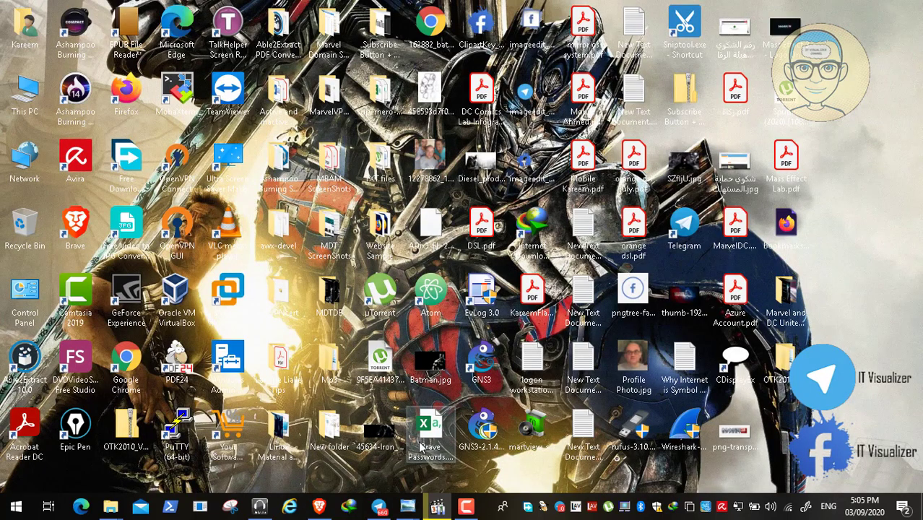
- Restore Video4.mp4 full screen and play until the Biochips quota path is filled in
left_click(438, 505)
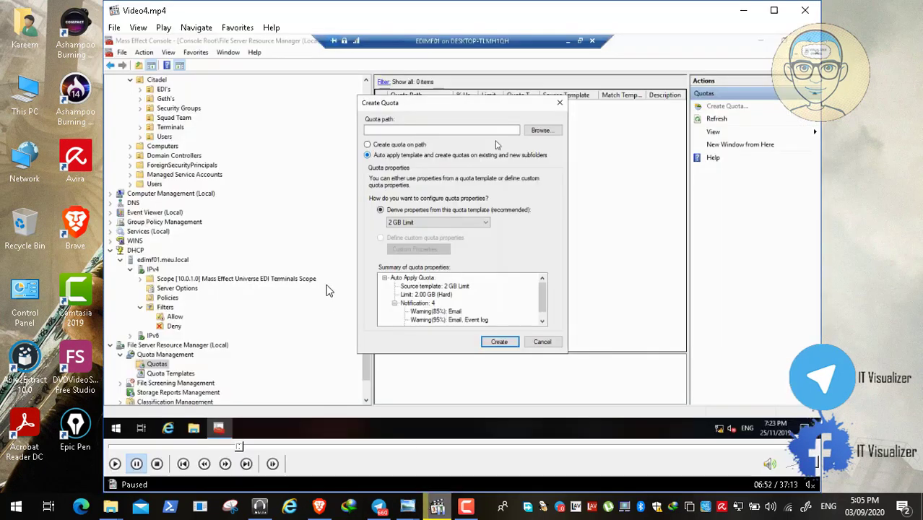
double_click(326, 290)
left_click(11, 491)
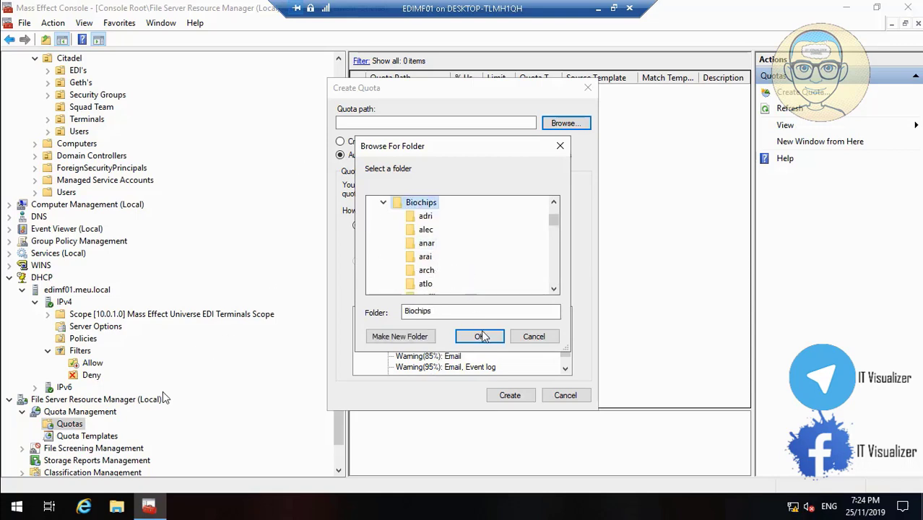
left_click(32, 491)
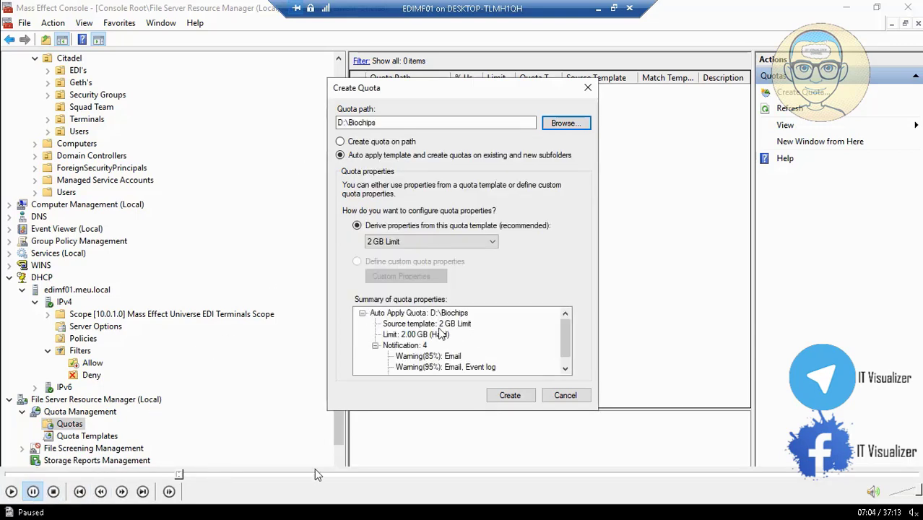
- Rewind and replay the folder-browsing part where Biochips on Local Disk (D:) is selected
left_click(181, 476)
left_click(175, 476)
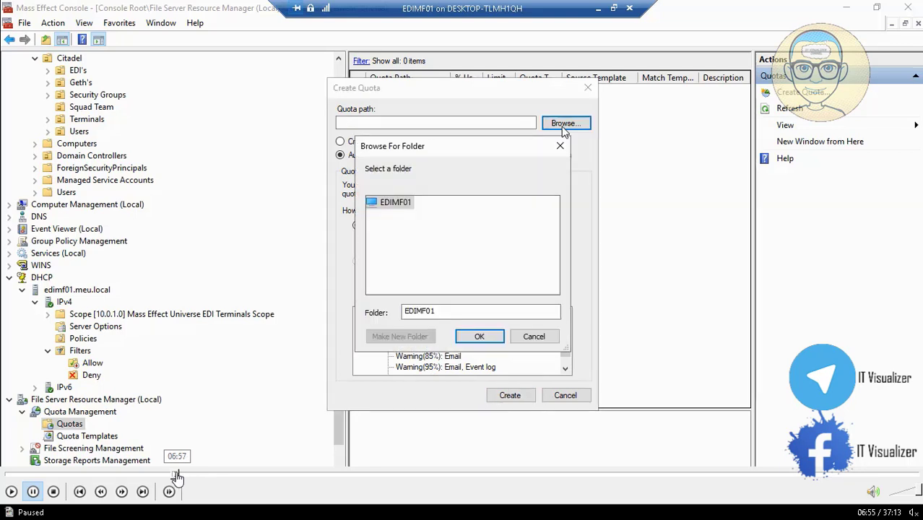
left_click(32, 493)
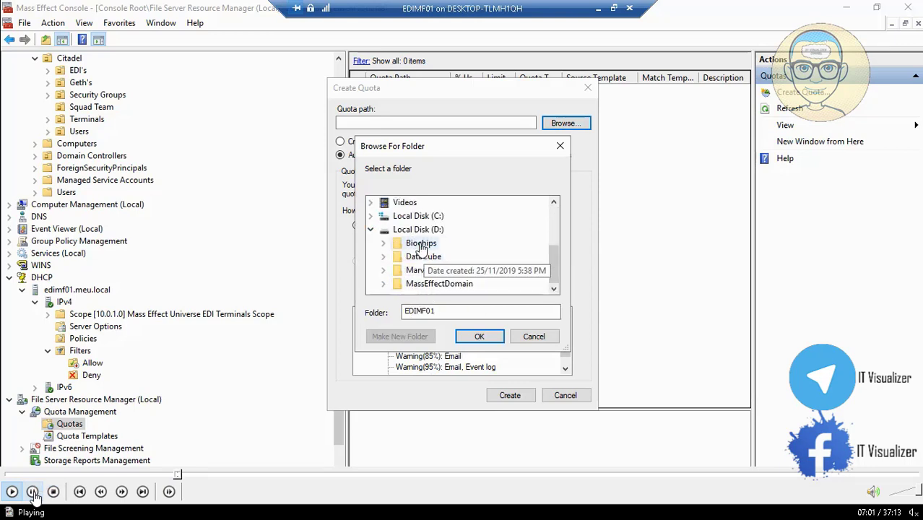
left_click(32, 492)
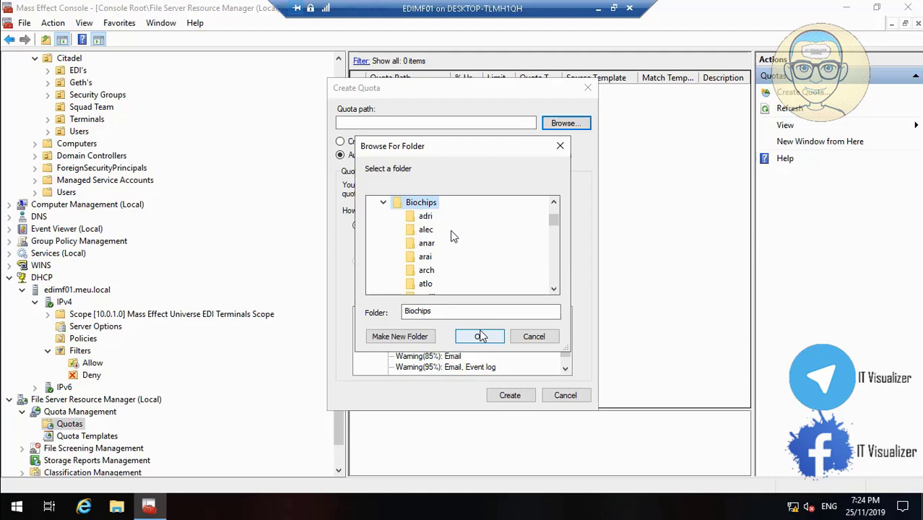
mouse_move(74, 496)
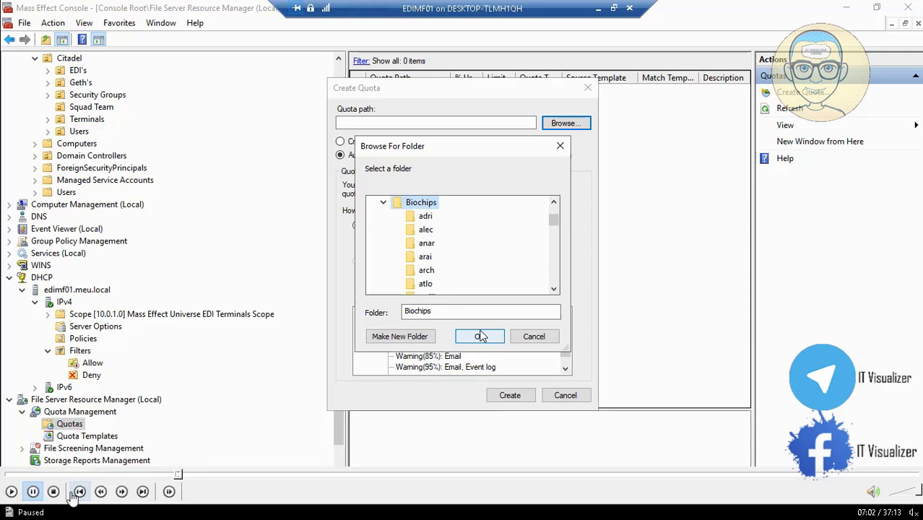
left_click(12, 493)
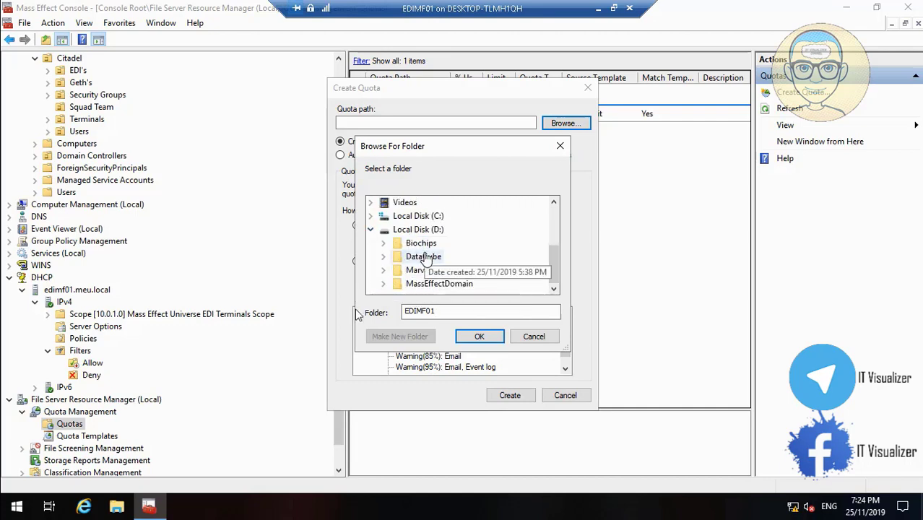
- Rewind to 07:20, replay the DataCube folder selection, then skip ahead to 08:11
left_click(33, 491)
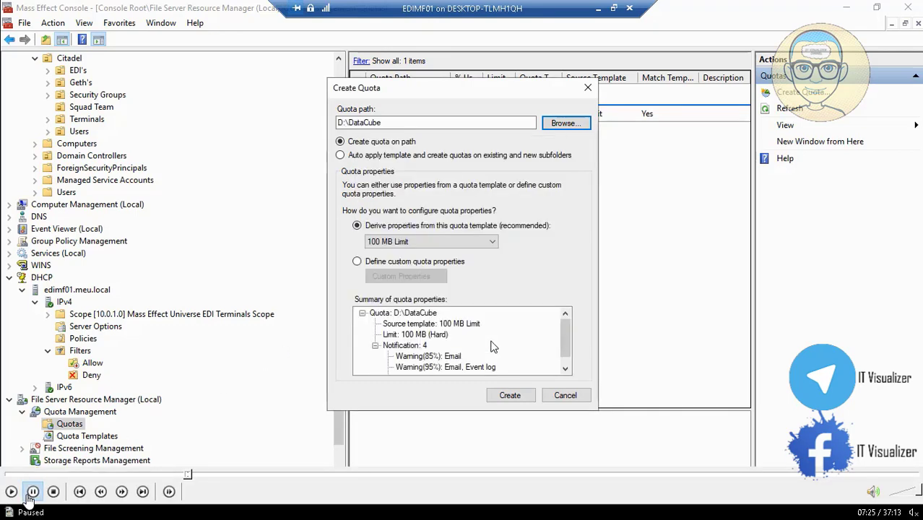
left_click(187, 475)
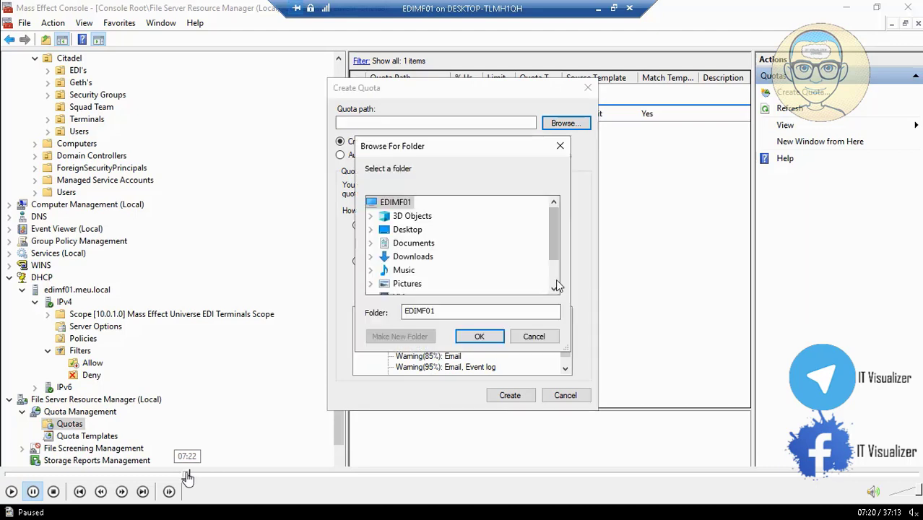
left_click(11, 492)
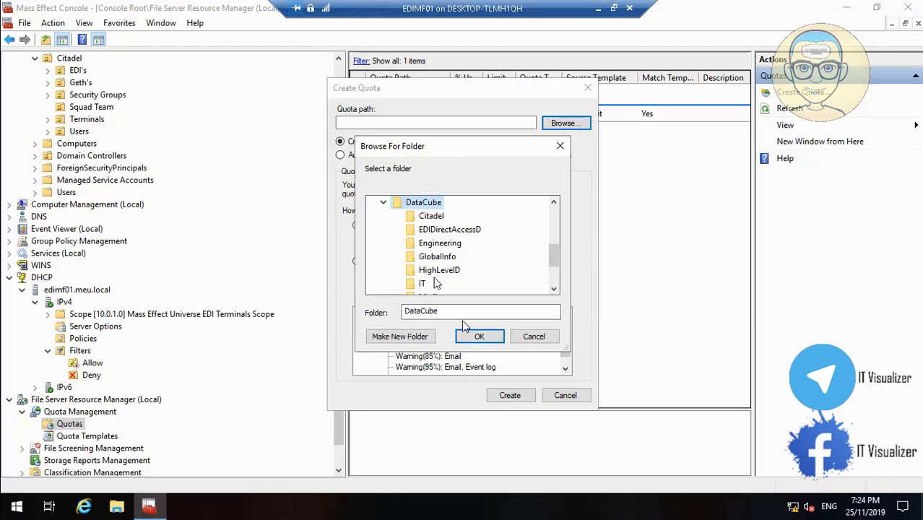
left_click(10, 491)
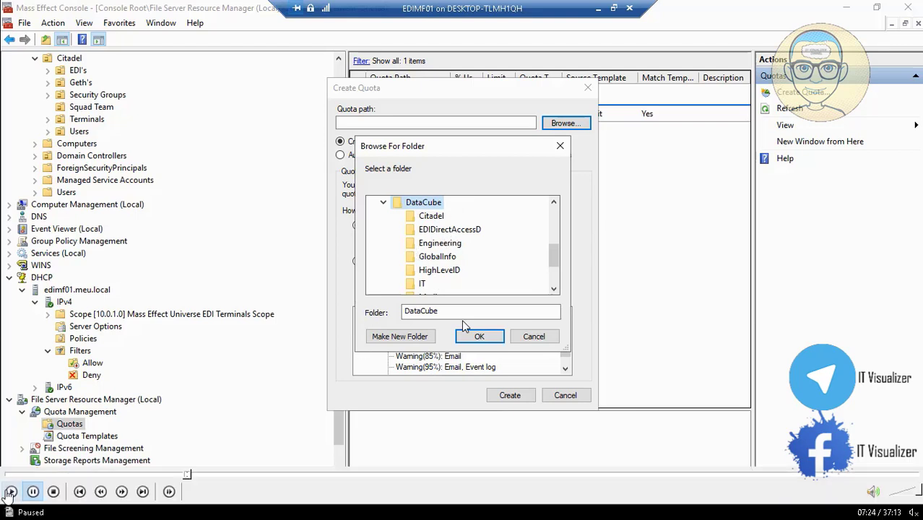
left_click(10, 492)
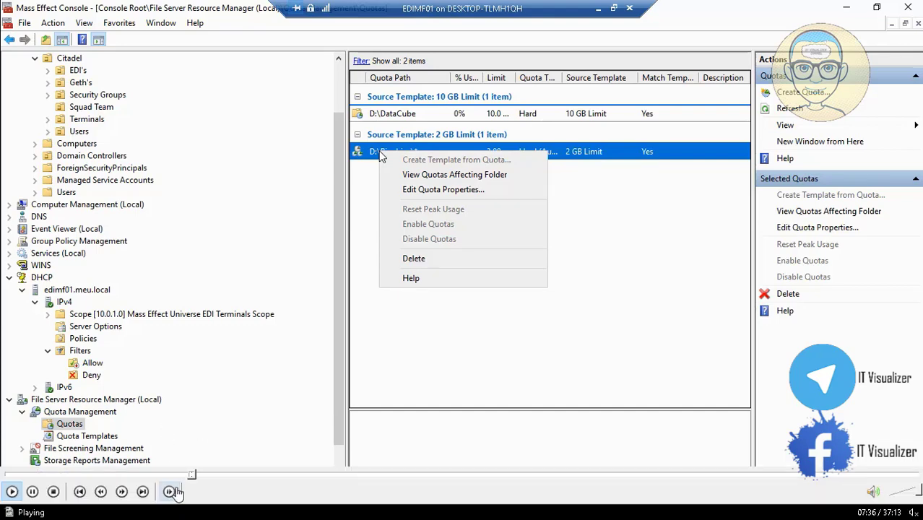
left_click(207, 477)
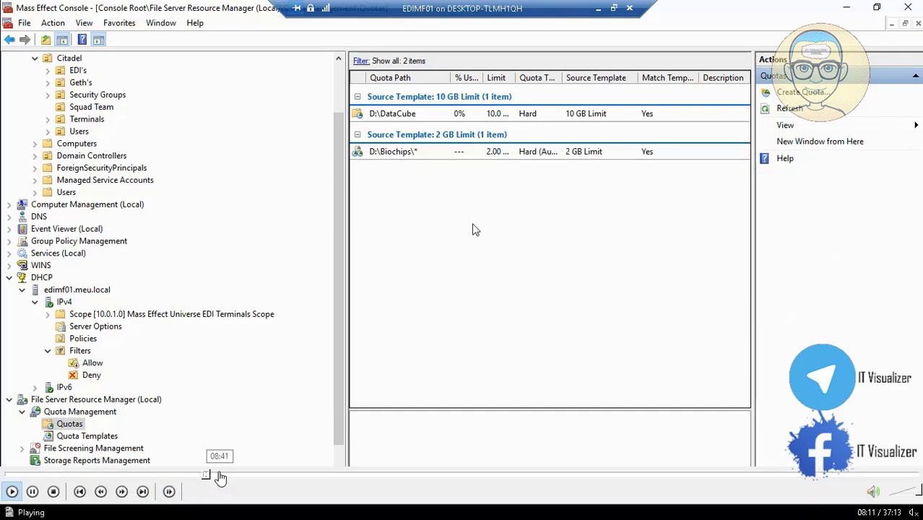
left_click(219, 476)
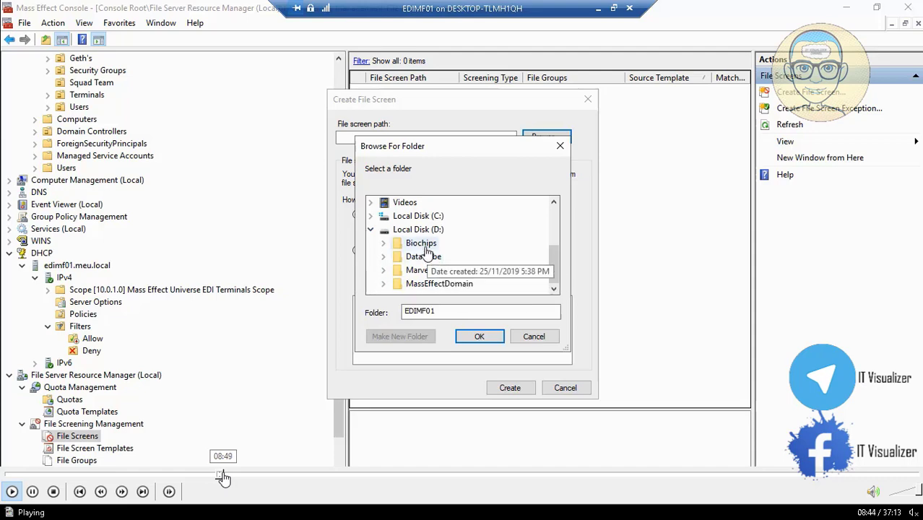
- Scrub the video timeline back to the start of the file screen step
left_click(225, 477)
left_click(228, 477)
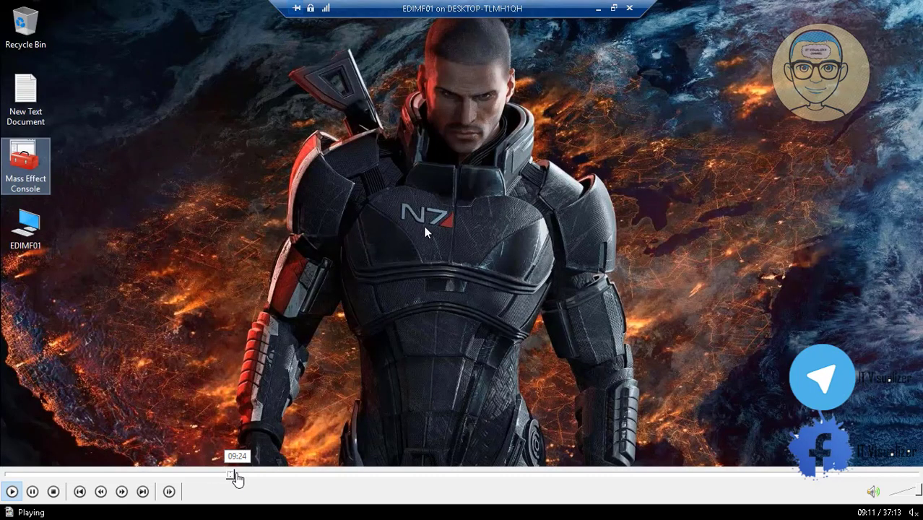
left_click(237, 477)
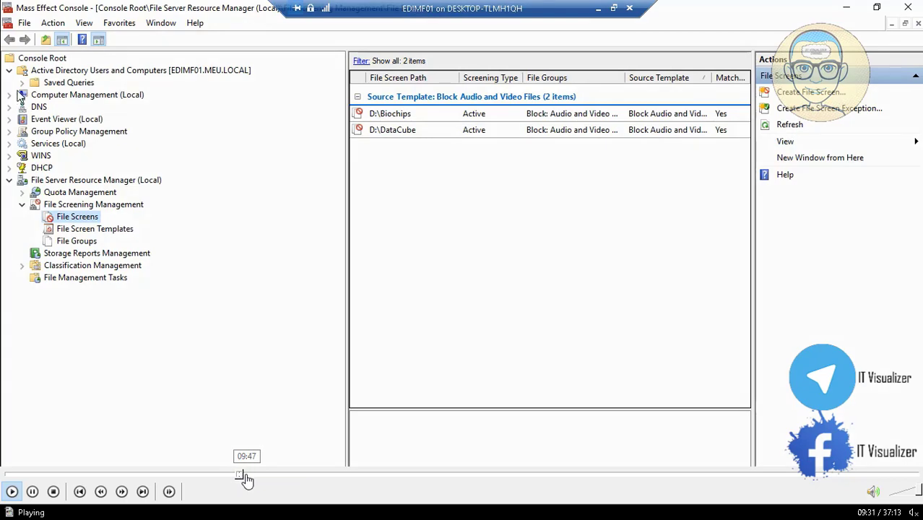
left_click(243, 476)
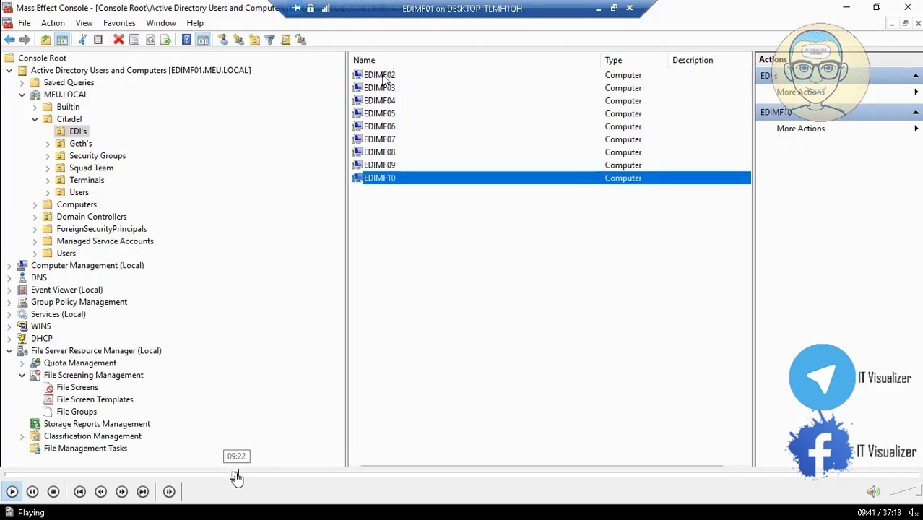
left_click(237, 477)
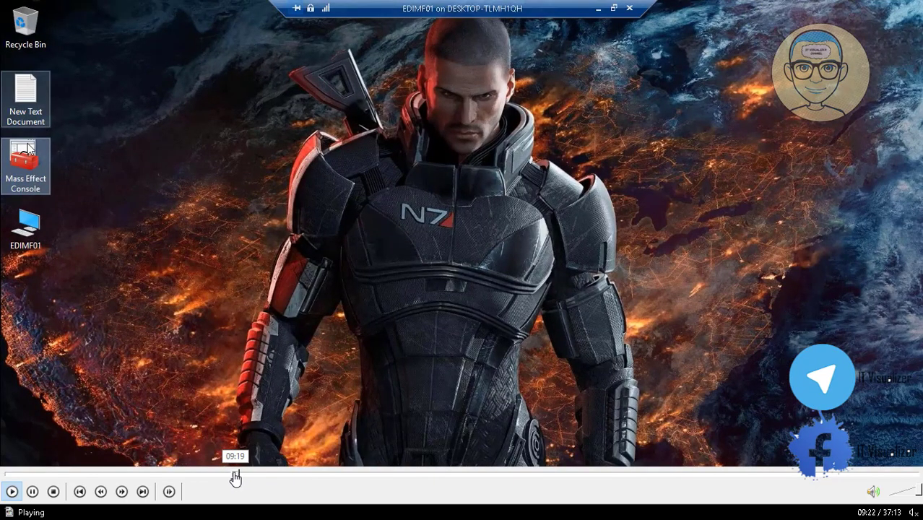
left_click(233, 477)
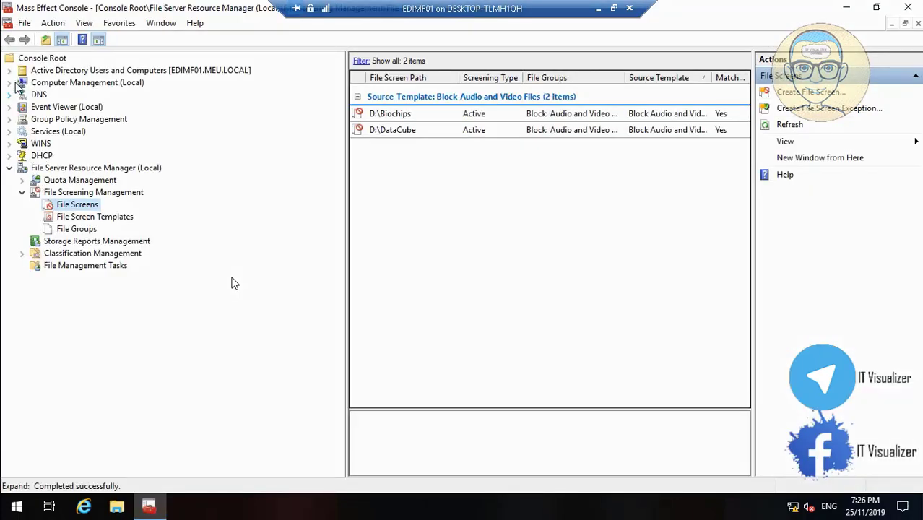
mouse_move(293, 494)
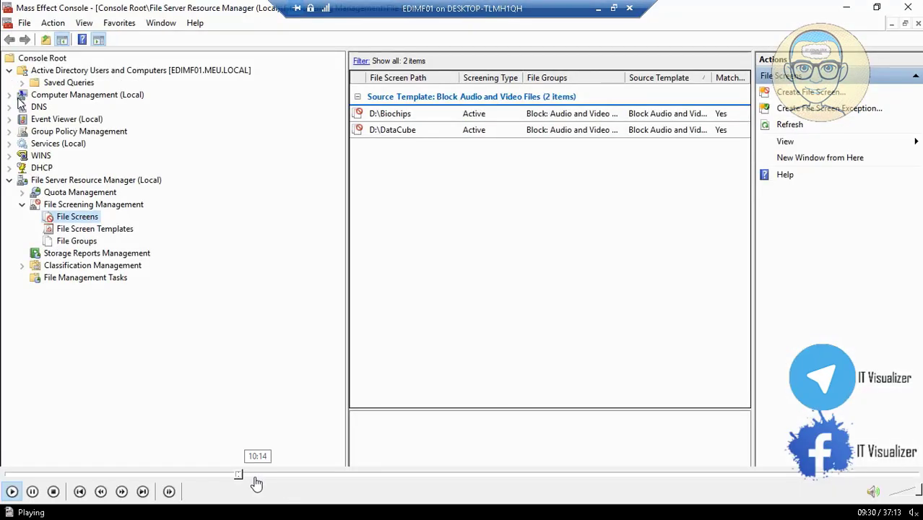
left_click(236, 476)
left_click(230, 476)
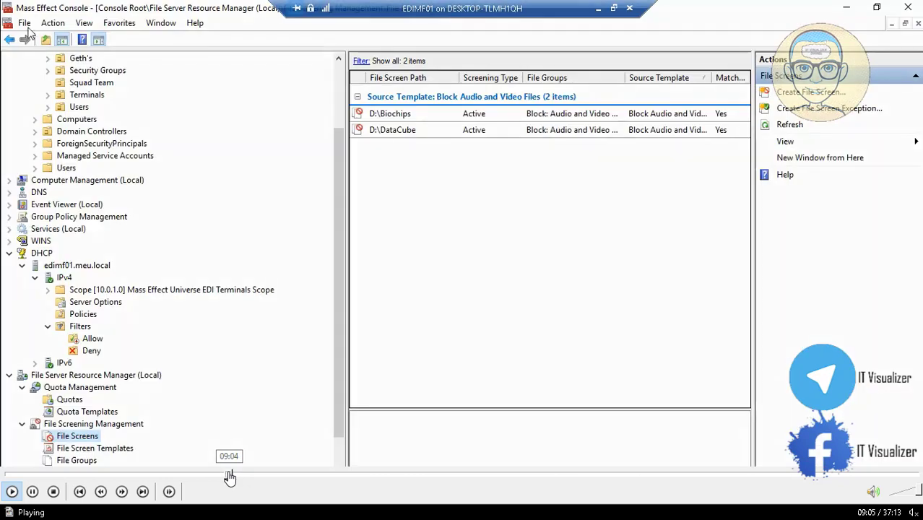
left_click(222, 476)
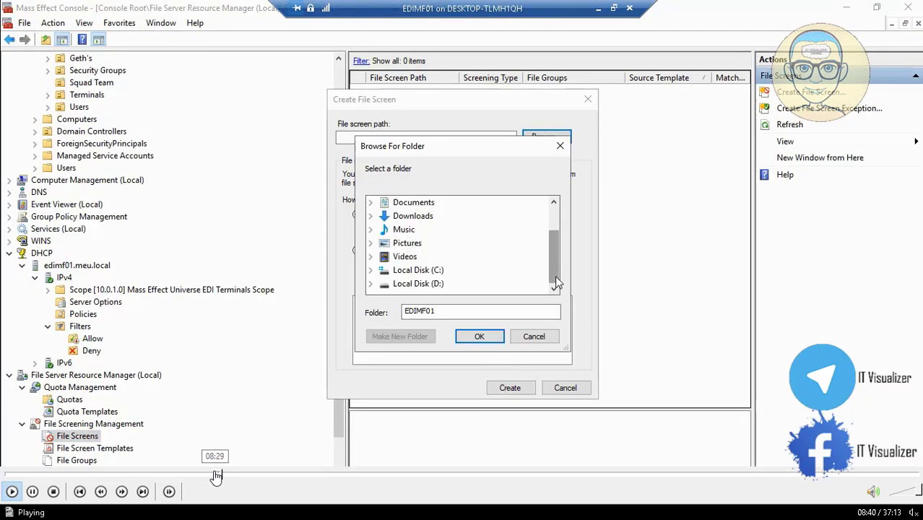
left_click(216, 476)
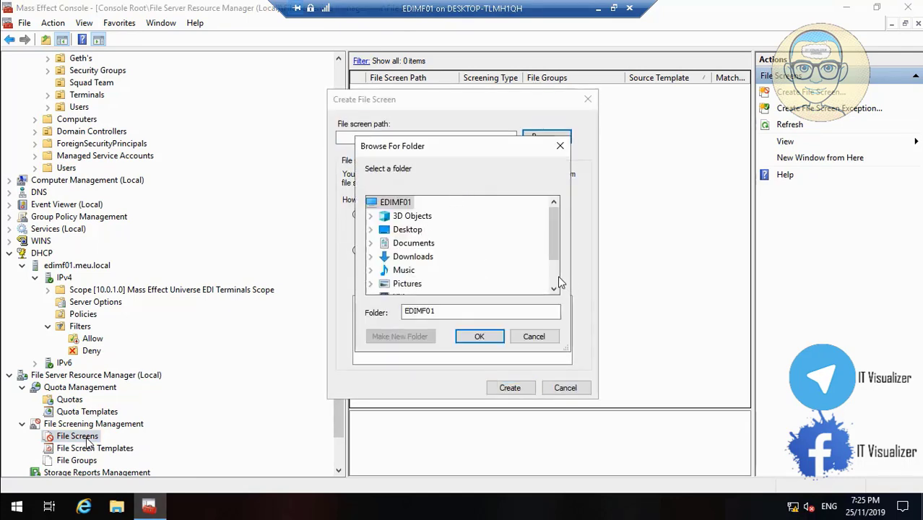
- Create a Block Audio and Video Files screen on D:\Biochips
scroll(554, 274, "down", 1)
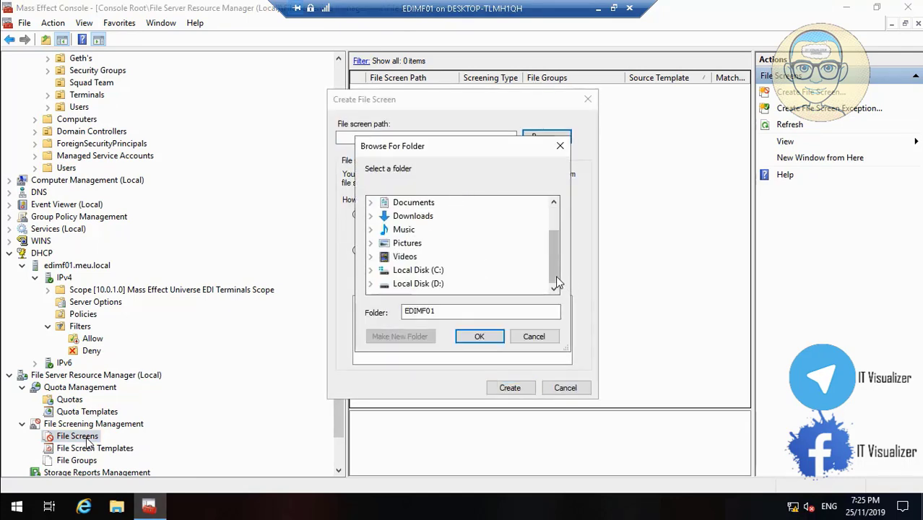
left_click(372, 283)
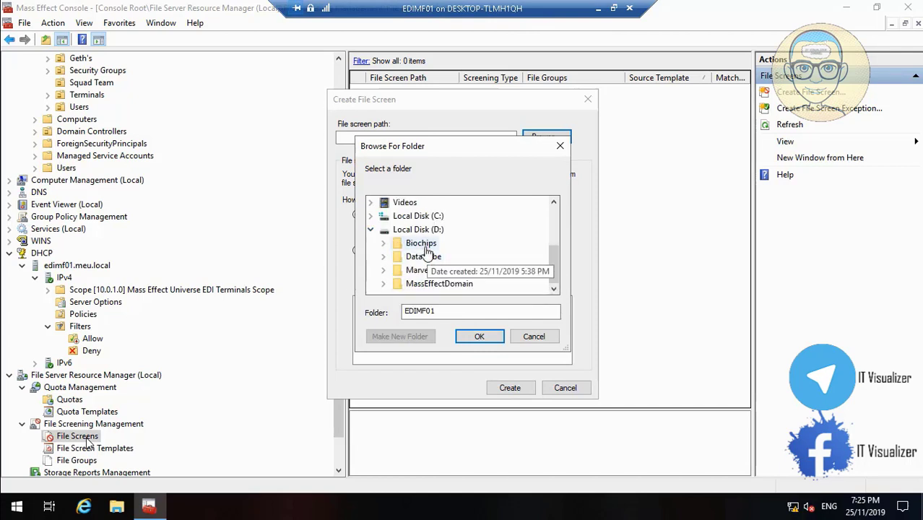
double_click(423, 246)
left_click(480, 336)
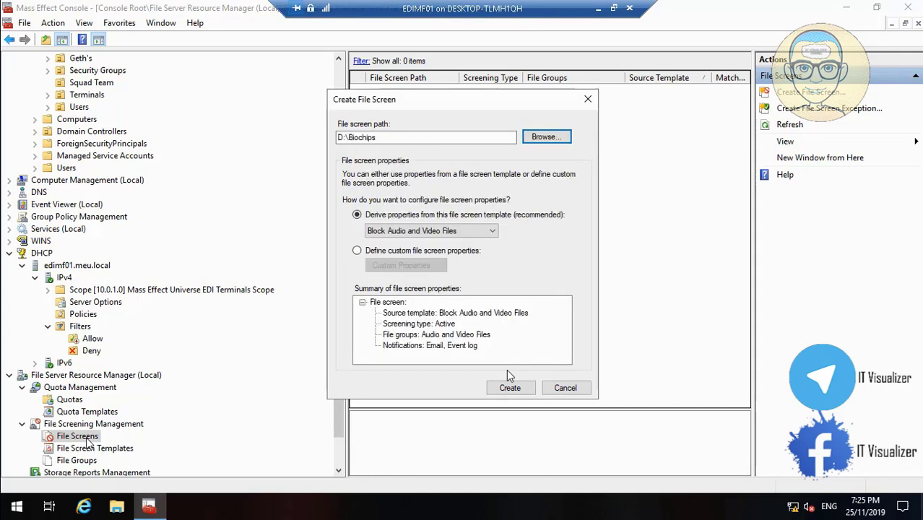
left_click(525, 390)
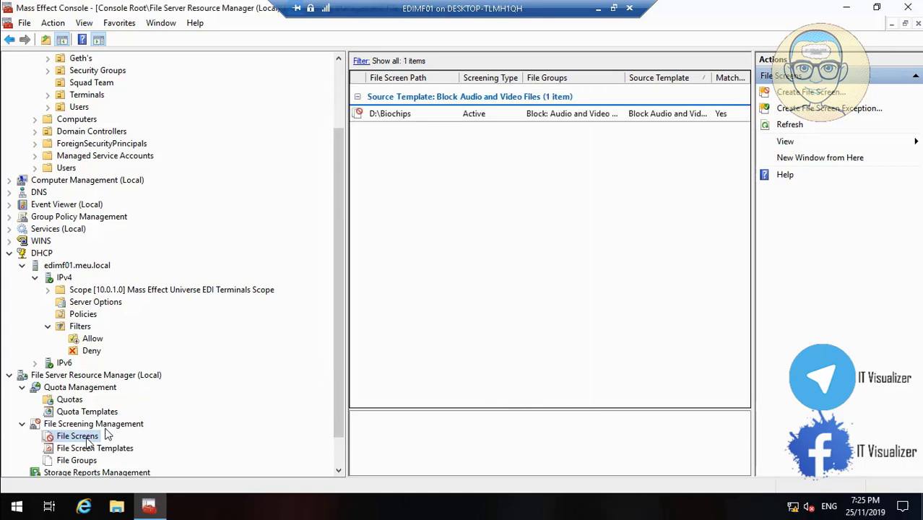
- Add a second file screen on D:\DataCube and save the console
right_click(91, 439)
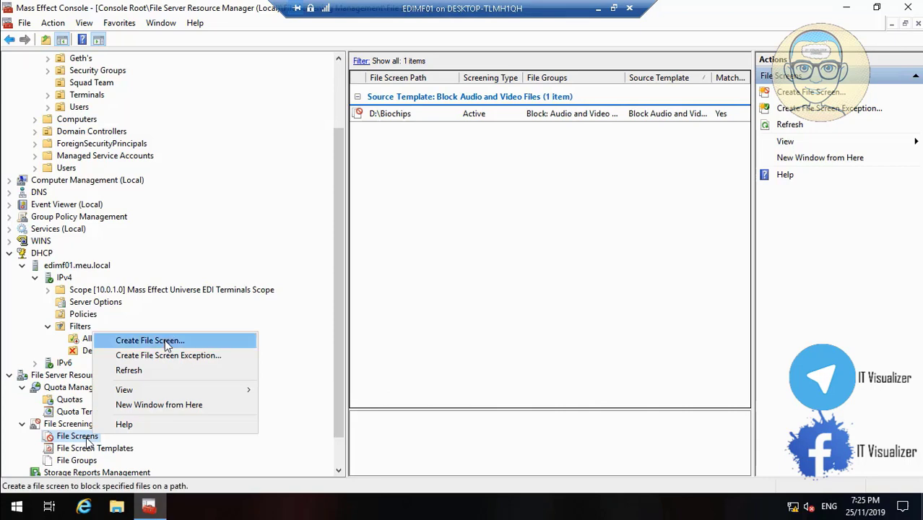
left_click(165, 342)
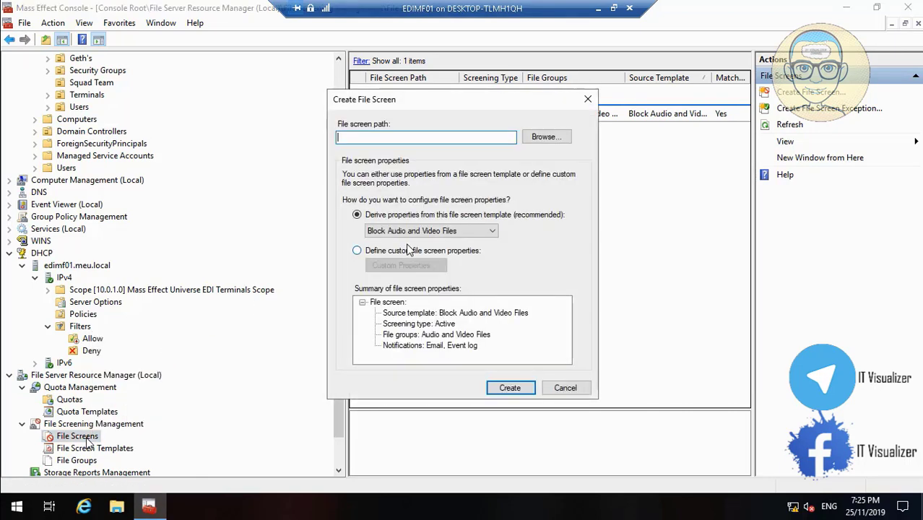
left_click(546, 137)
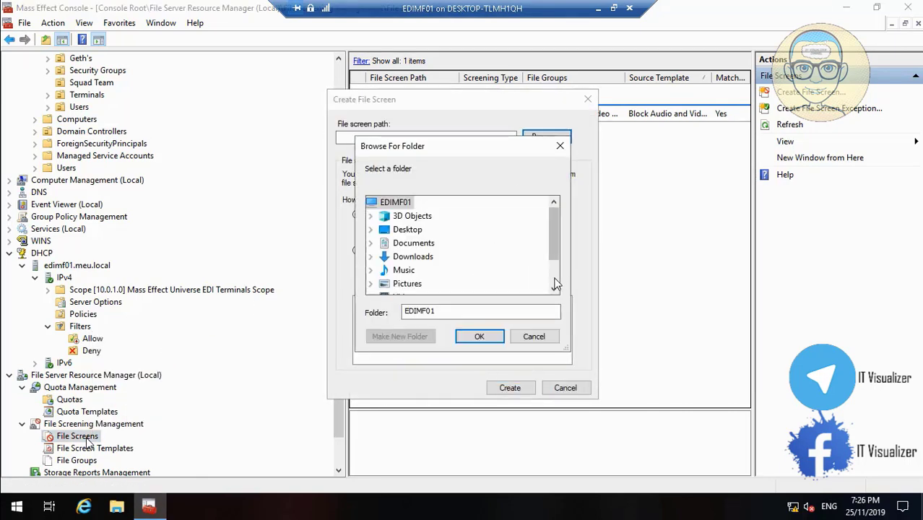
left_click_drag(553, 226, 555, 283)
left_click(371, 284)
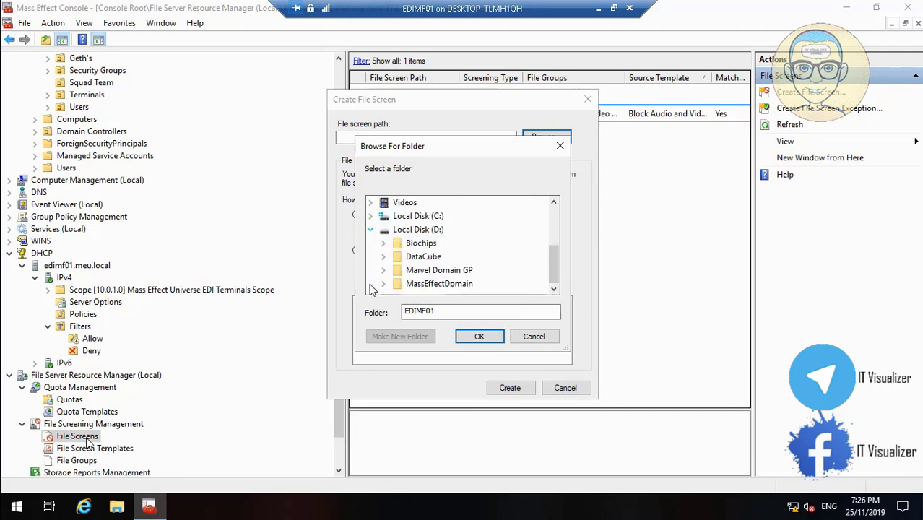
double_click(423, 256)
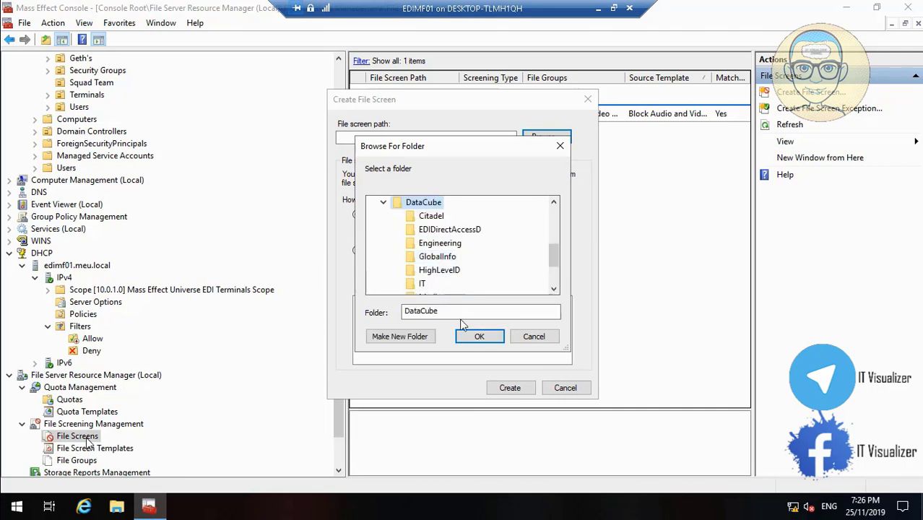
left_click(481, 336)
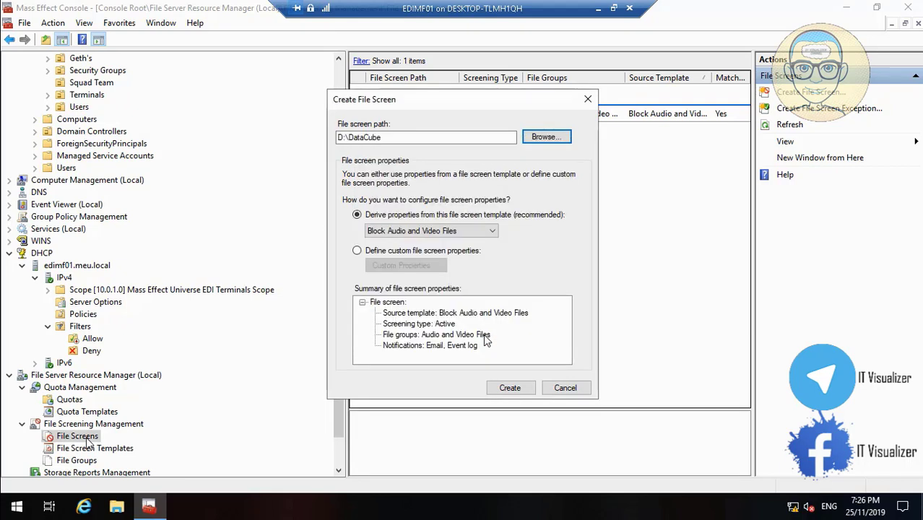
left_click(509, 387)
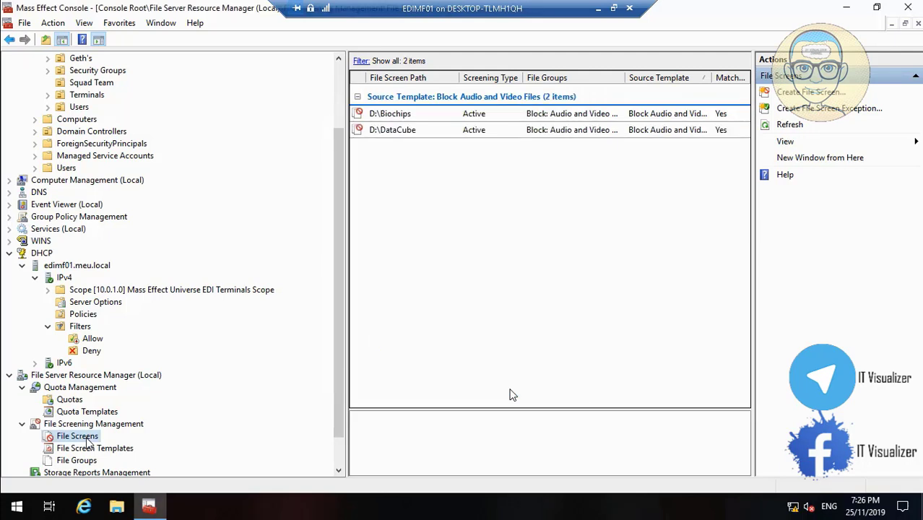
left_click(24, 24)
left_click(39, 68)
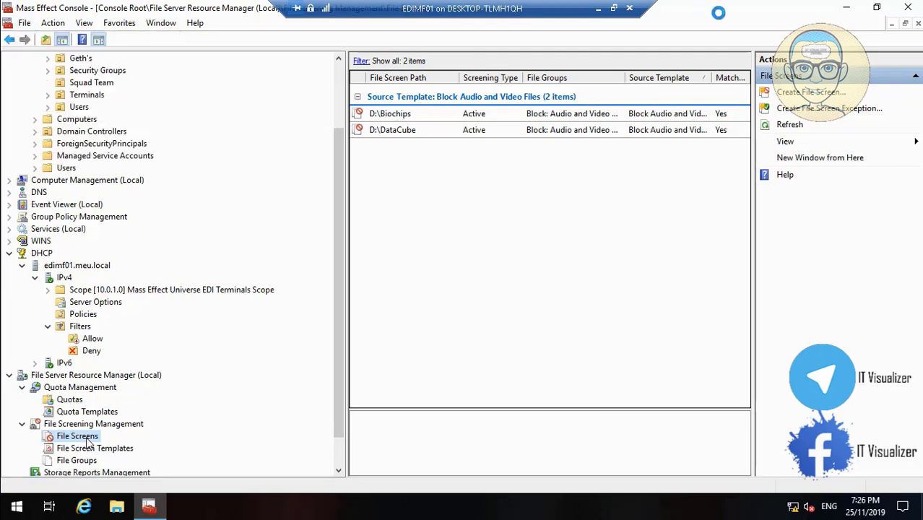
- Close Mass Effect Console, restore the remote VM session, and relaunch the console from its desktop icon
left_click(909, 9)
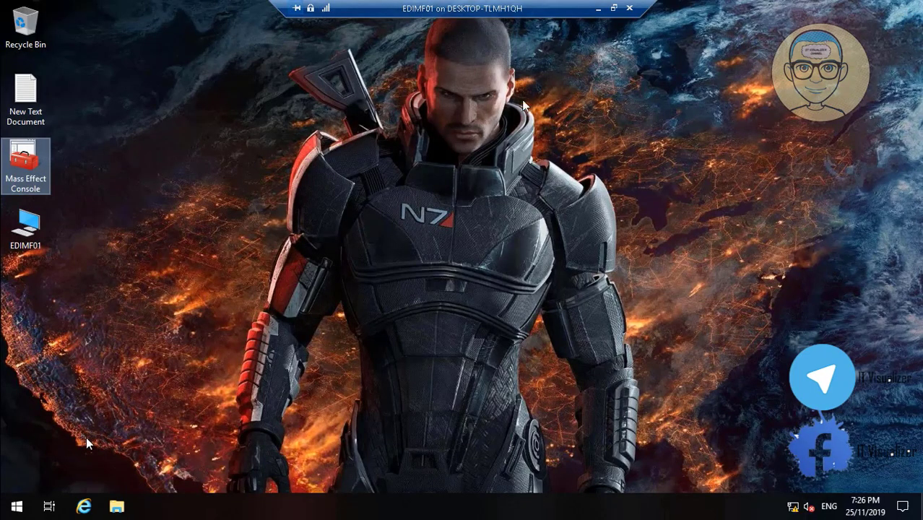
left_click(597, 8)
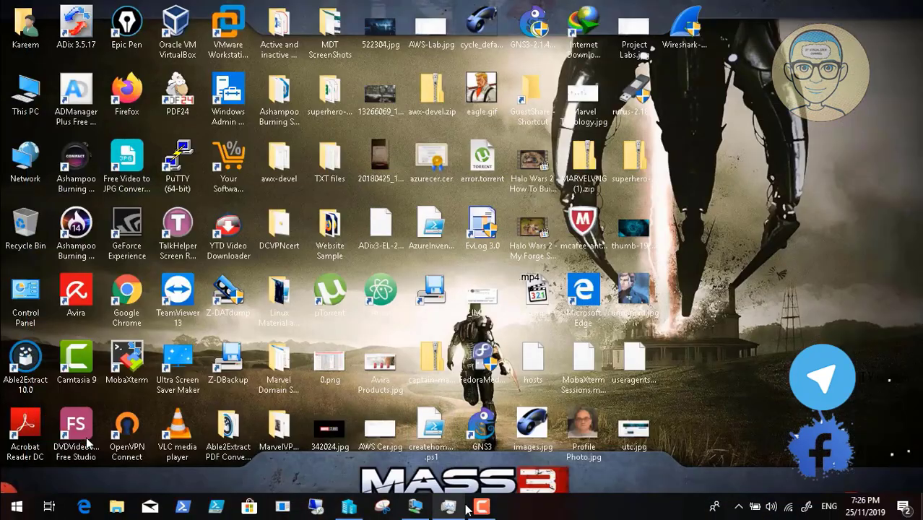
left_click(481, 509)
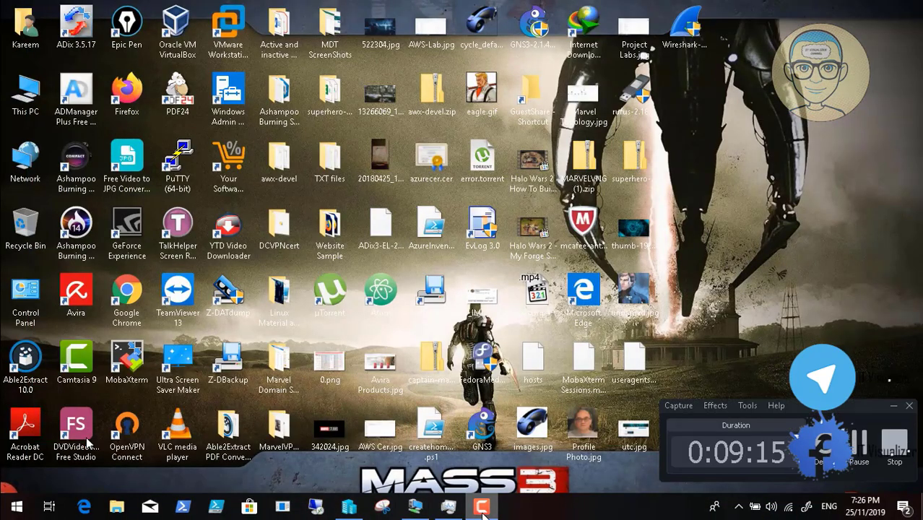
left_click(893, 407)
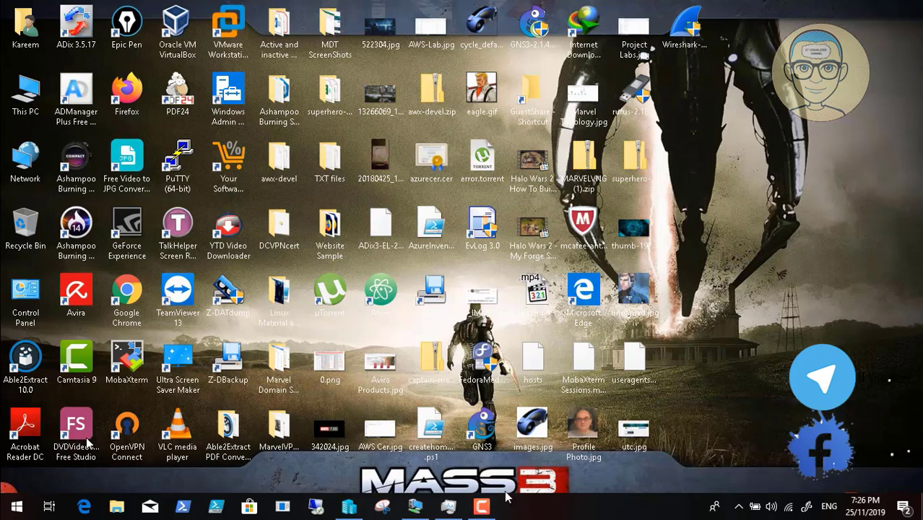
left_click(416, 506)
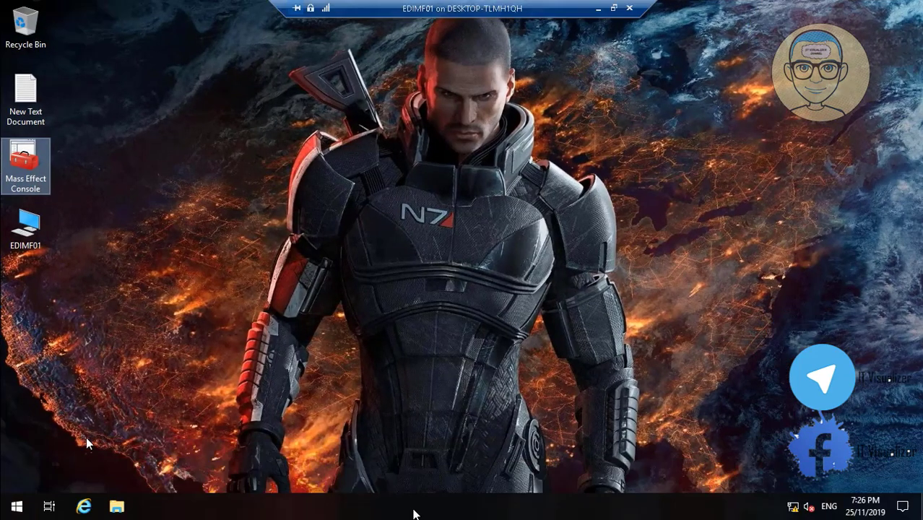
double_click(26, 151)
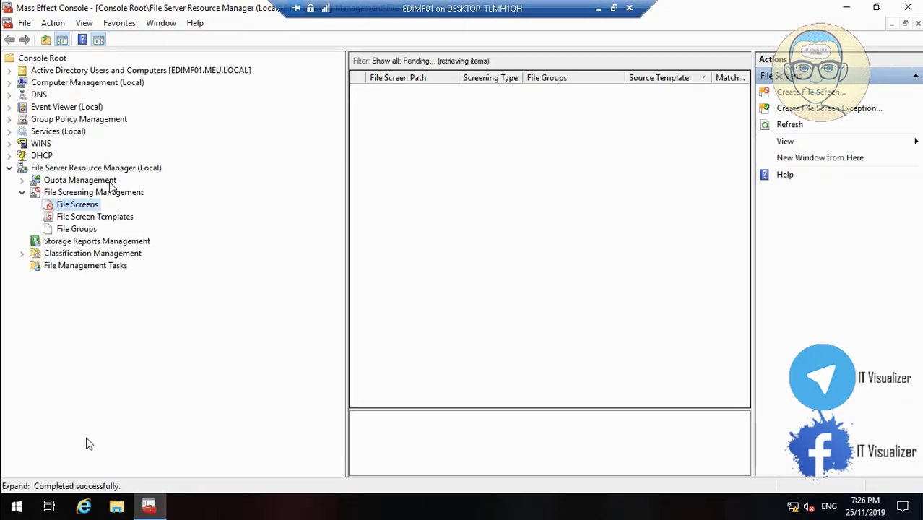
- Expand Active Directory Users and Computers to MEU.LOCAL > Citadel > EDI's computers
left_click(10, 70)
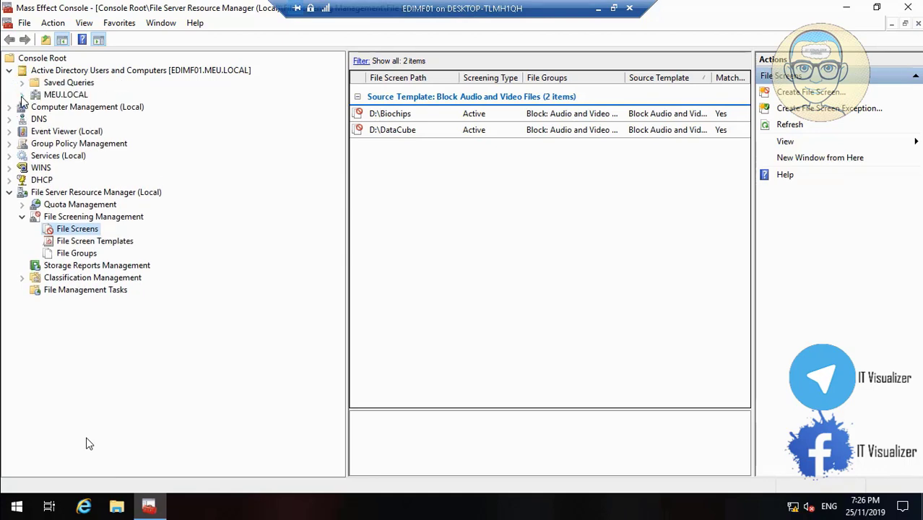
left_click(22, 95)
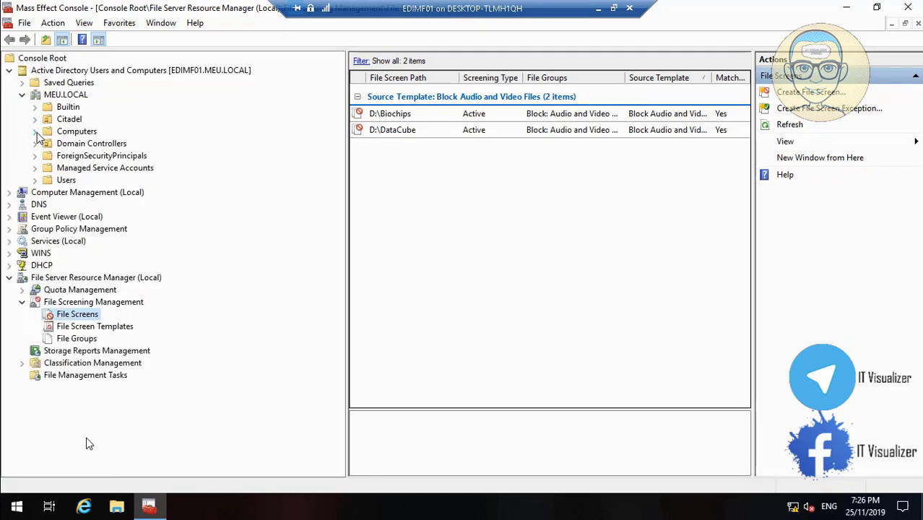
left_click(34, 120)
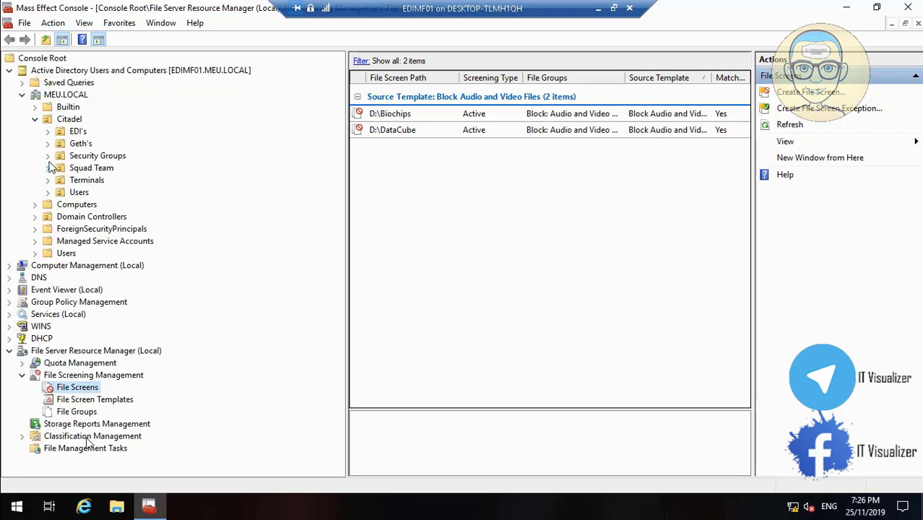
left_click(80, 134)
- Copy the name EDIMF02 from the computer's Properties and cancel the dialog
left_click(384, 179)
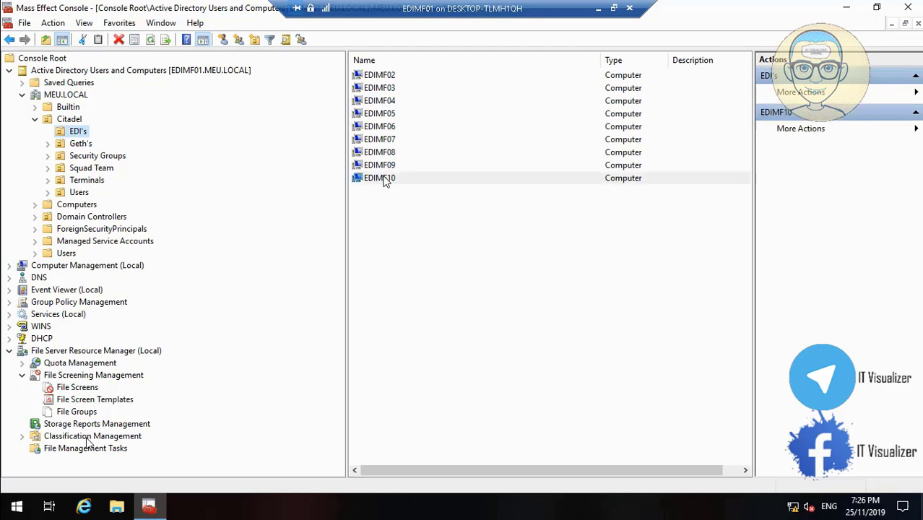
left_click(383, 76)
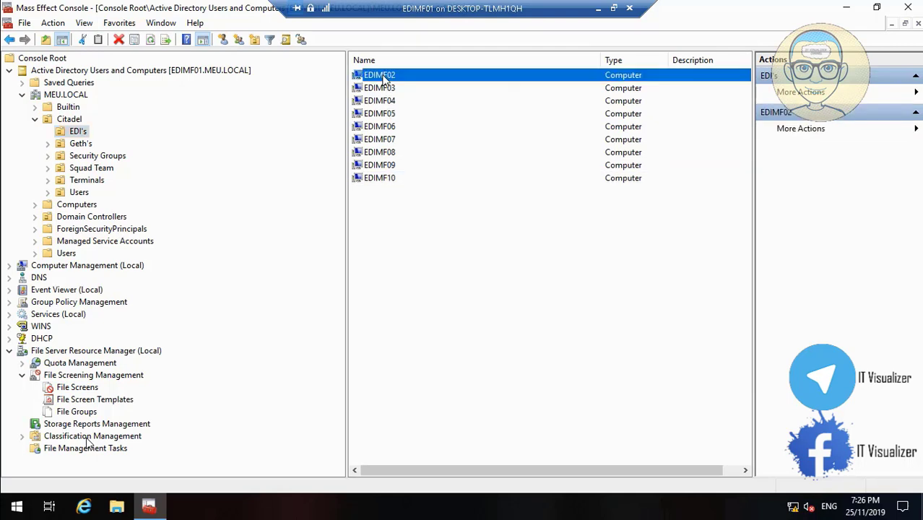
right_click(383, 76)
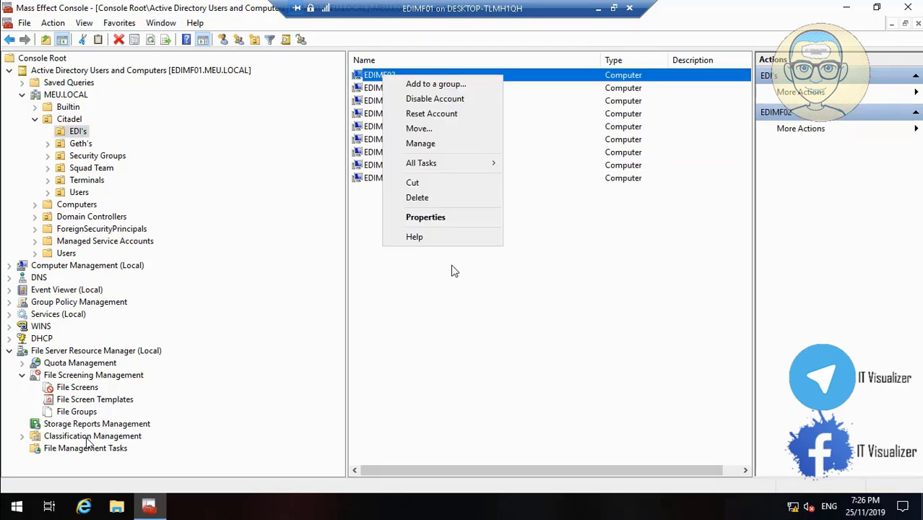
left_click(442, 216)
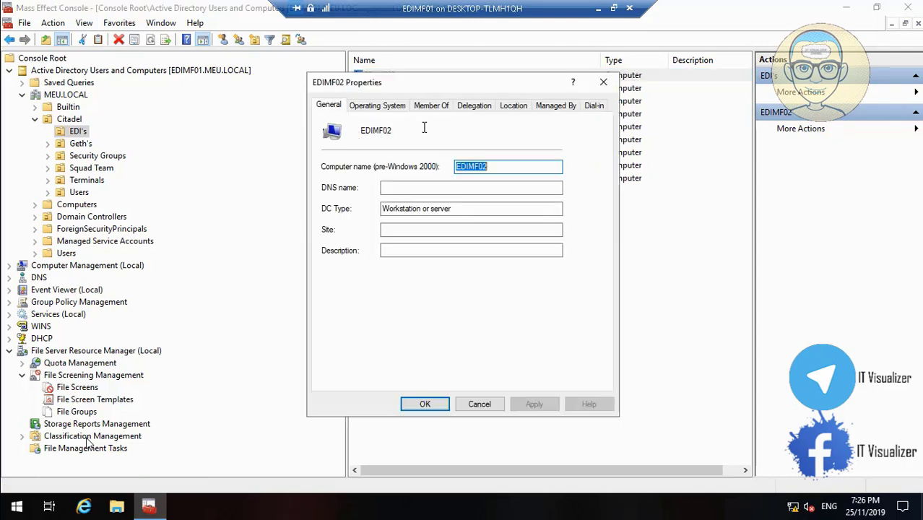
right_click(471, 163)
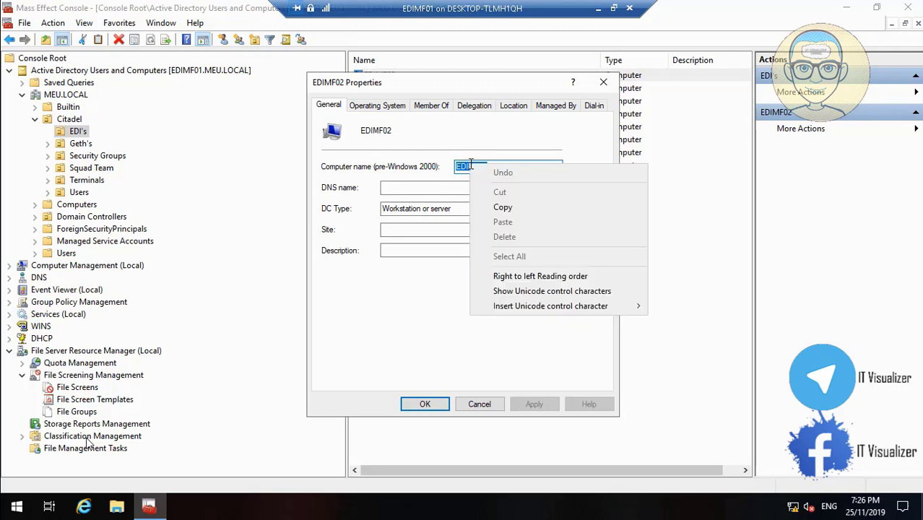
left_click(499, 209)
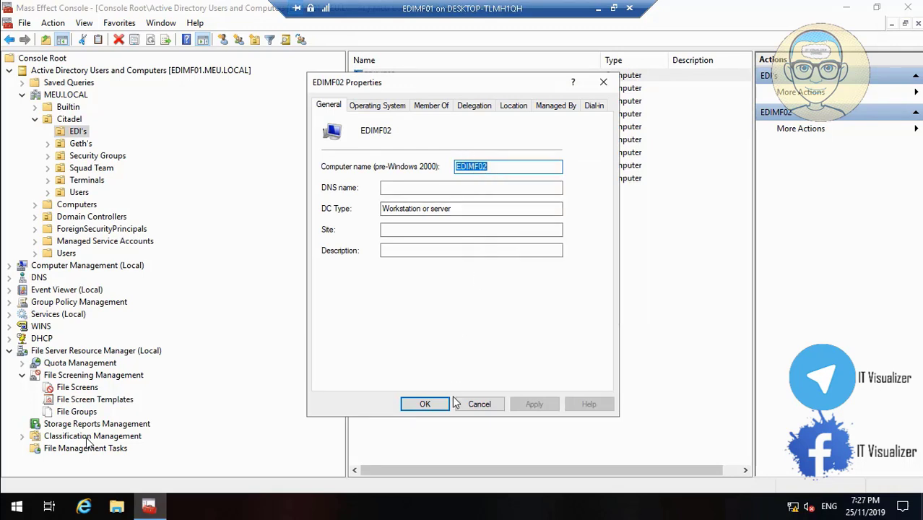
left_click(478, 404)
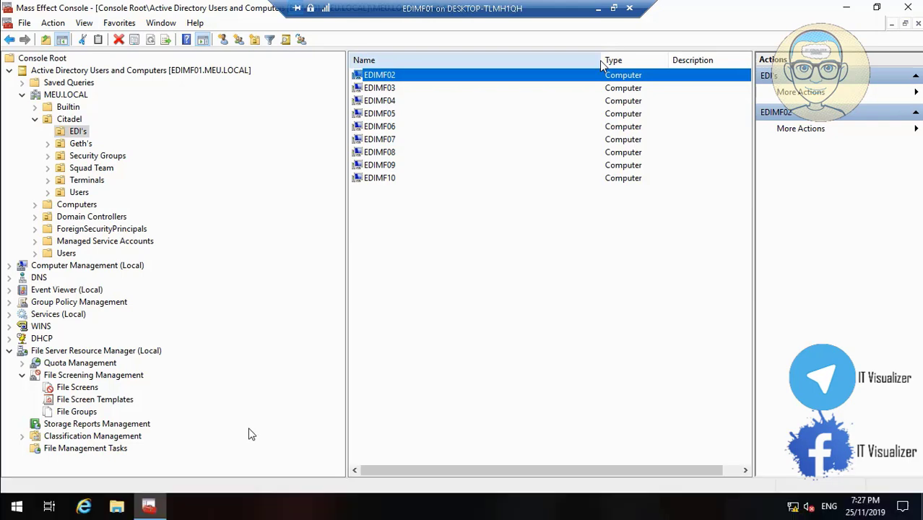
- Name the new virtual machine EDIMF02 in the New Virtual Machine Wizard
left_click(272, 475)
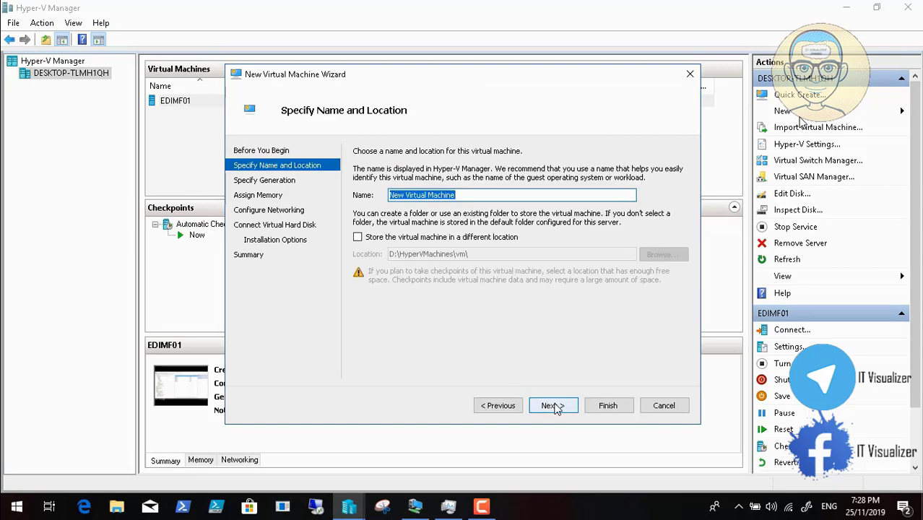
key("BackSpace")
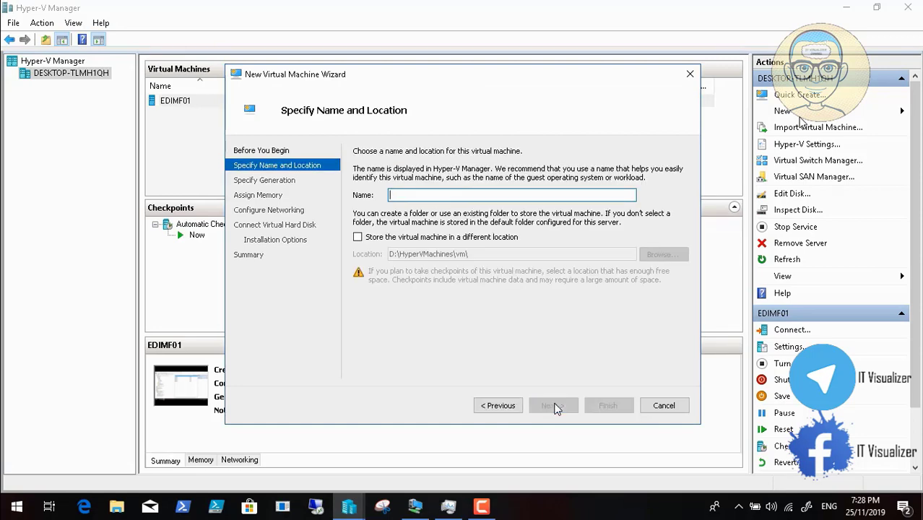
type("EDIMF02")
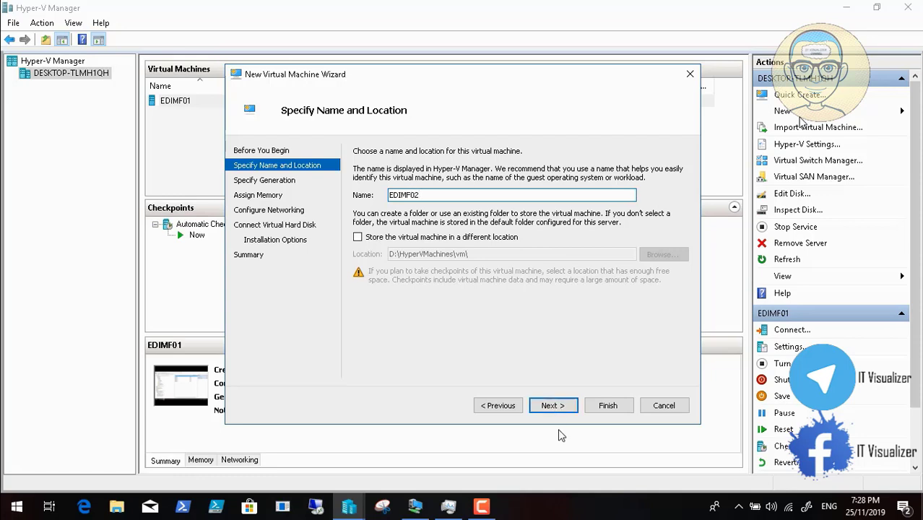
left_click(556, 406)
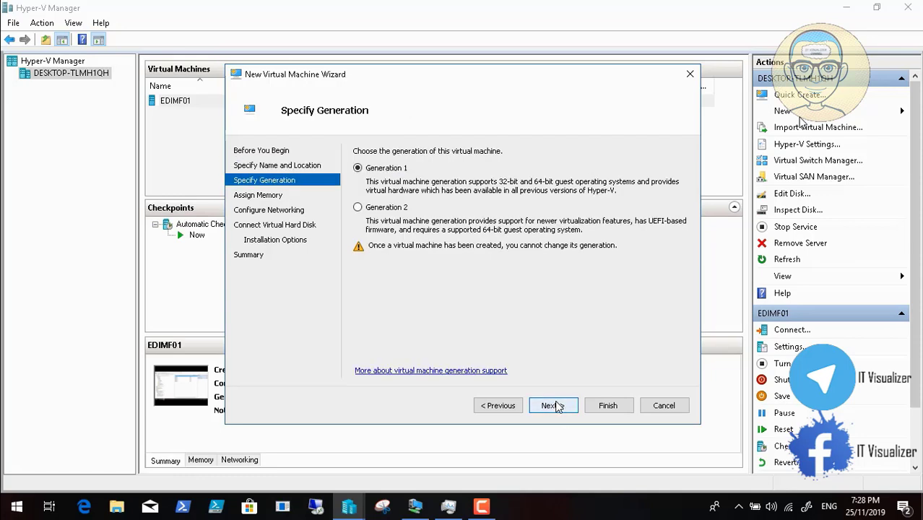
- Keep Generation 1, set startup memory to 2024 MB, and connect to DCInternalSwitch
left_click(552, 406)
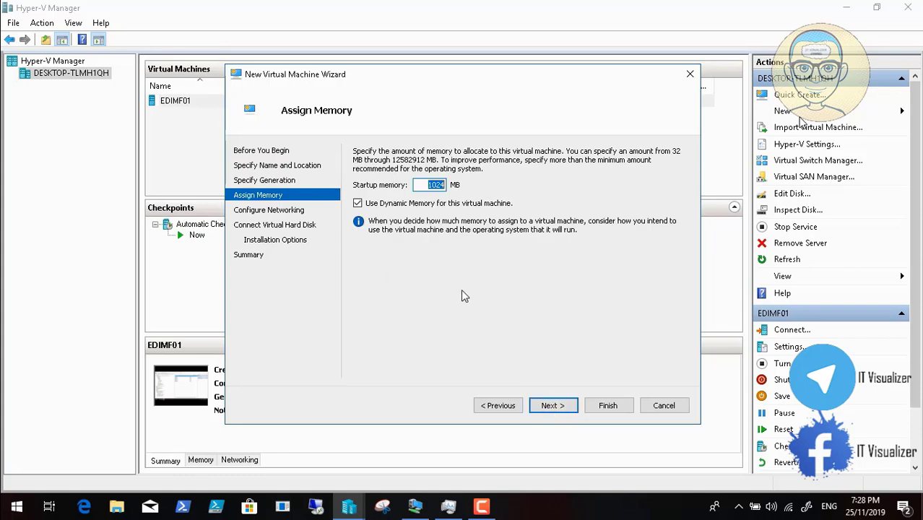
left_click(429, 185)
key("Delete")
type("2")
left_click(547, 401)
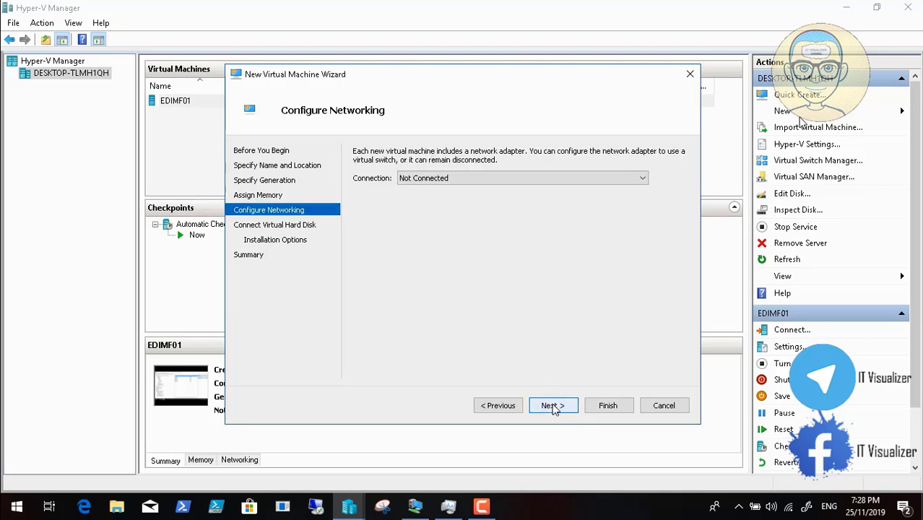
left_click(509, 185)
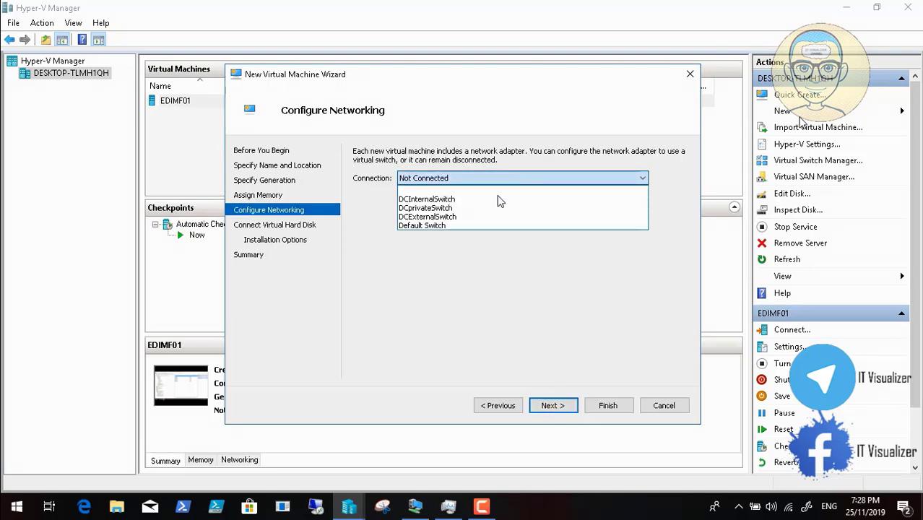
left_click(476, 199)
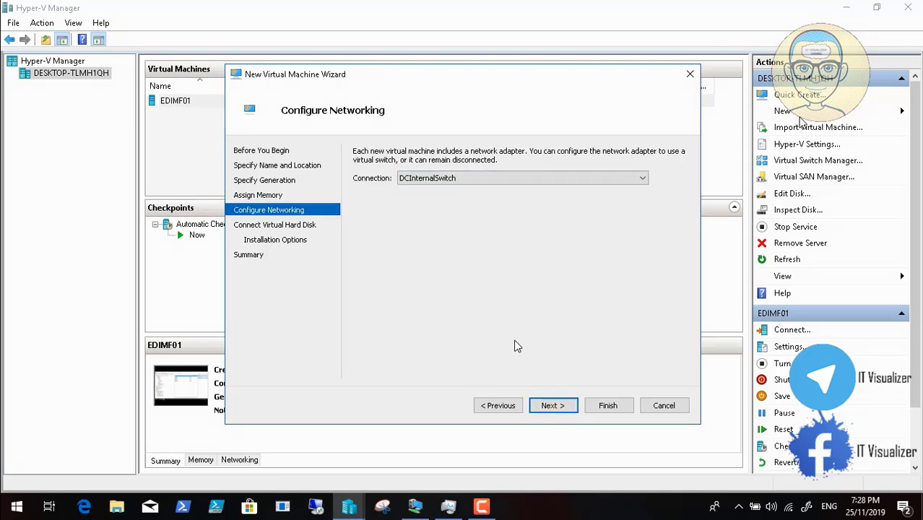
- Give EDIMF02 a 200 GB virtual disk, install the OS later, finish, and open its settings
left_click(553, 405)
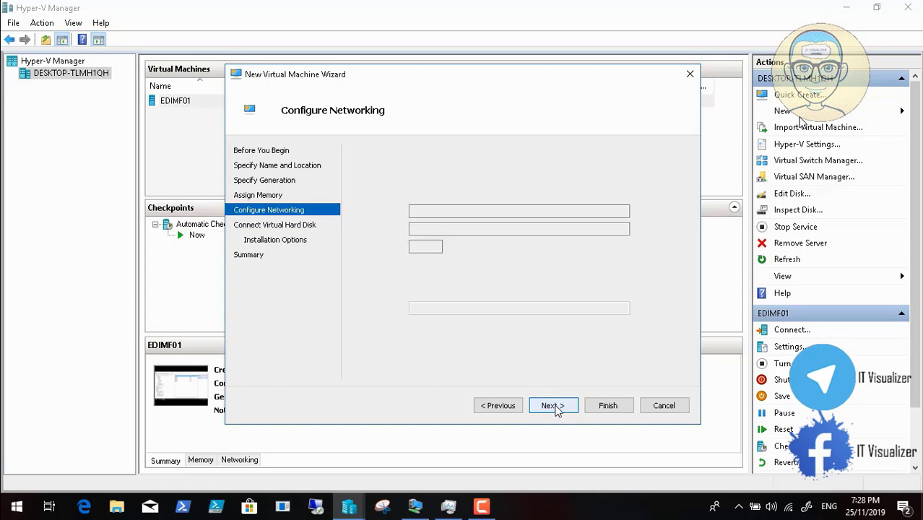
double_click(434, 246)
type("200")
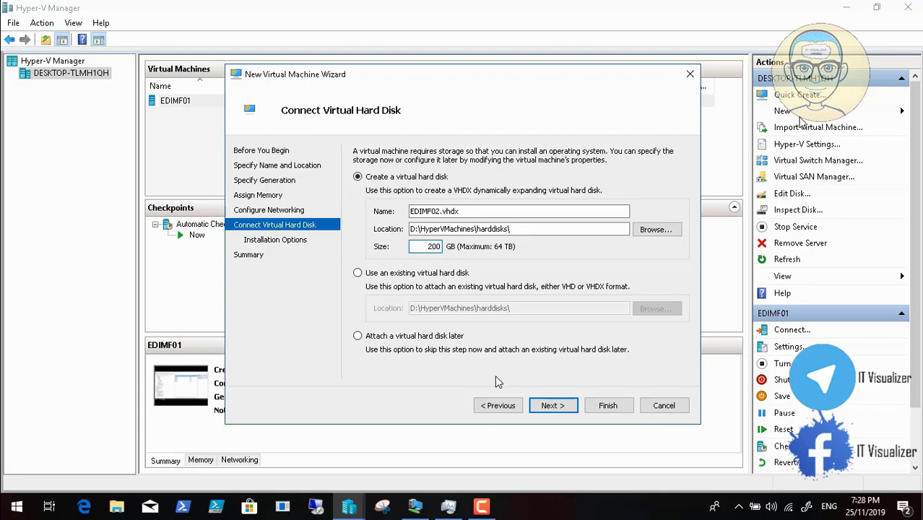
left_click(550, 406)
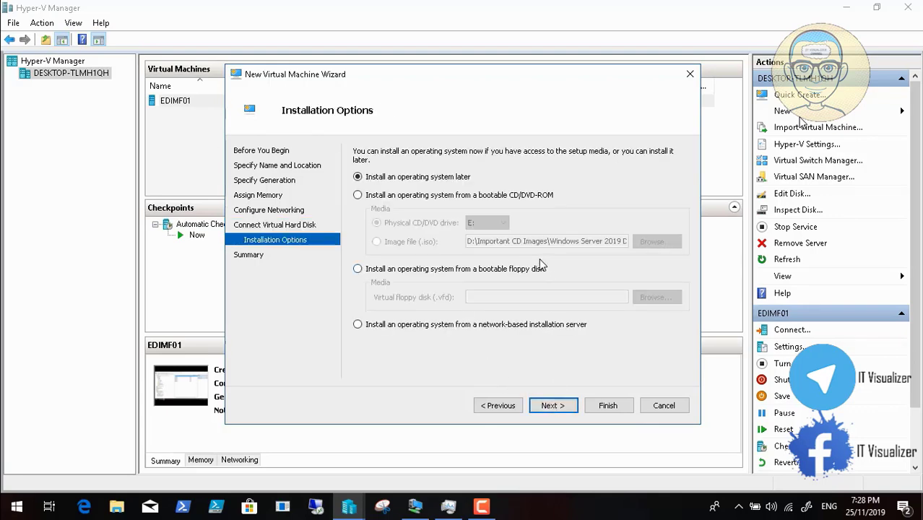
left_click(559, 405)
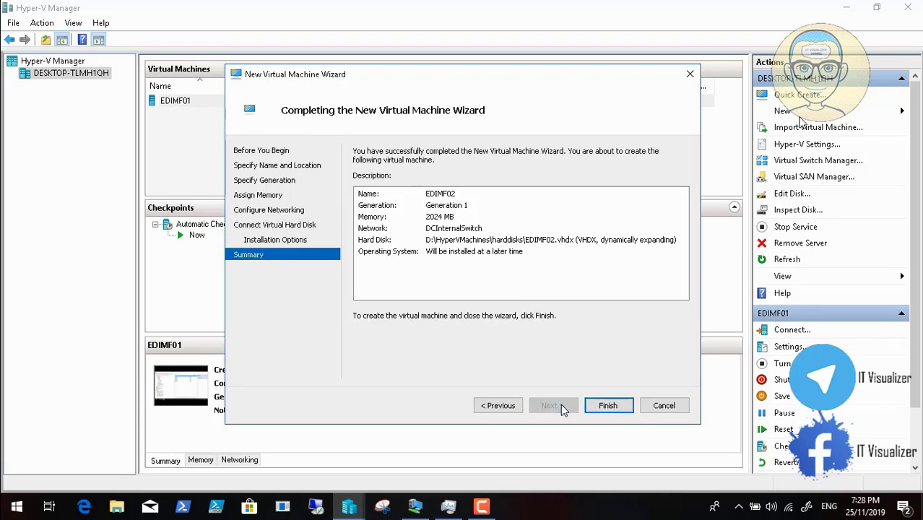
left_click(609, 405)
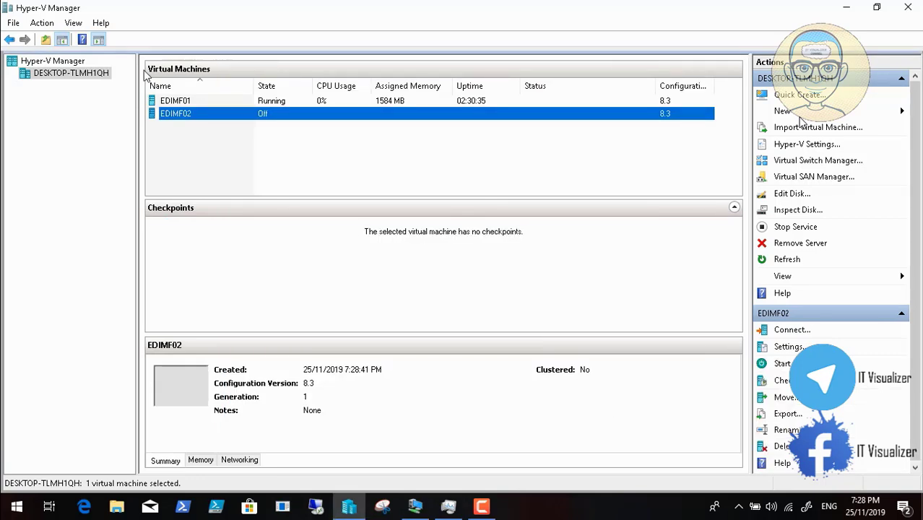
right_click(179, 115)
left_click(220, 139)
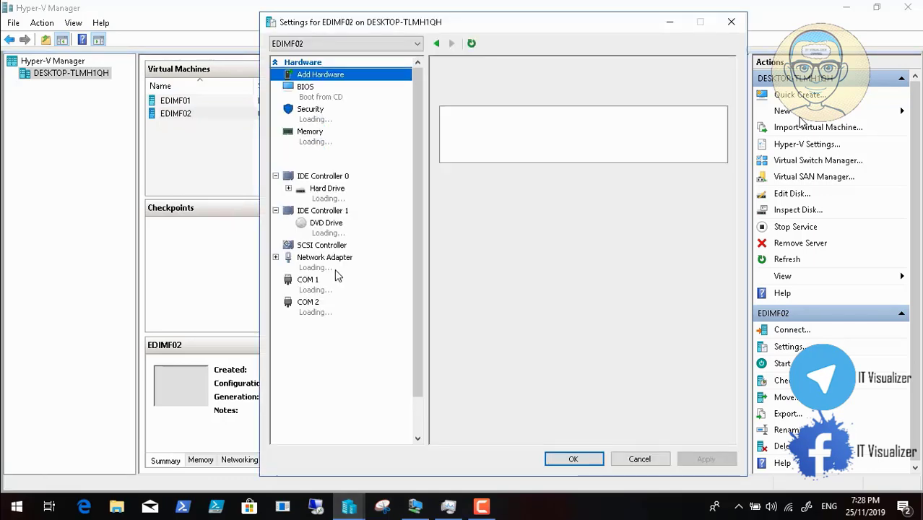
- Enable Guest services and add a second network adapter on DCInternalSwitch, then apply and close
left_click(331, 382)
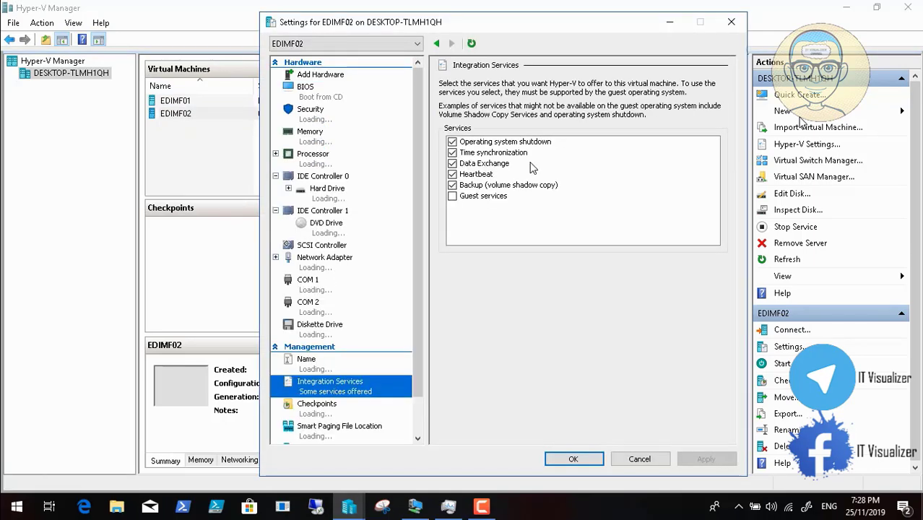
left_click(452, 195)
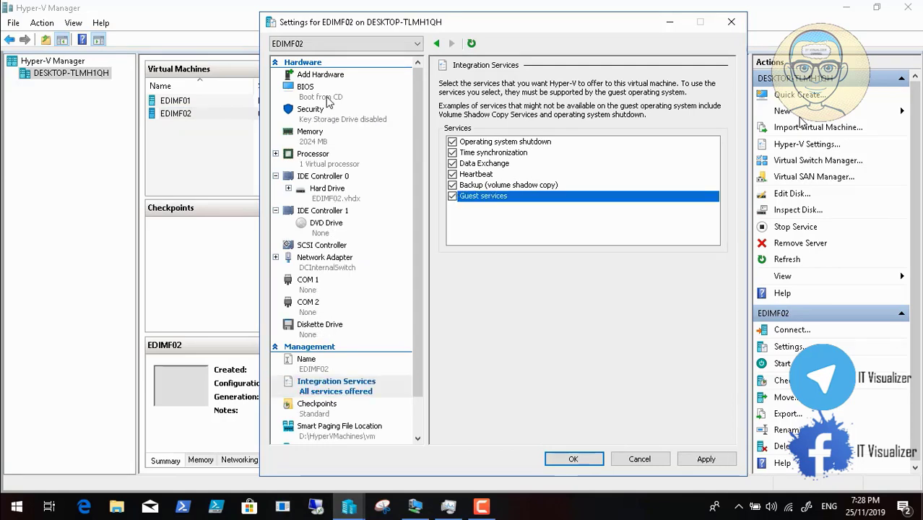
left_click(310, 75)
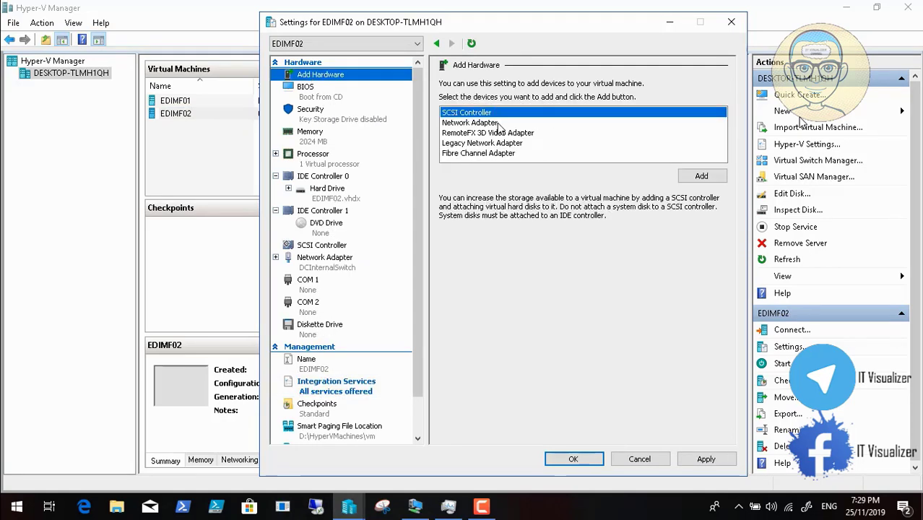
left_click(499, 123)
left_click(704, 177)
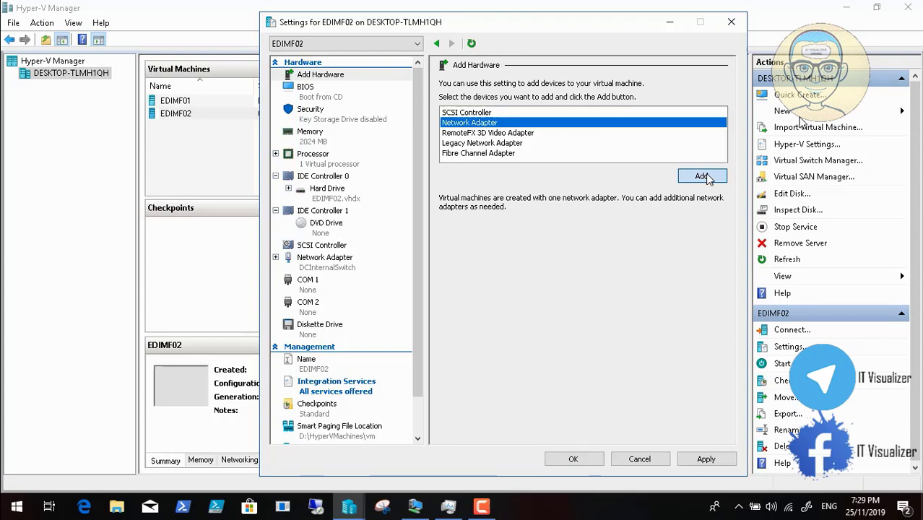
left_click(536, 110)
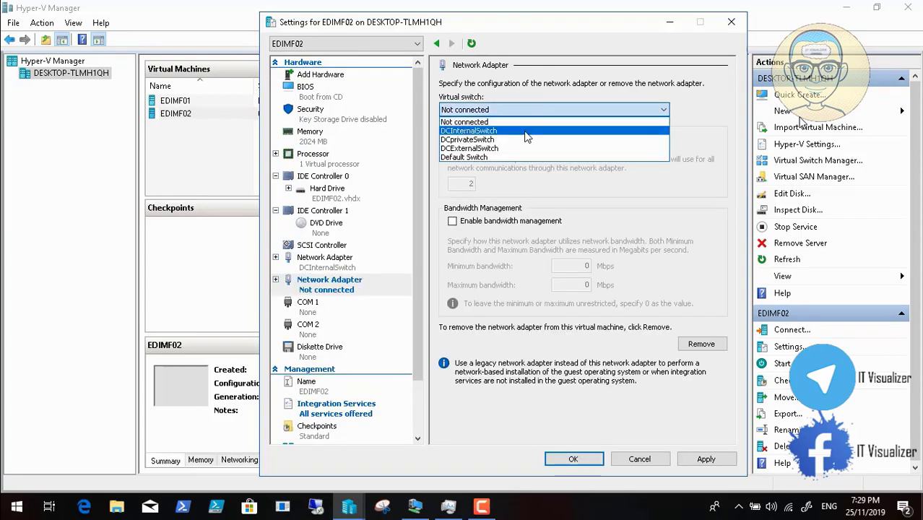
left_click(527, 131)
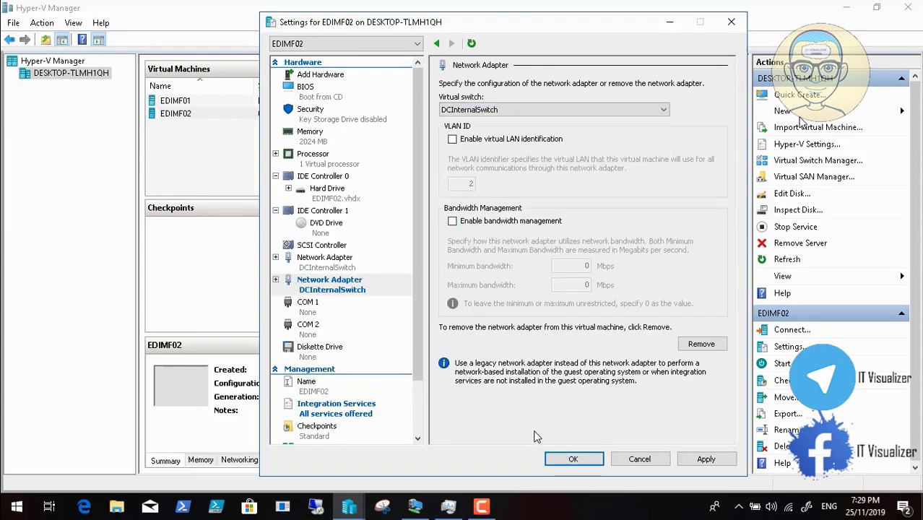
left_click(700, 459)
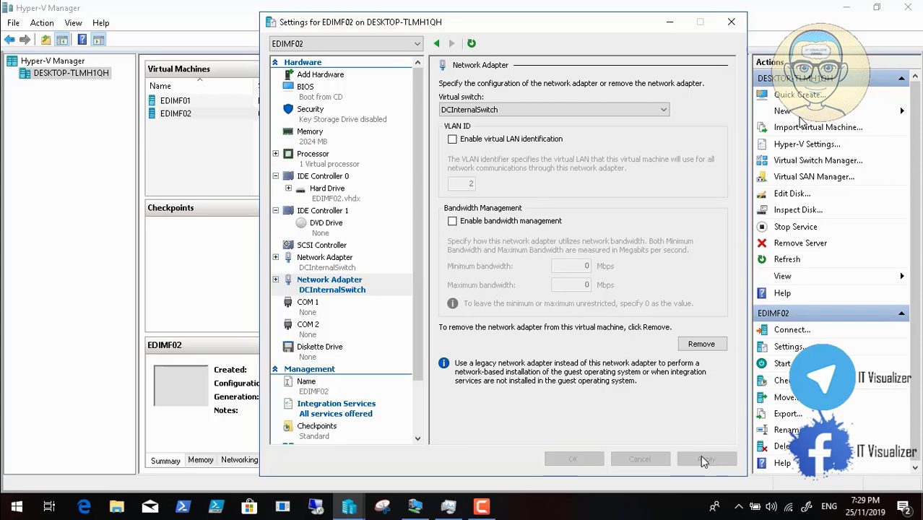
left_click(573, 459)
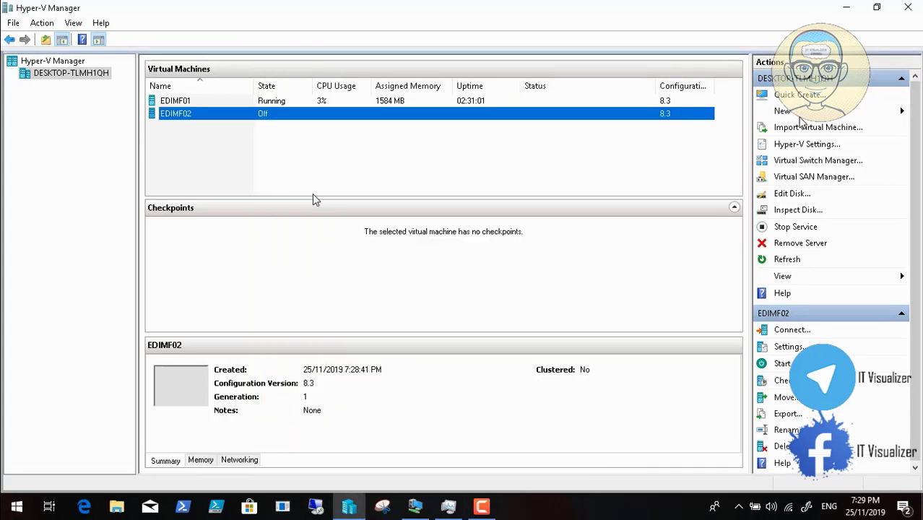
- Set EDIMF02's DVD drive to the SVR2019DC.ENUJUNE2019.iso image file and apply
right_click(200, 119)
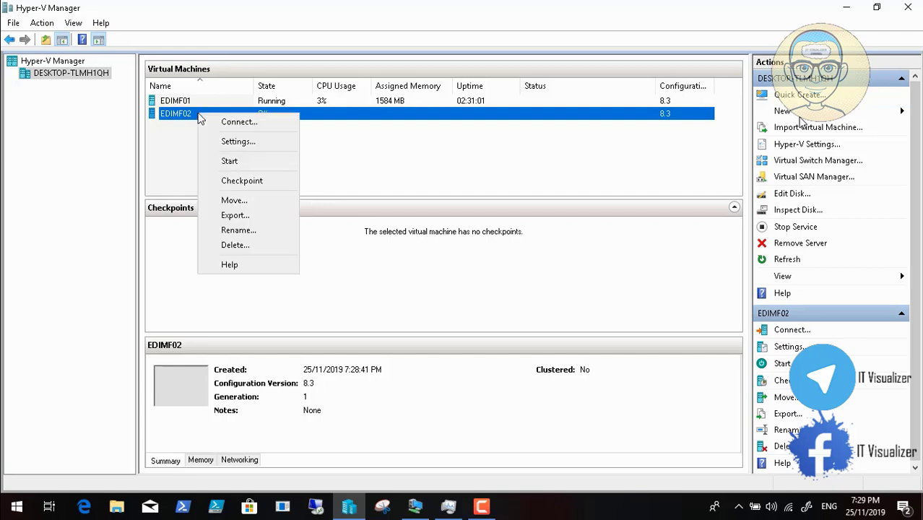
left_click(238, 142)
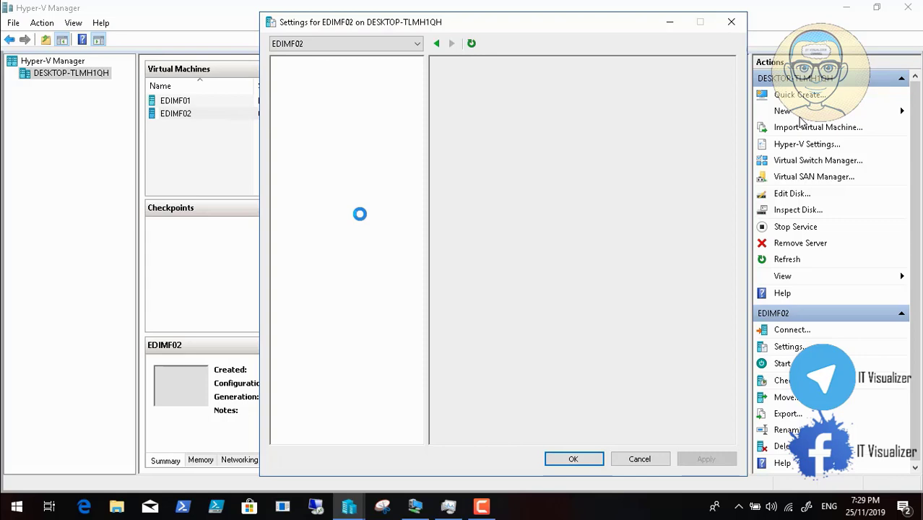
left_click(335, 228)
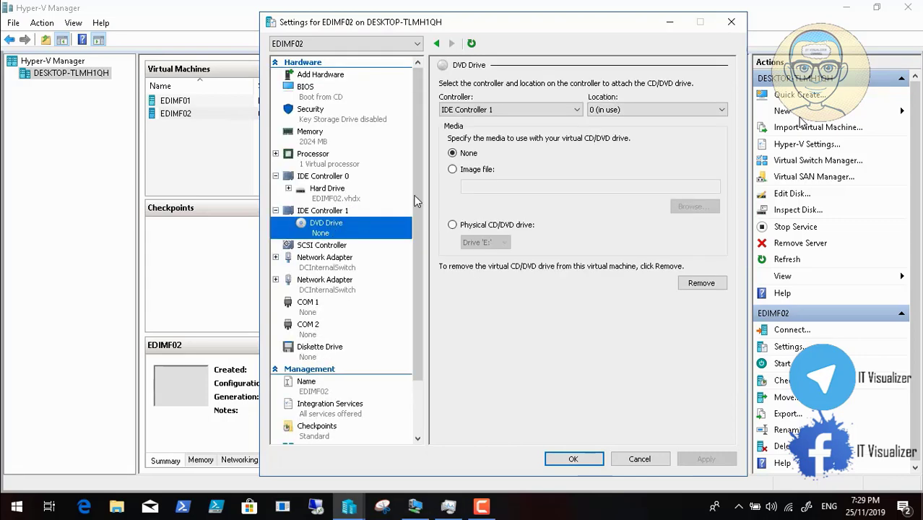
left_click(462, 170)
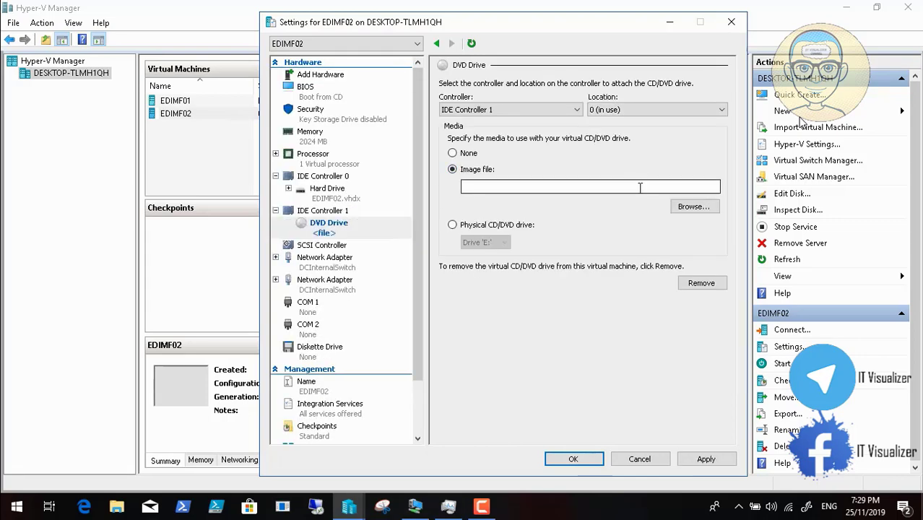
left_click(693, 206)
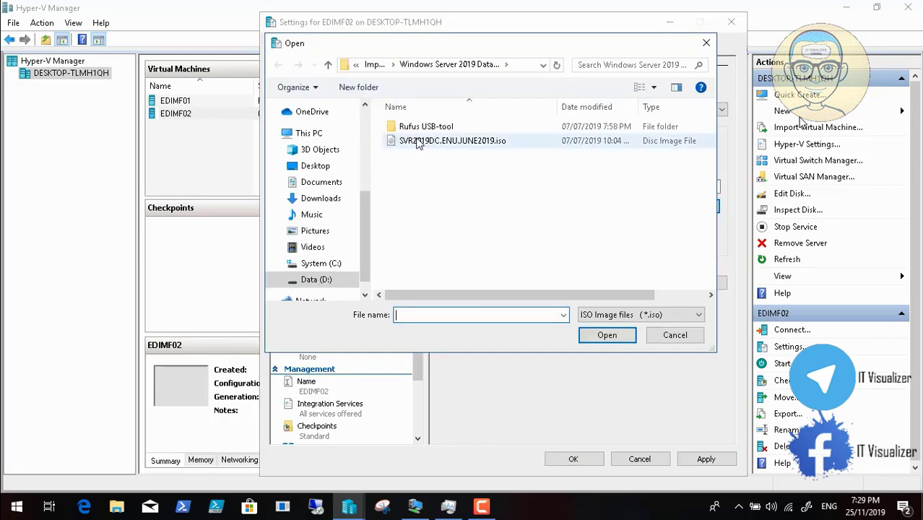
left_click(452, 141)
left_click(607, 336)
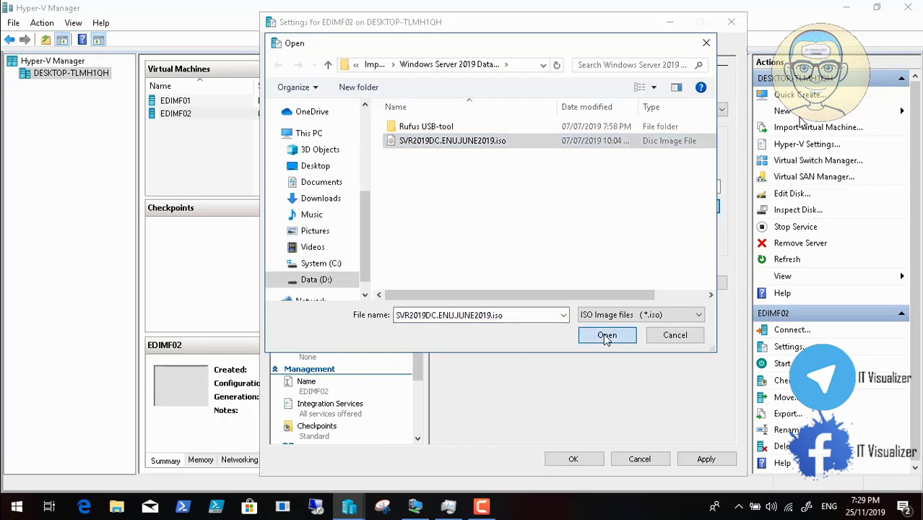
left_click(705, 459)
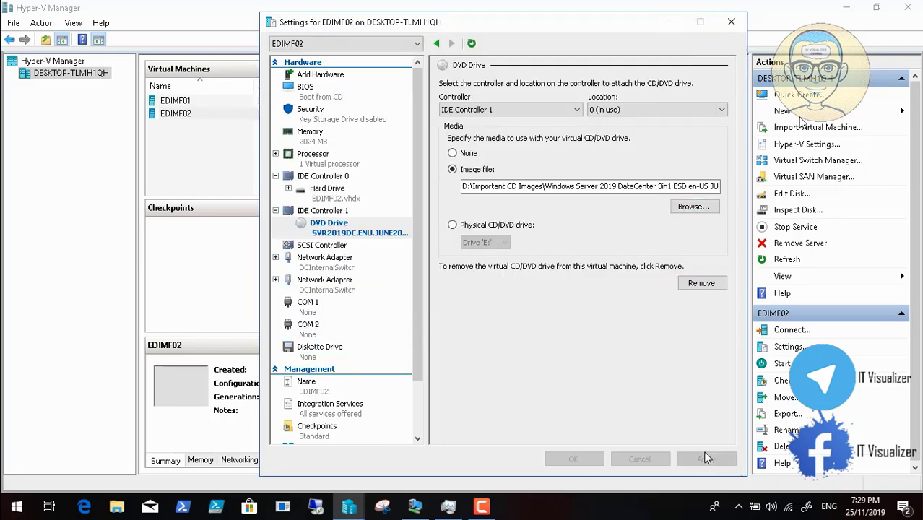
left_click(582, 459)
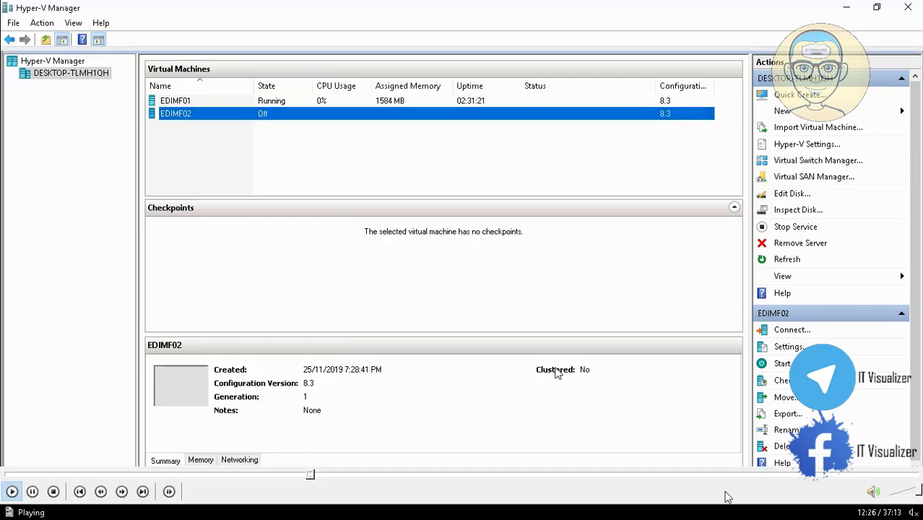
mouse_move(724, 495)
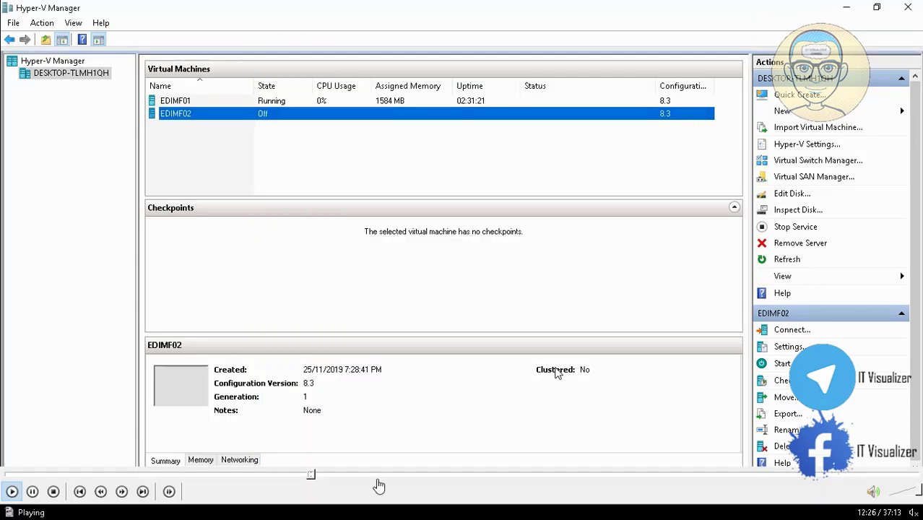
left_click(321, 475)
left_click(332, 475)
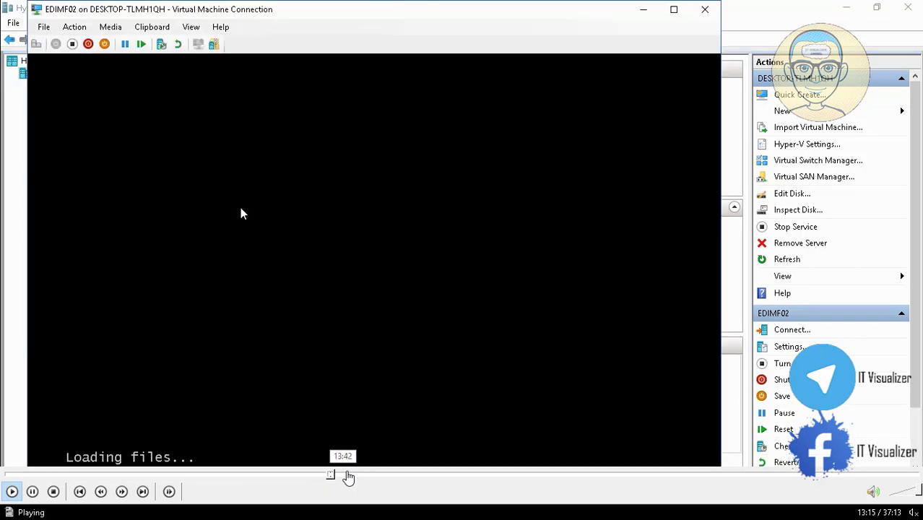
left_click(352, 474)
left_click(368, 475)
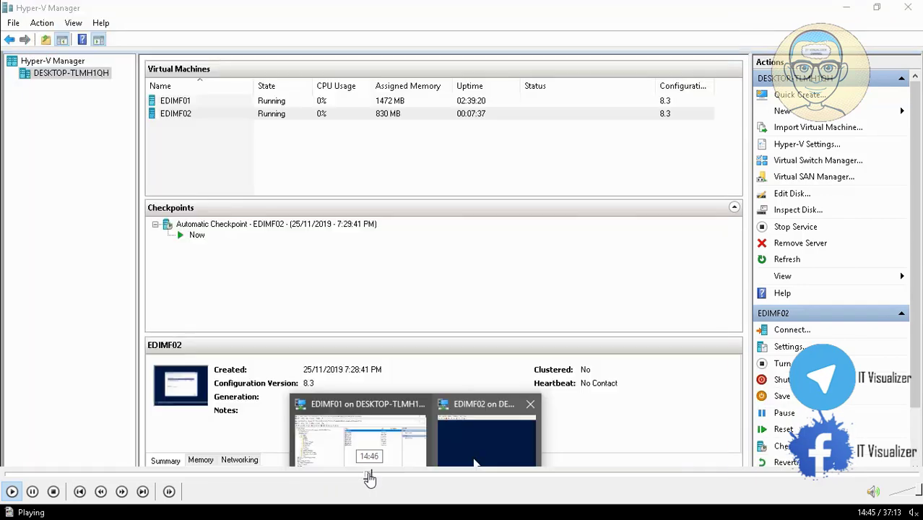
left_click(381, 474)
left_click(383, 475)
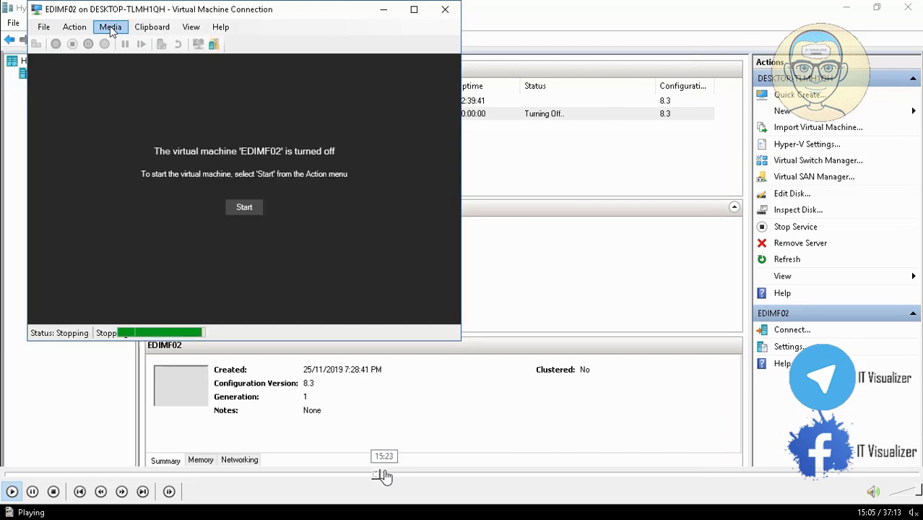
left_click(391, 475)
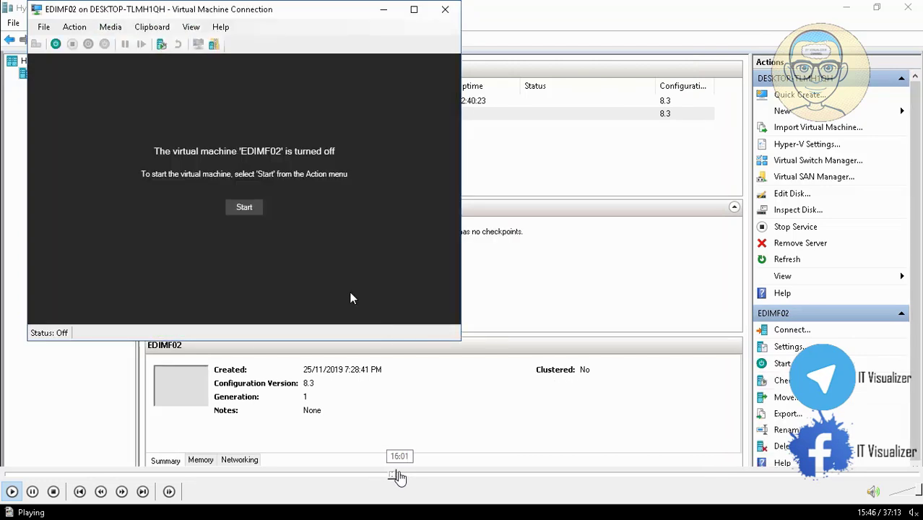
left_click(400, 475)
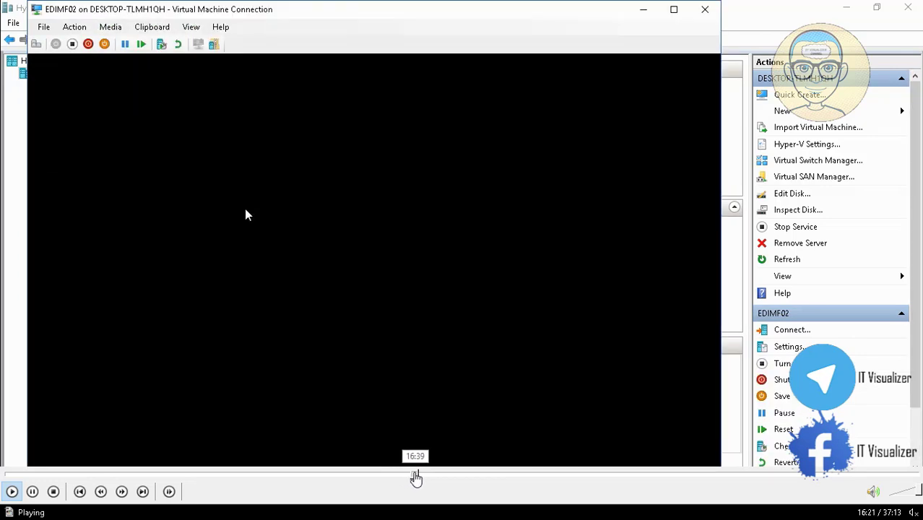
left_click(415, 475)
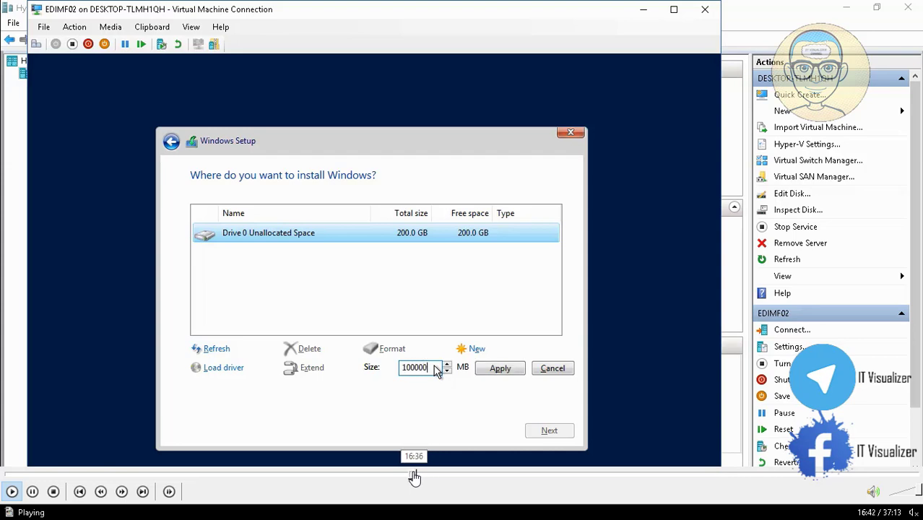
left_click(410, 475)
left_click(411, 475)
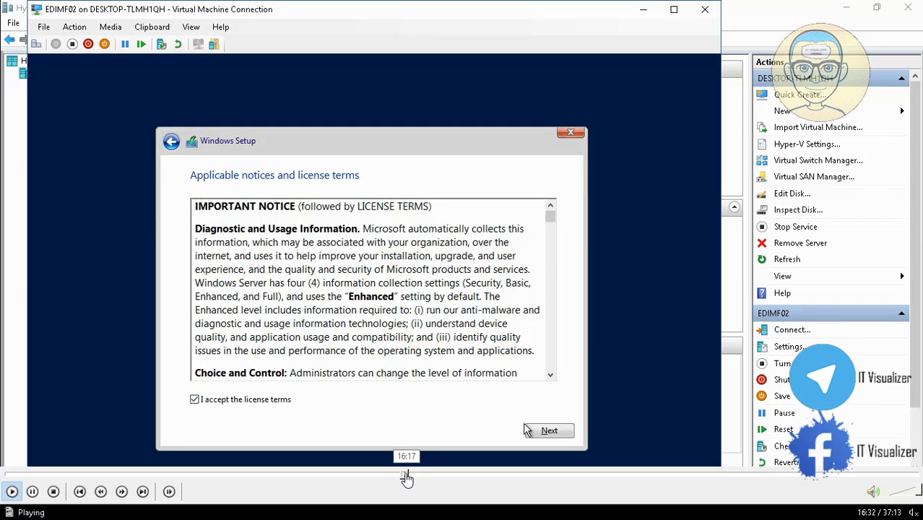
left_click(406, 476)
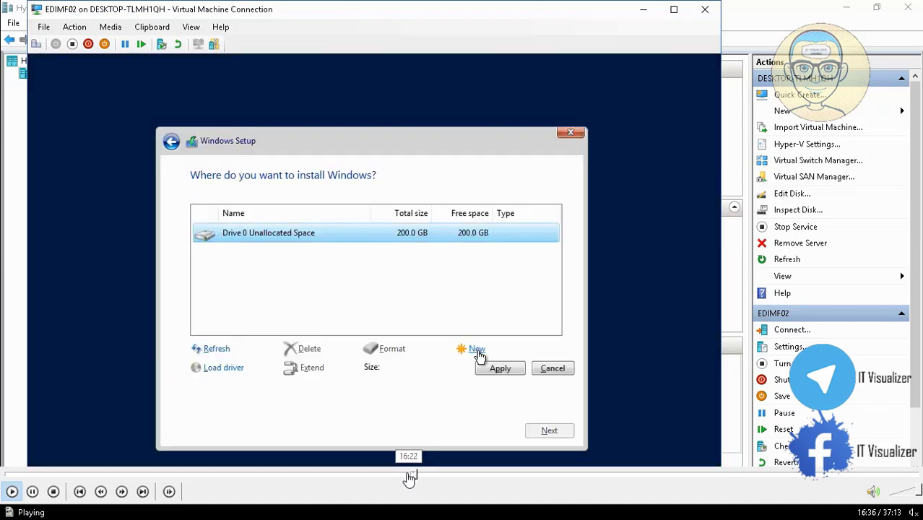
left_click(408, 477)
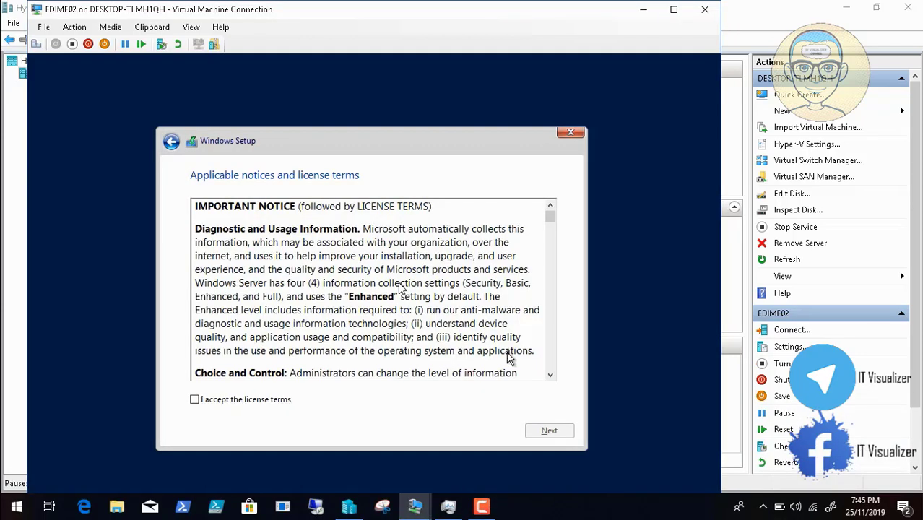
- Accept the license, choose Custom install, and create a 100000 MB partition on Drive 0
left_click(235, 399)
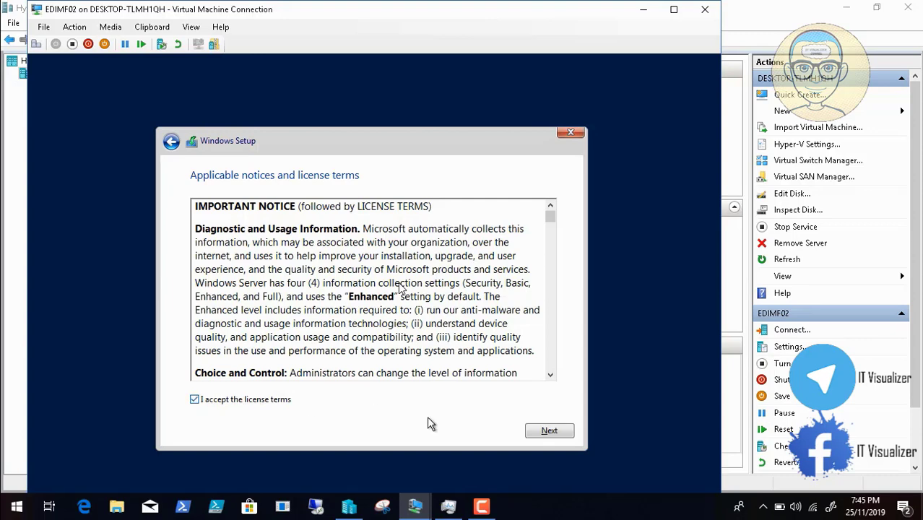
left_click(554, 431)
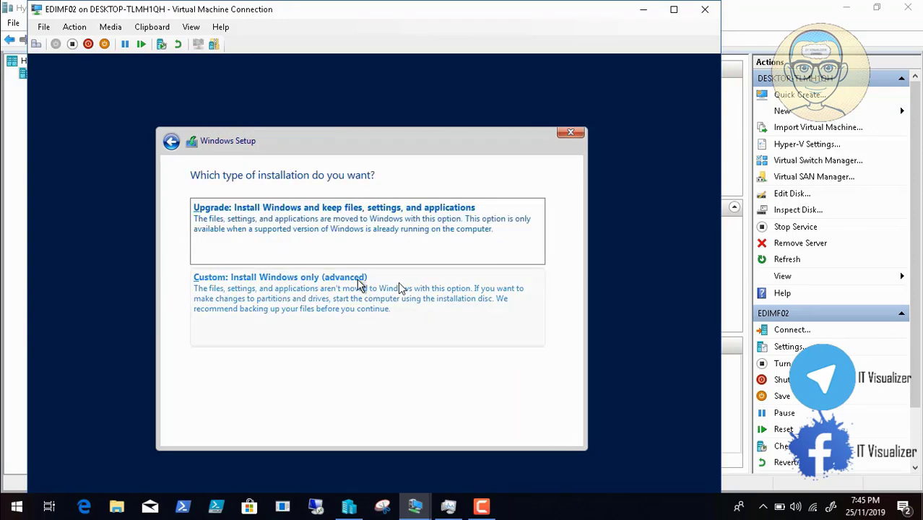
left_click(345, 294)
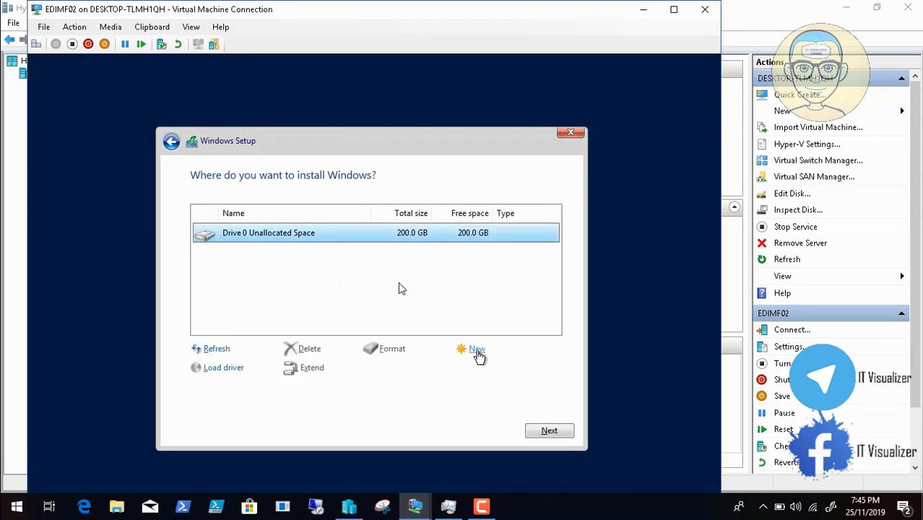
left_click(476, 350)
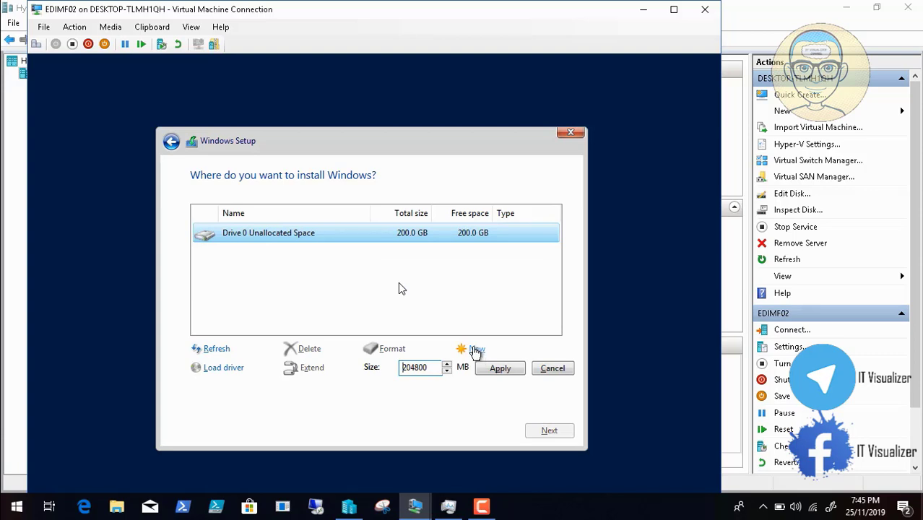
key("BackSpace")
key("BackSpace")
key("BackSpace")
key("BackSpace")
key("BackSpace")
key("BackSpace")
type("100000")
left_click(497, 371)
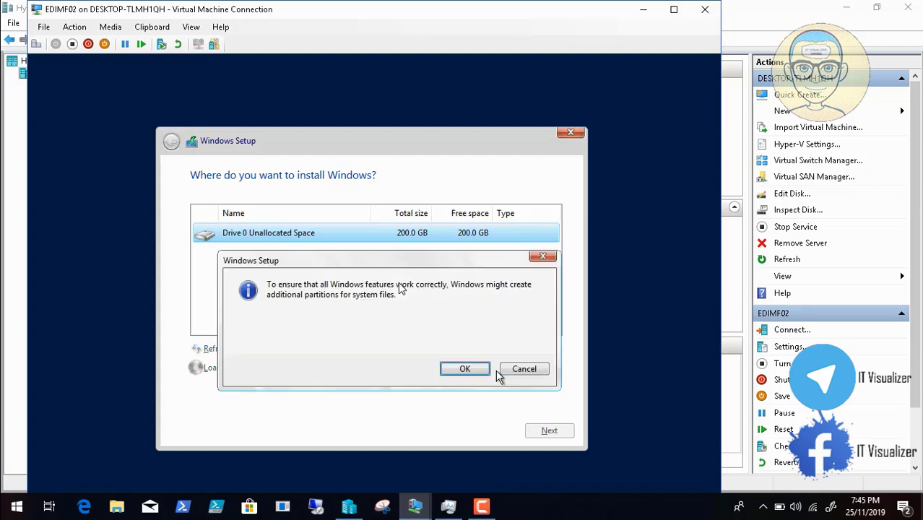
left_click(468, 369)
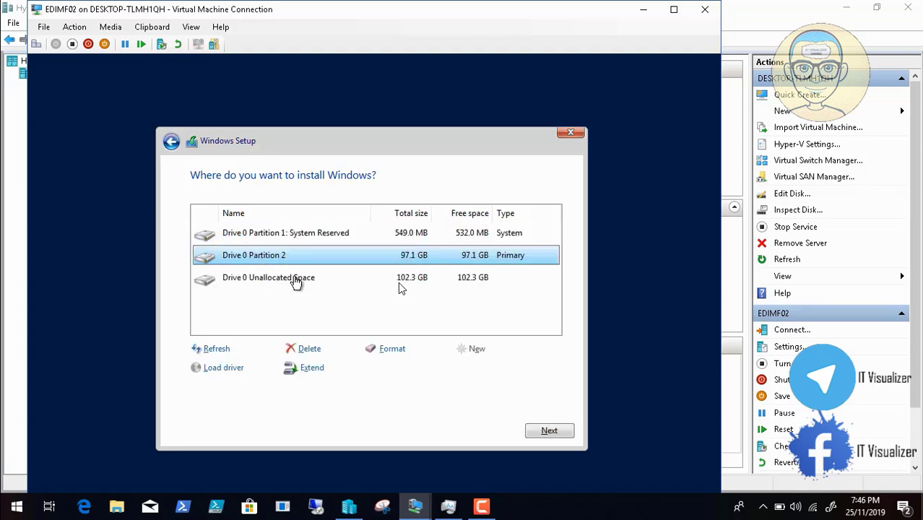
- Partition the remaining space, format Partition 3, and install Windows on Partition 2
left_click(296, 282)
left_click(473, 348)
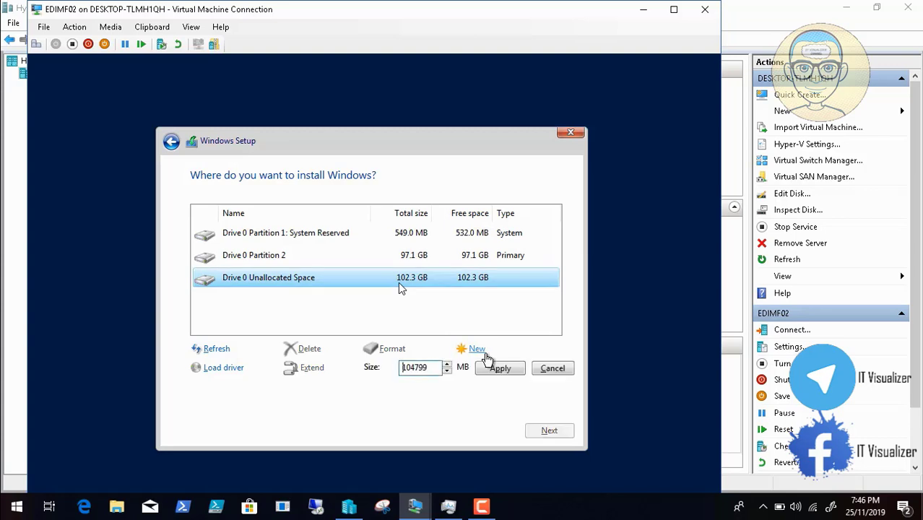
left_click(495, 374)
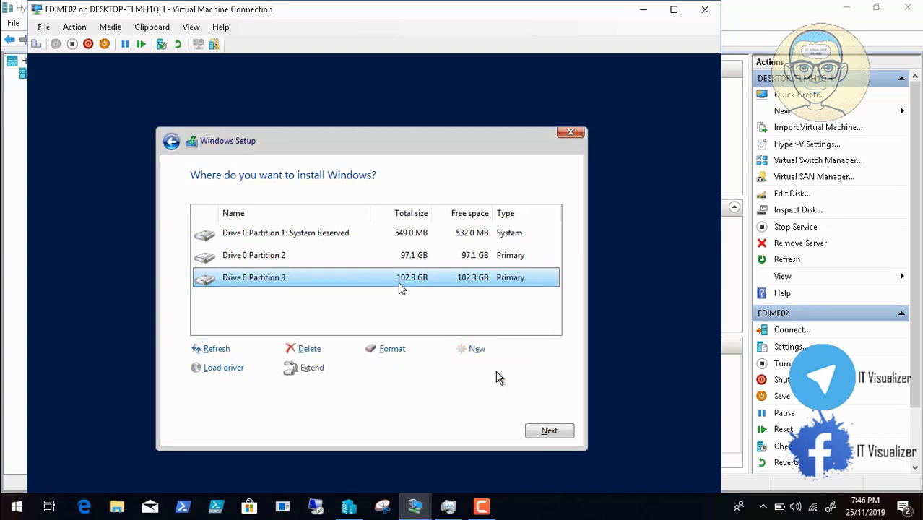
left_click(402, 354)
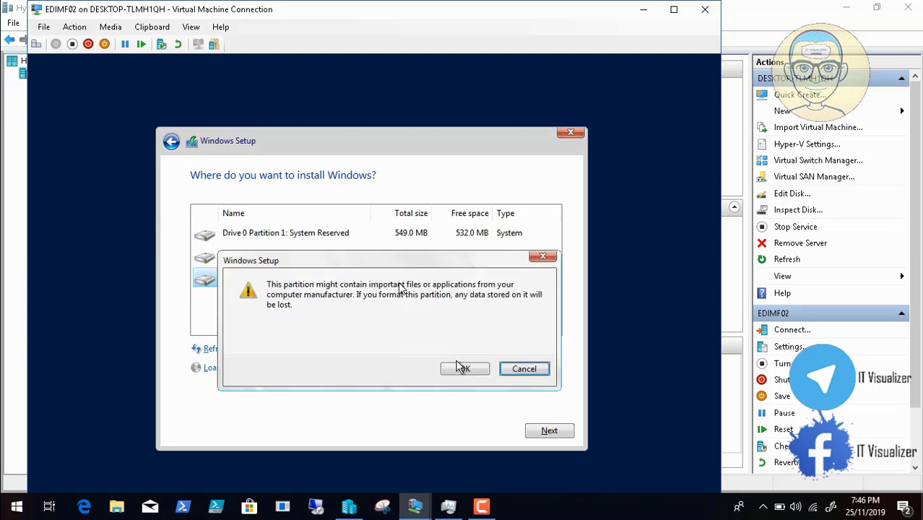
left_click(463, 369)
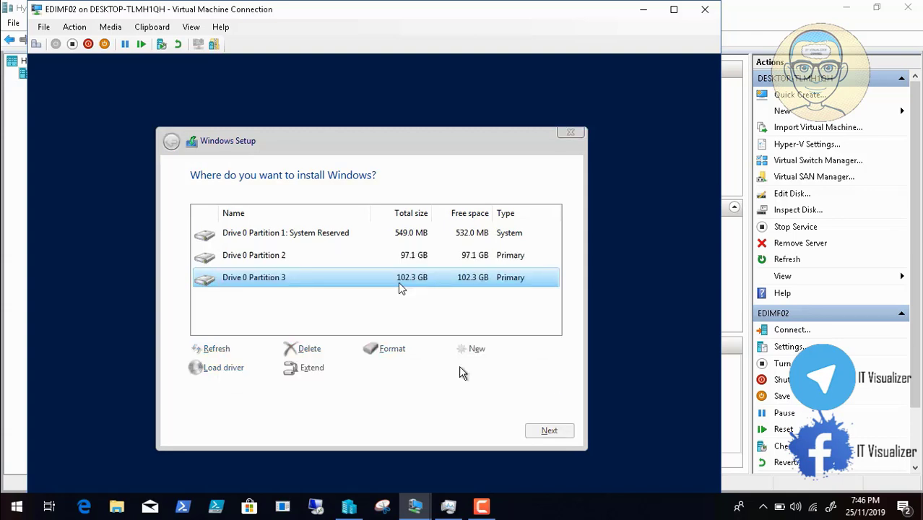
left_click(310, 256)
left_click(564, 434)
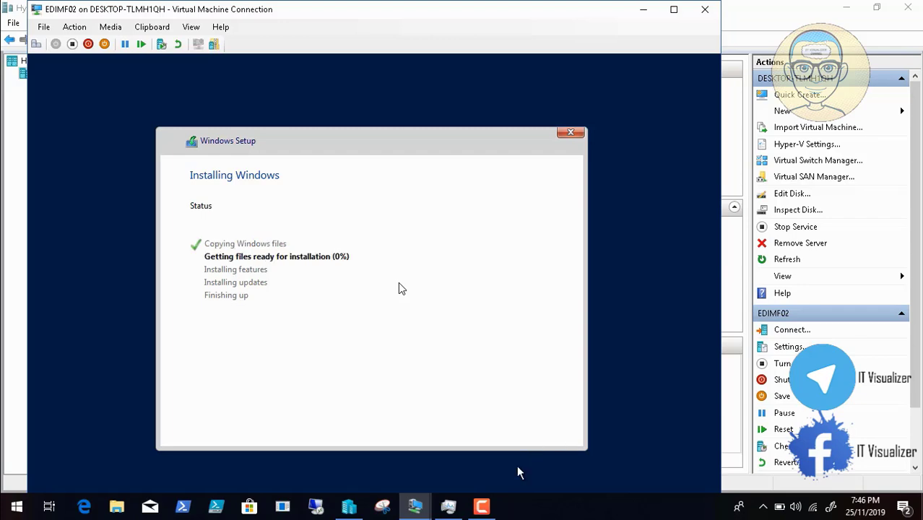
- Skip the product key, set the Administrator password, and dismiss the display configuration prompt
left_click(481, 507)
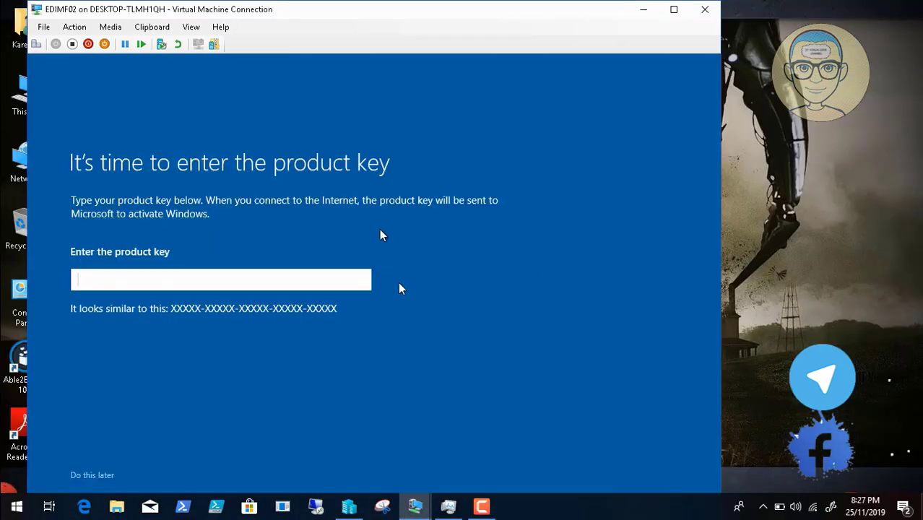
left_click(105, 476)
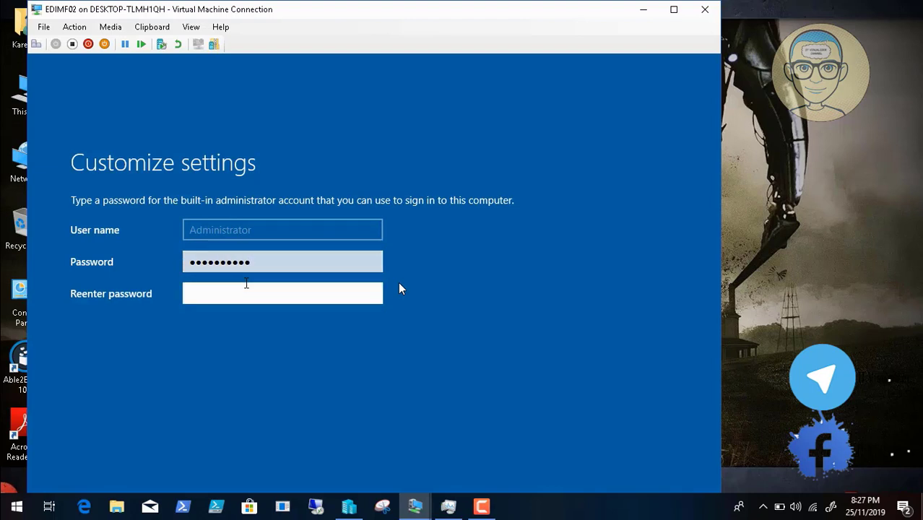
type("**********")
key("Return")
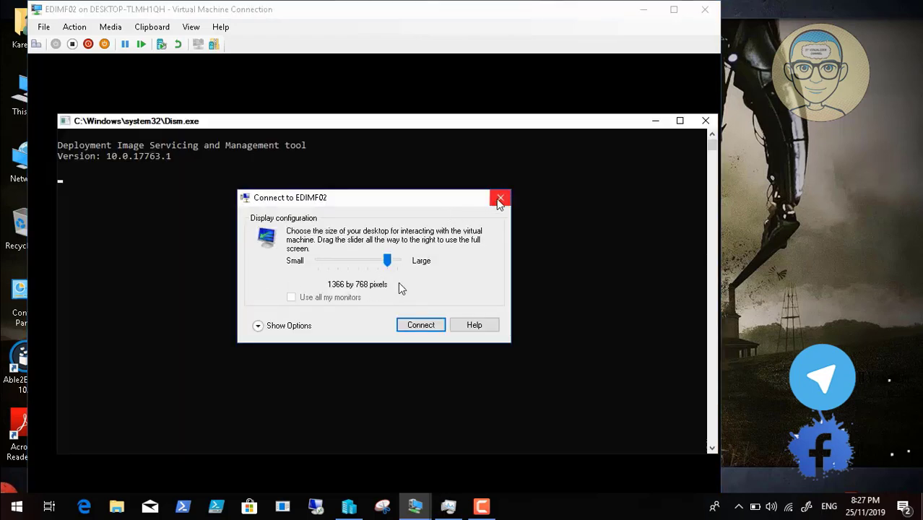
left_click(502, 200)
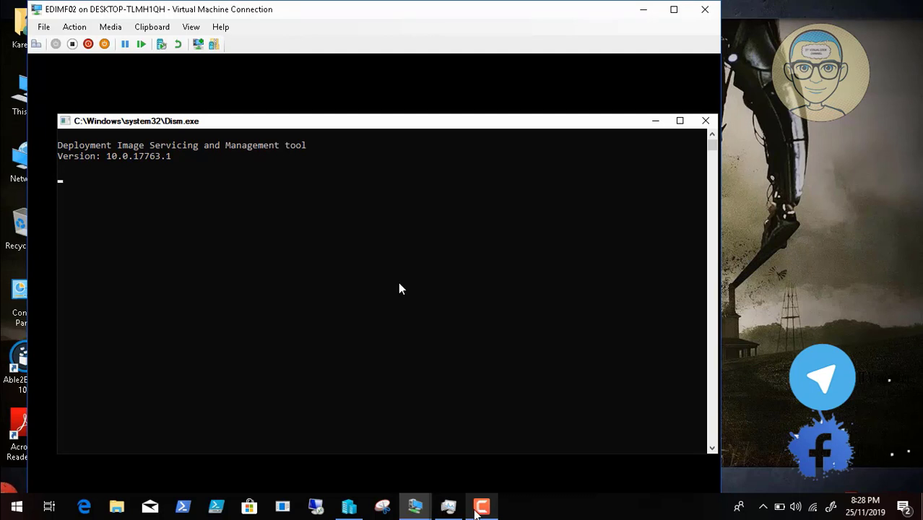
left_click(476, 512)
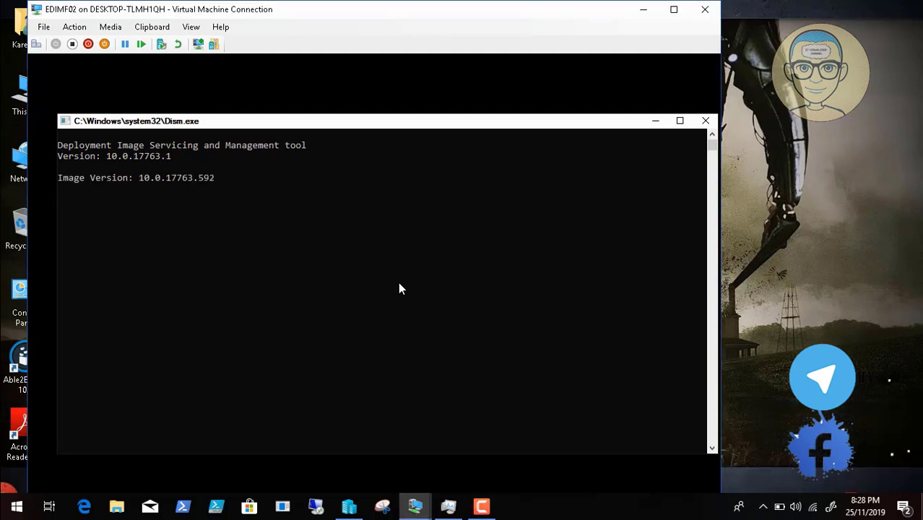
- Send Ctrl+Alt+Delete, switch to Full Screen Mode, and sign in with the Administrator password
left_click(484, 509)
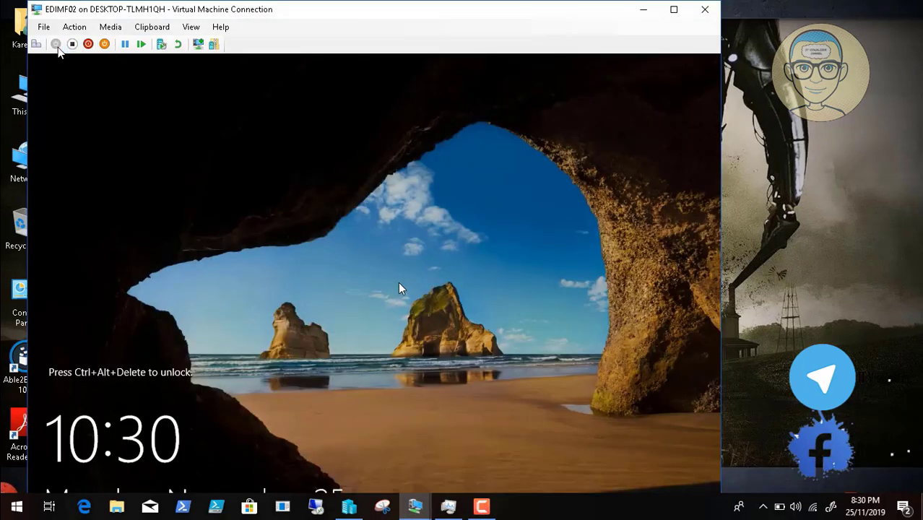
left_click(37, 44)
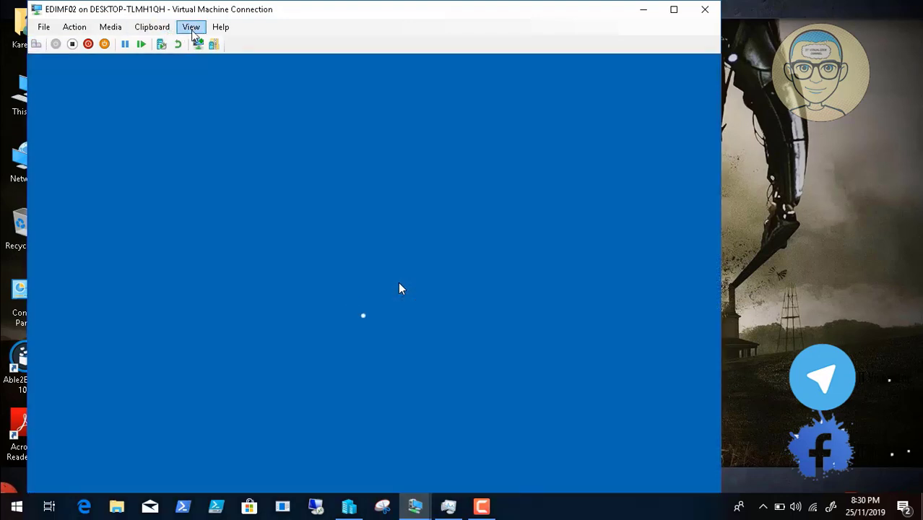
left_click(191, 27)
left_click(231, 42)
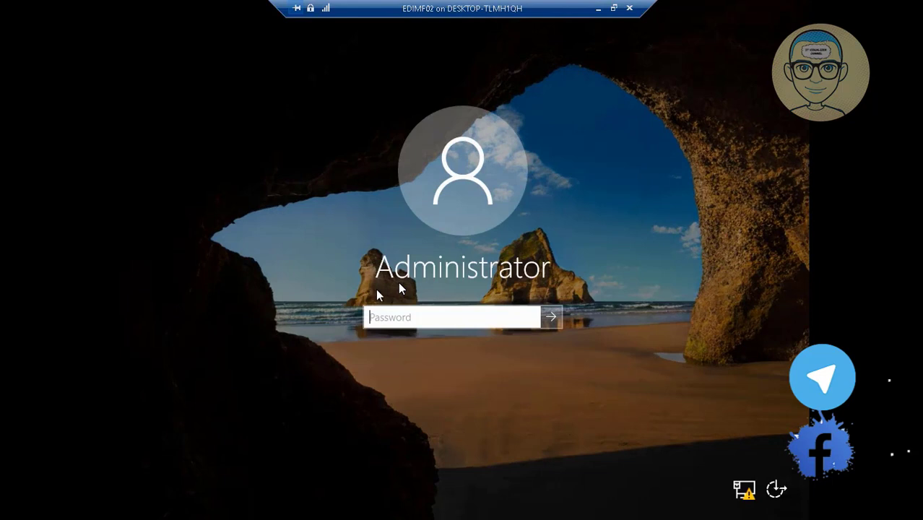
type("•••")
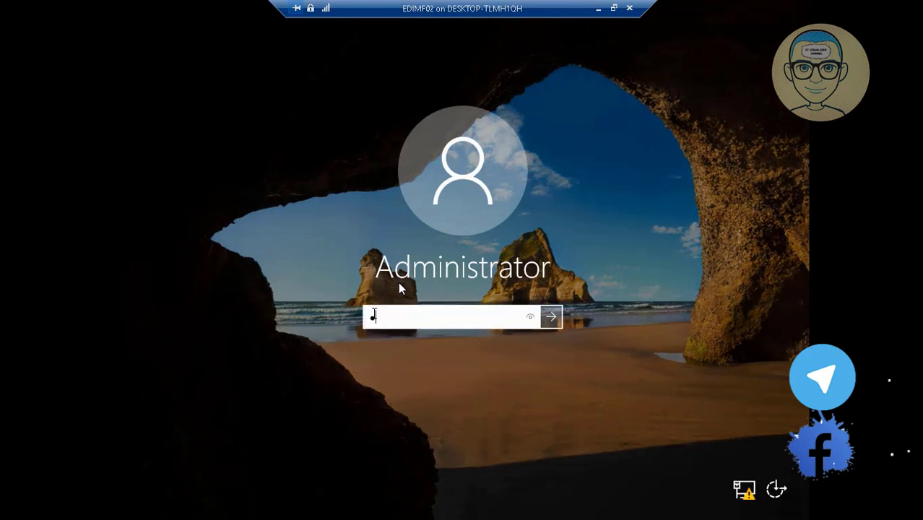
type("•••••••")
key("Return")
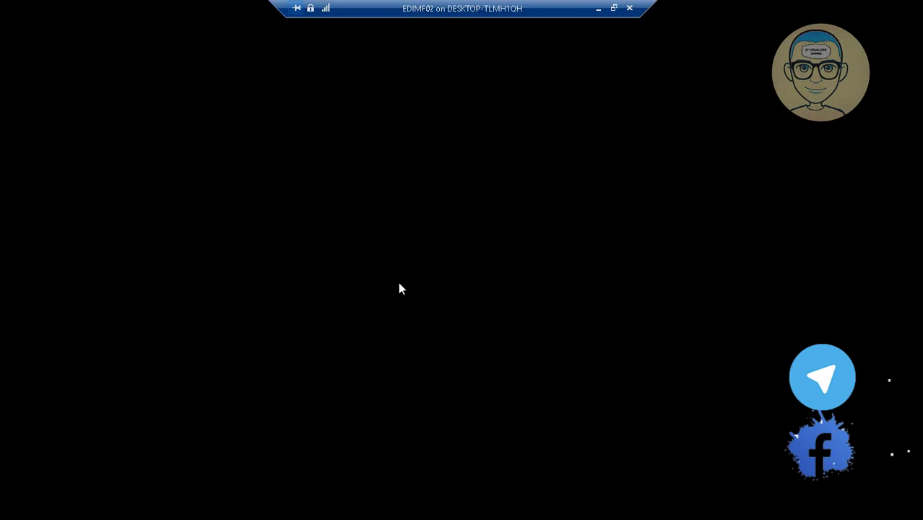
- Minimize the session and reopen the EDIMF02 connection from its taskbar preview
left_click(597, 10)
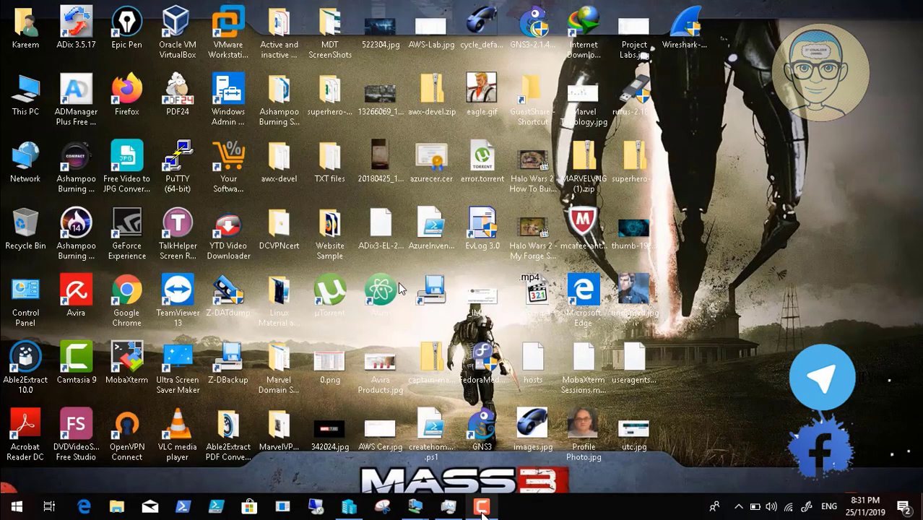
left_click(482, 512)
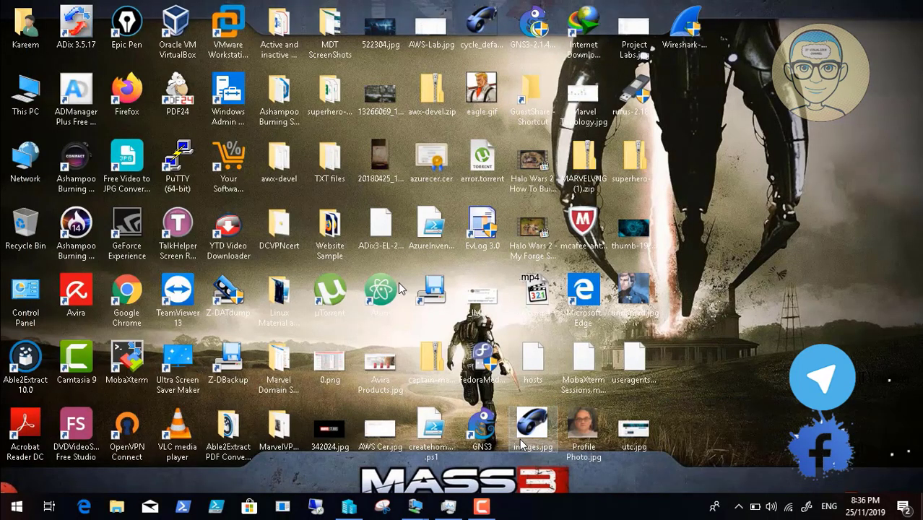
mouse_move(415, 506)
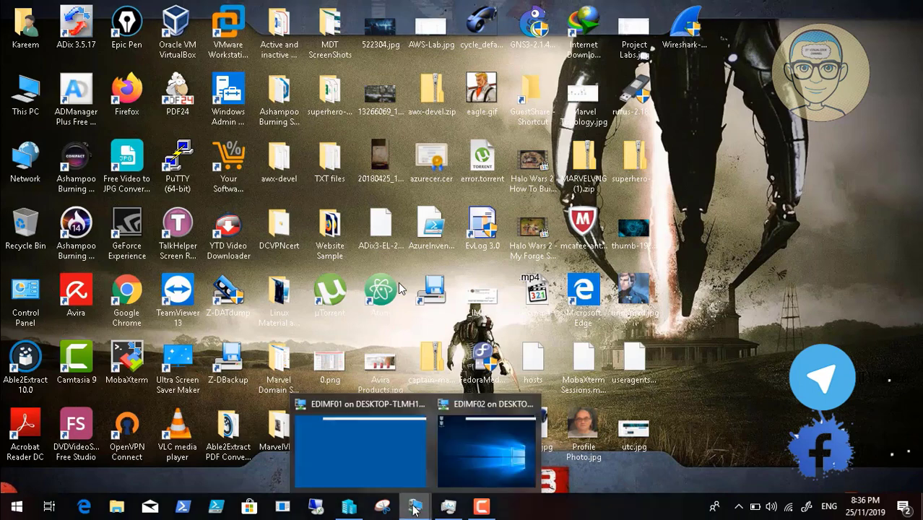
left_click(473, 466)
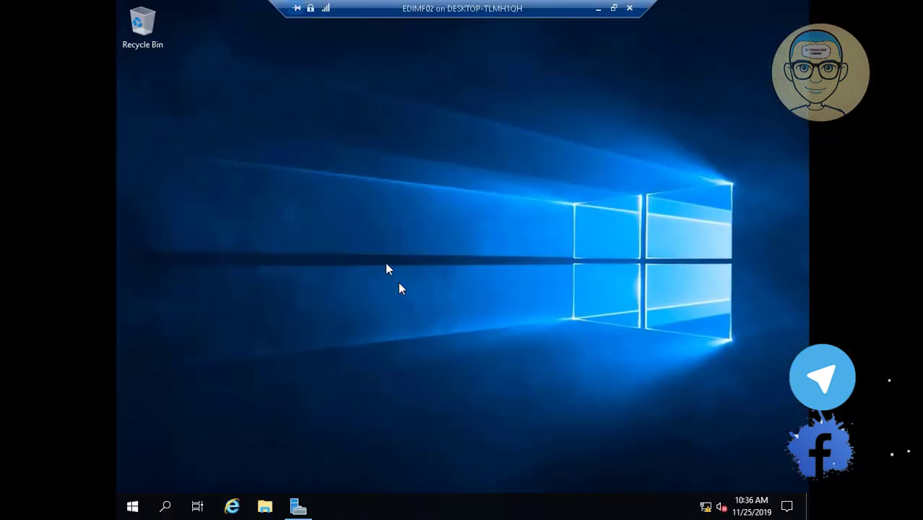
- From the desktop menu, set the display resolution to 1366 × 768, keep it, and close Settings
right_click(362, 232)
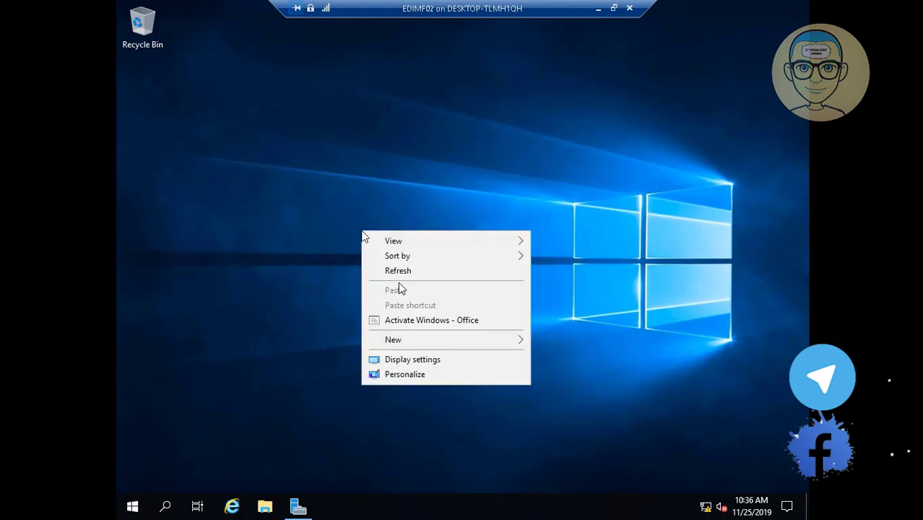
left_click(412, 375)
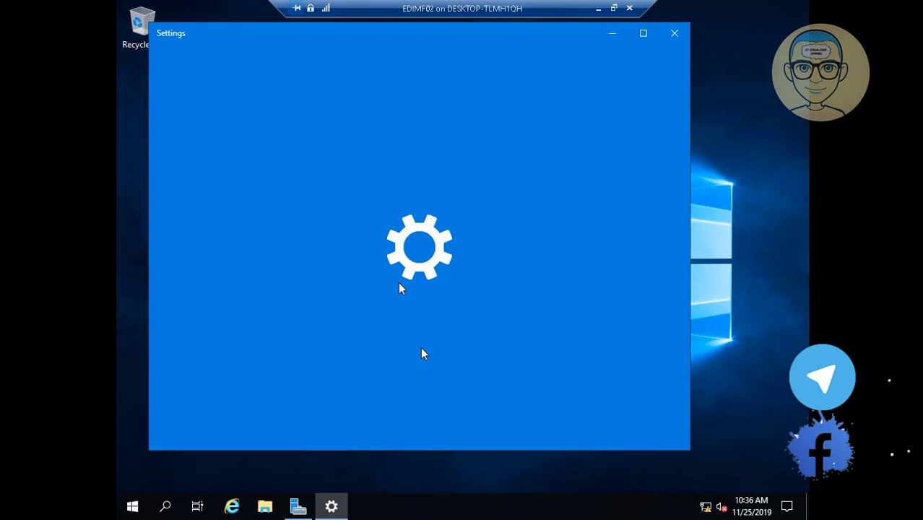
mouse_move(432, 512)
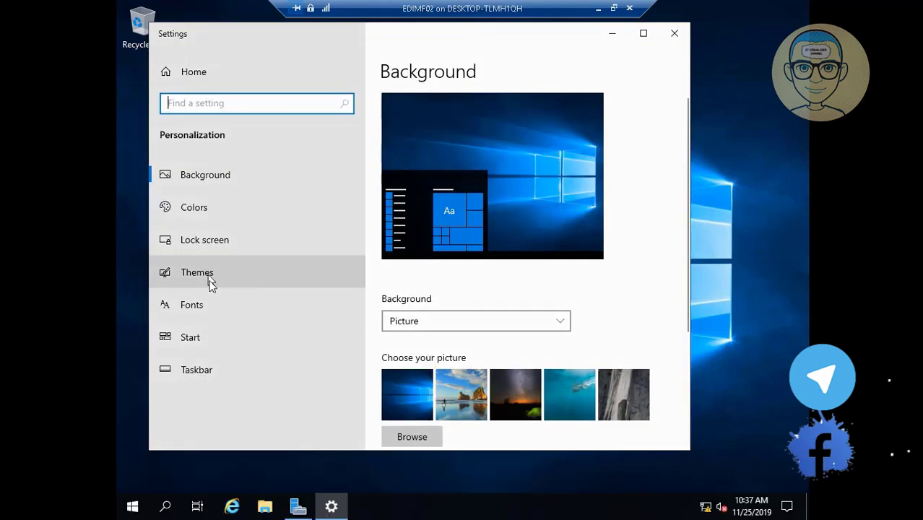
mouse_move(142, 513)
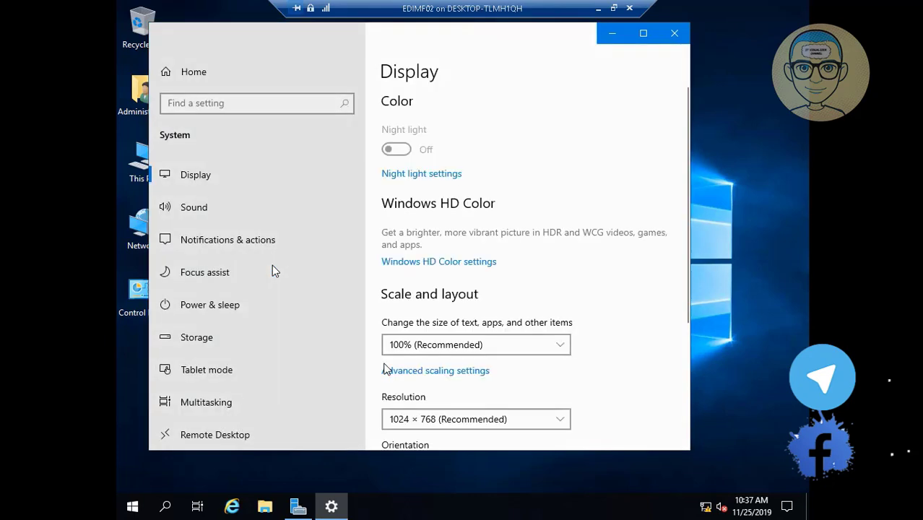
left_click(557, 419)
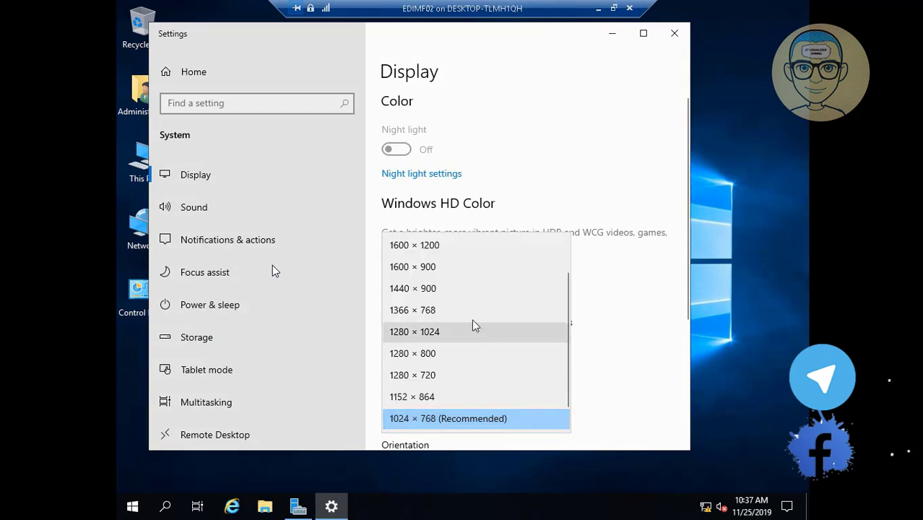
left_click(465, 317)
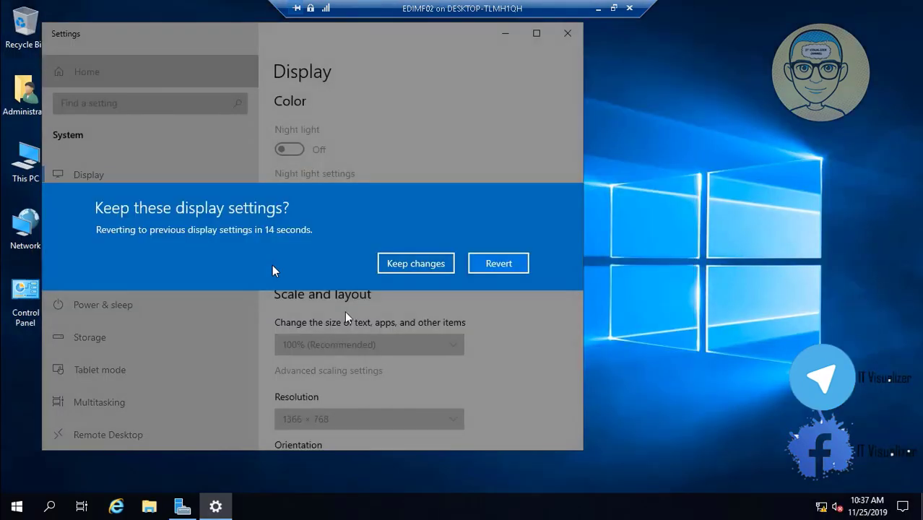
left_click(411, 264)
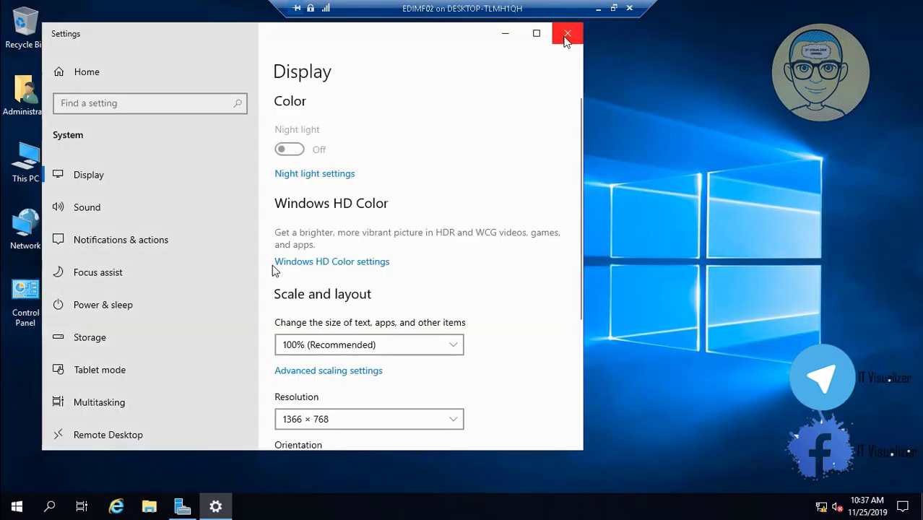
left_click(567, 37)
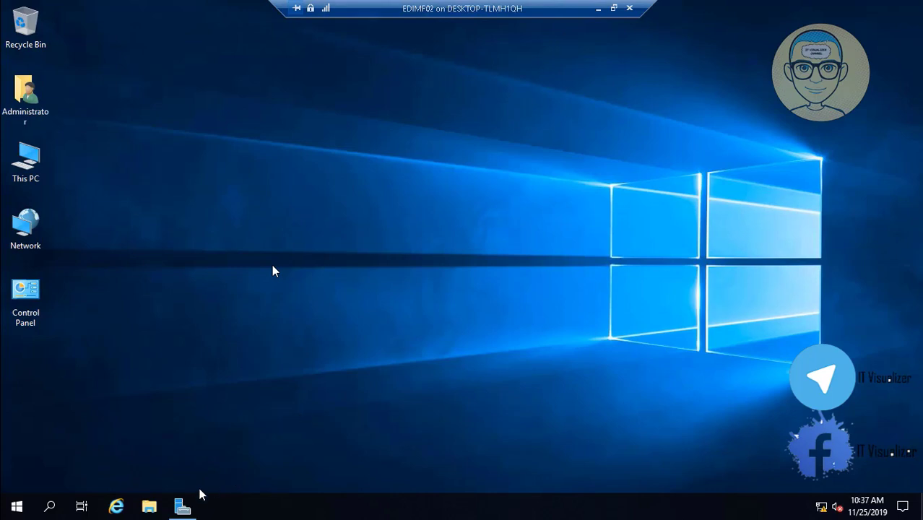
- Rename the computer to EDIMF02 from Server Manager's Local Server properties
left_click(180, 507)
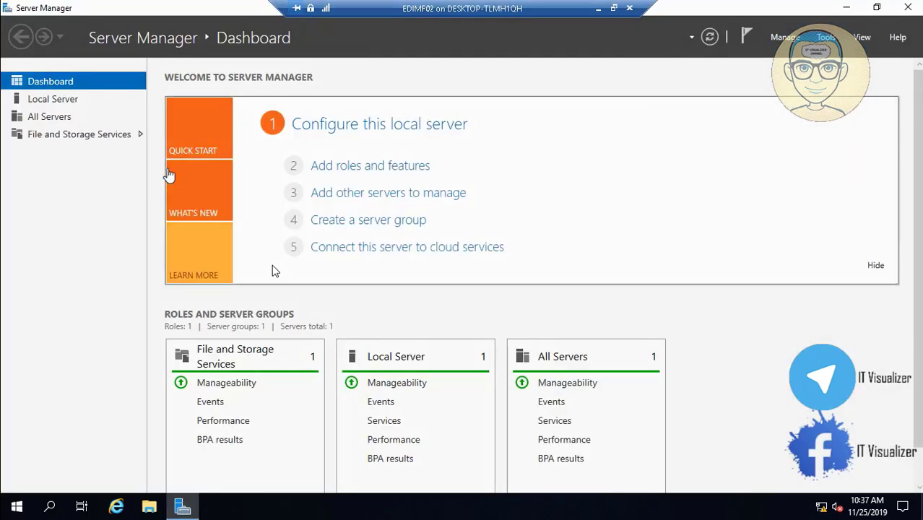
left_click(68, 105)
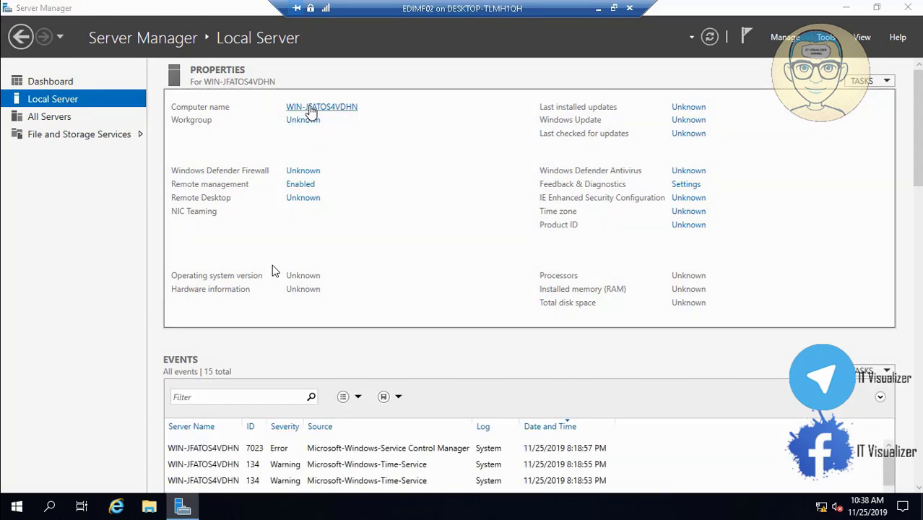
left_click(311, 110)
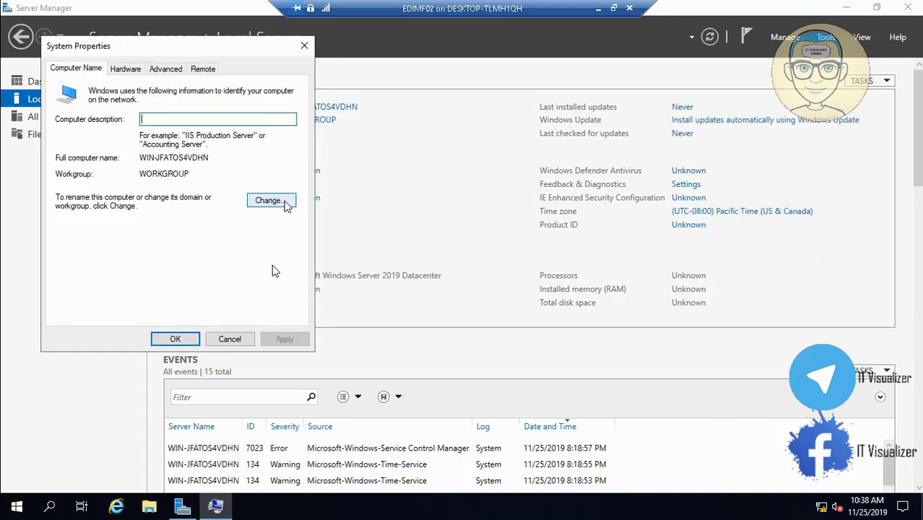
left_click(289, 200)
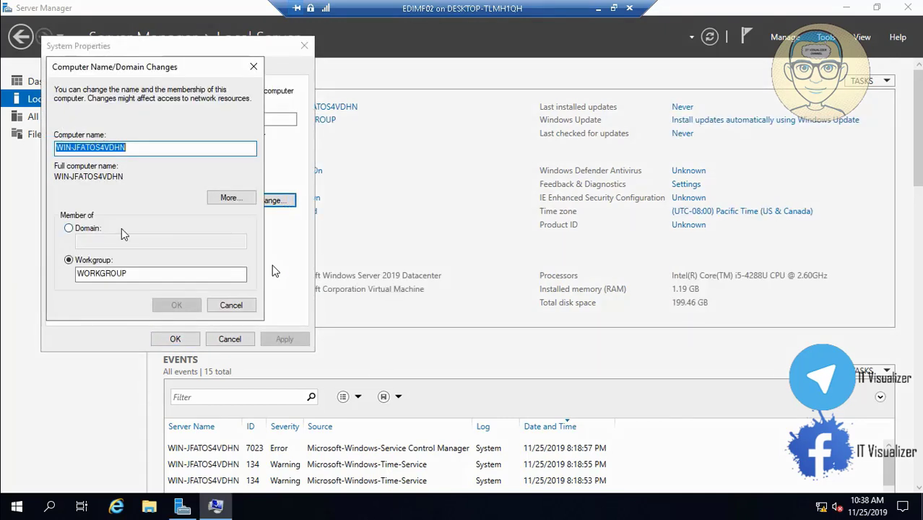
key("BackSpace")
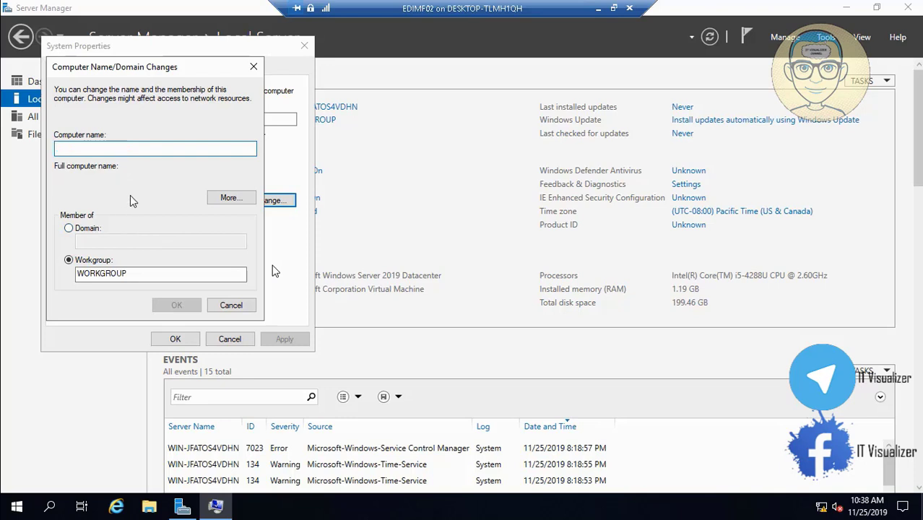
type("EDIMF02")
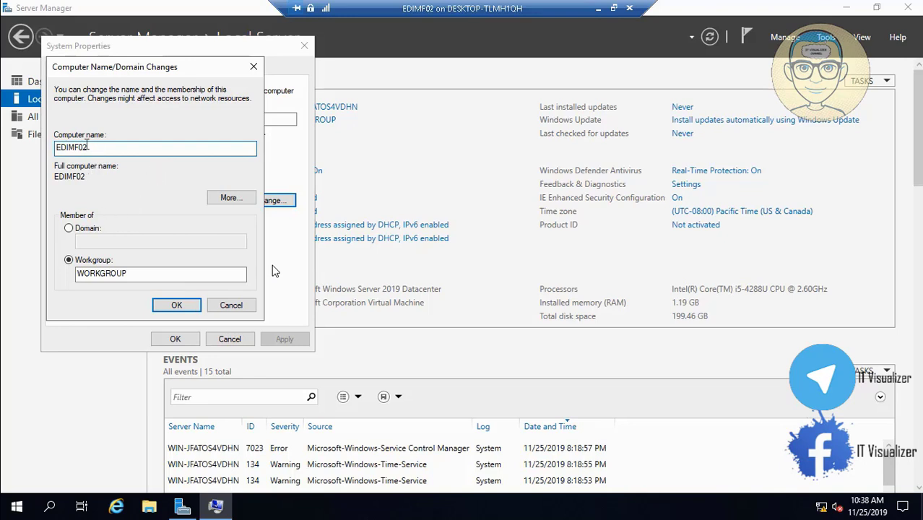
left_click_drag(100, 148, 50, 147)
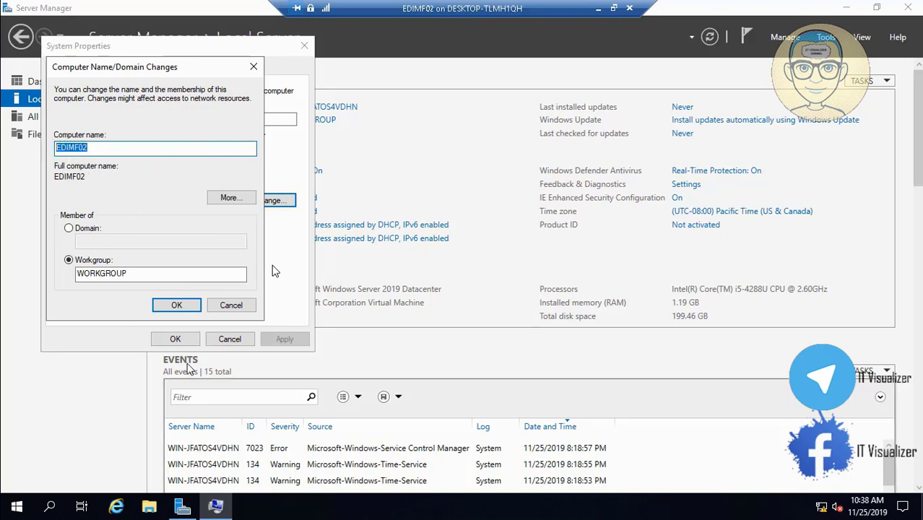
left_click(177, 306)
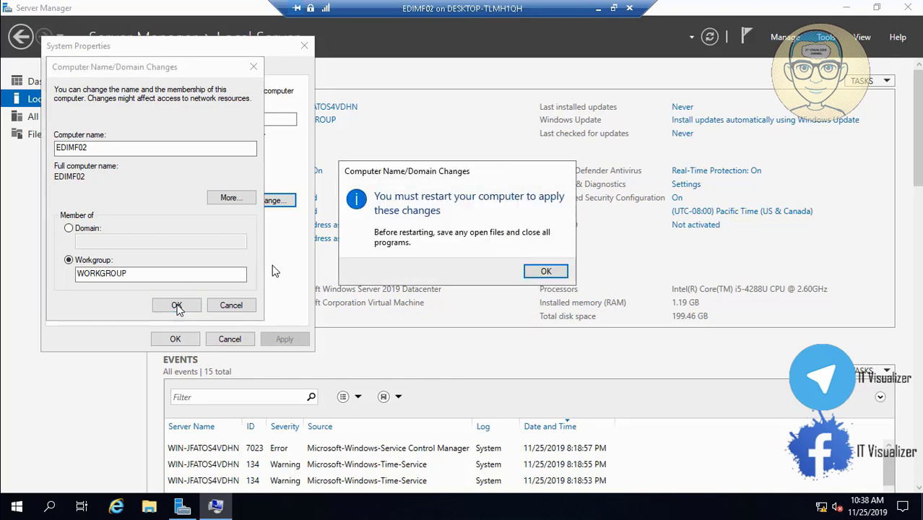
- Close System Properties and postpone the required restart until later
left_click(543, 272)
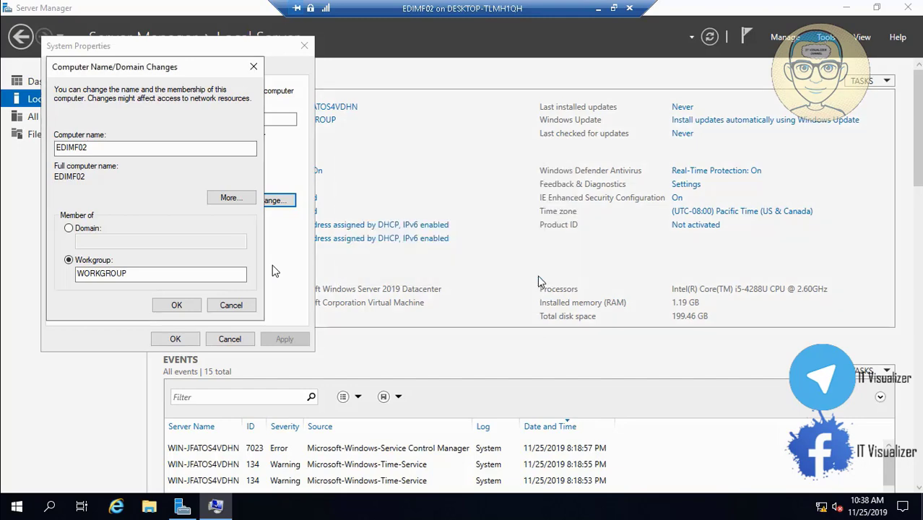
left_click(182, 340)
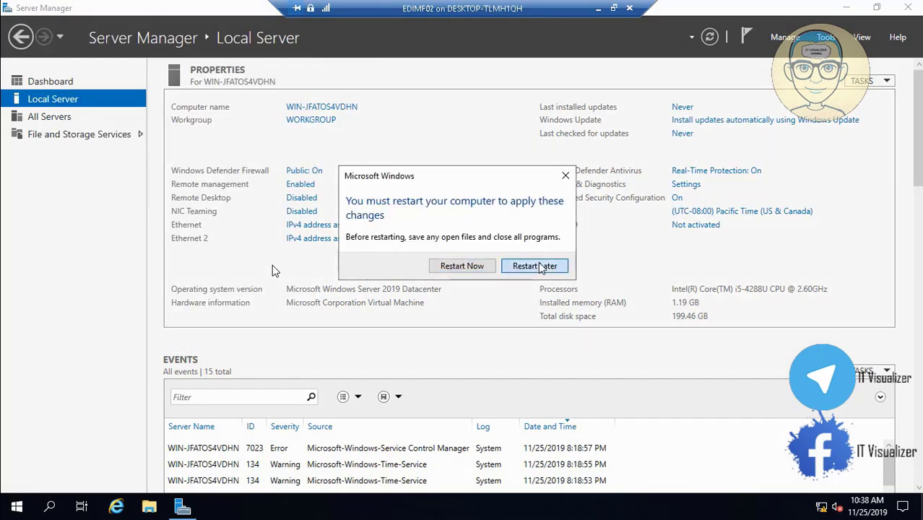
left_click(535, 266)
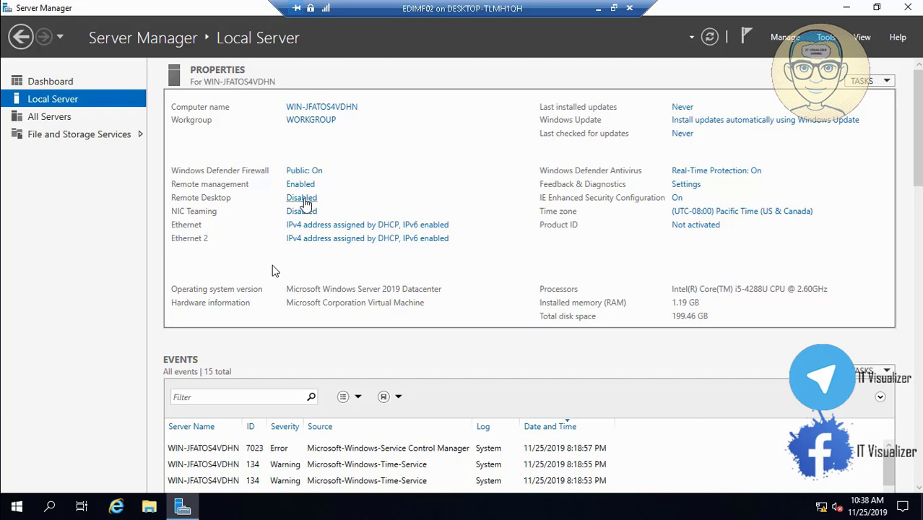
- Allow remote connections to this computer, accept the firewall warning, and apply the change
left_click(302, 197)
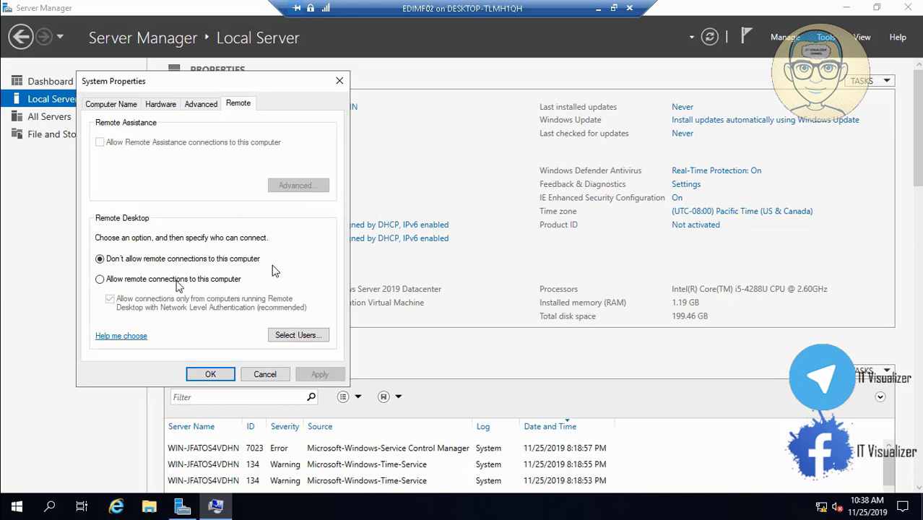
left_click(99, 279)
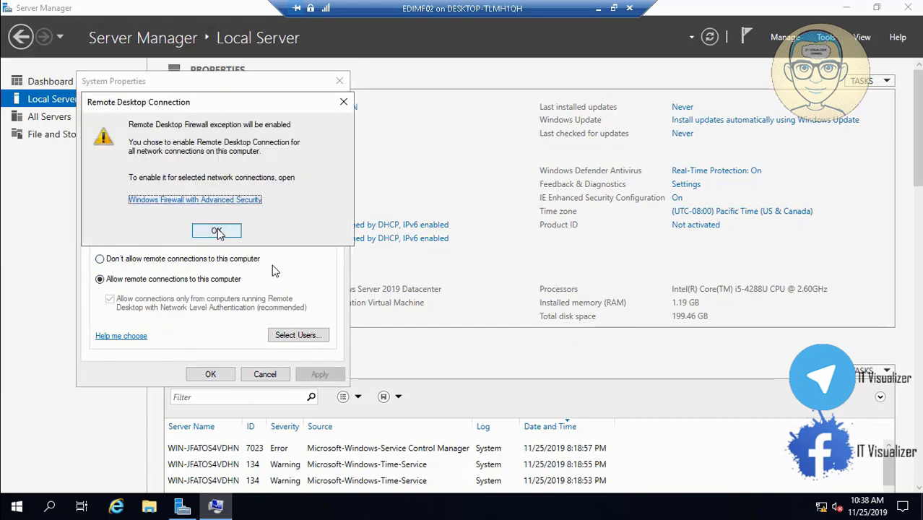
left_click(216, 232)
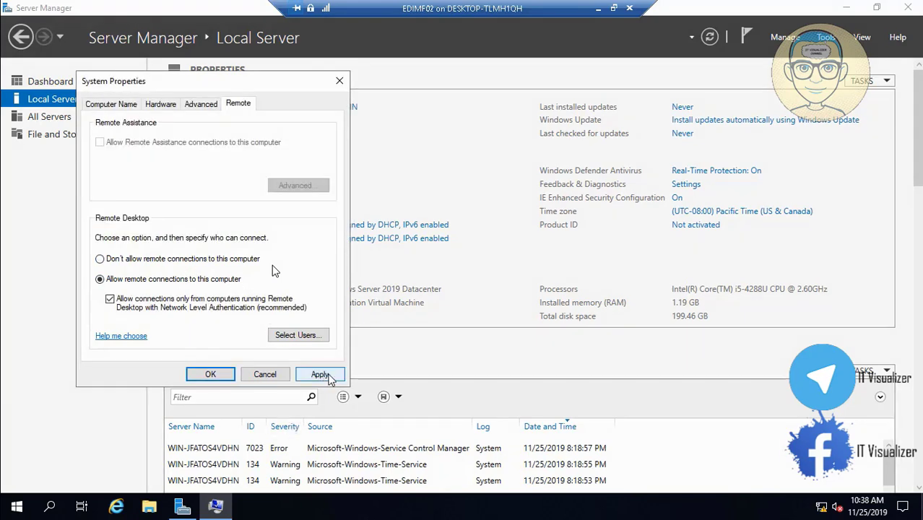
left_click(321, 374)
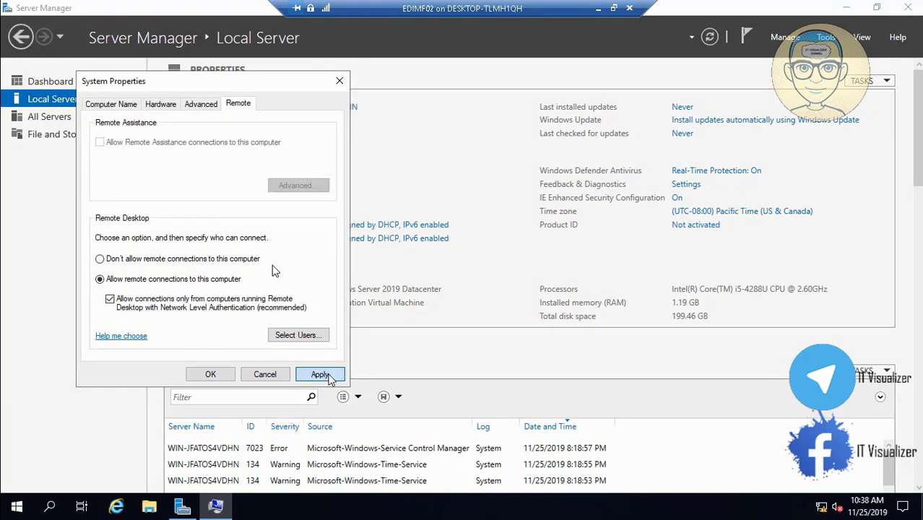
left_click(210, 374)
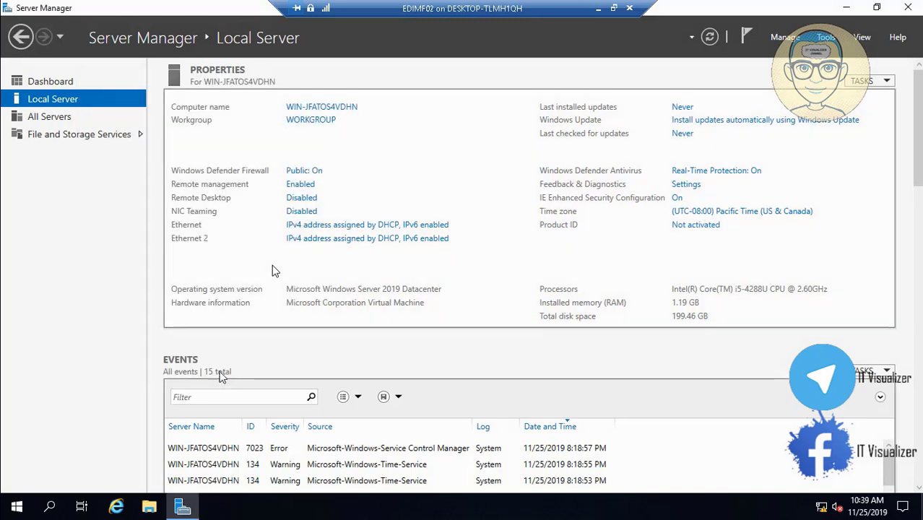
- Create a new team named NATEAM from the Ethernet and Ethernet 2 adapters
left_click(303, 212)
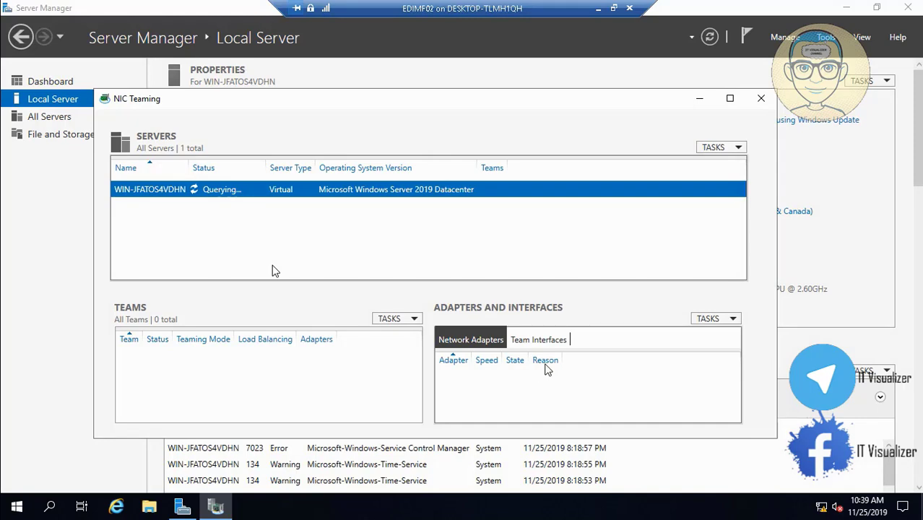
left_click(728, 98)
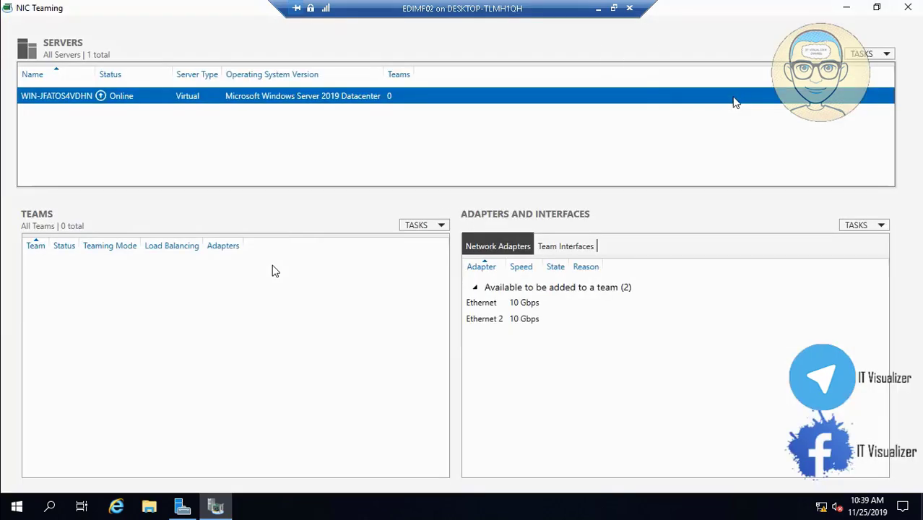
left_click(507, 306)
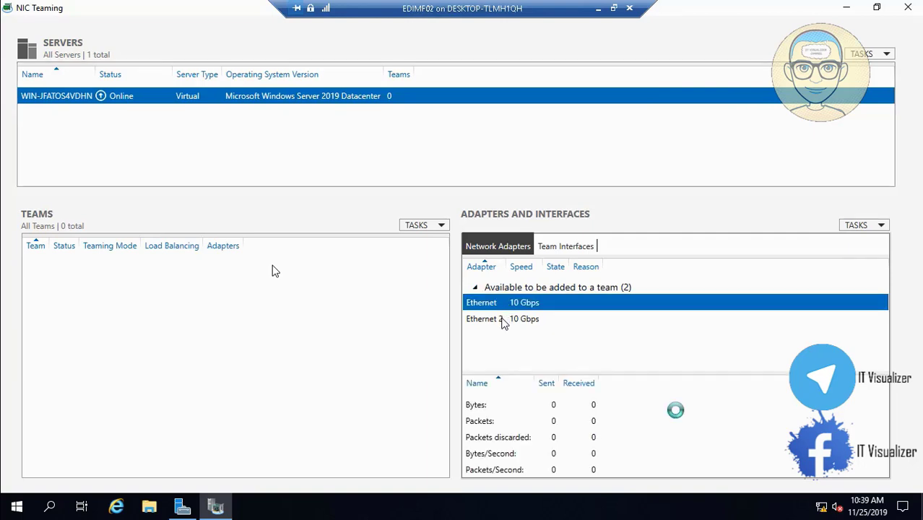
left_click(503, 321, "ctrl")
right_click(503, 322)
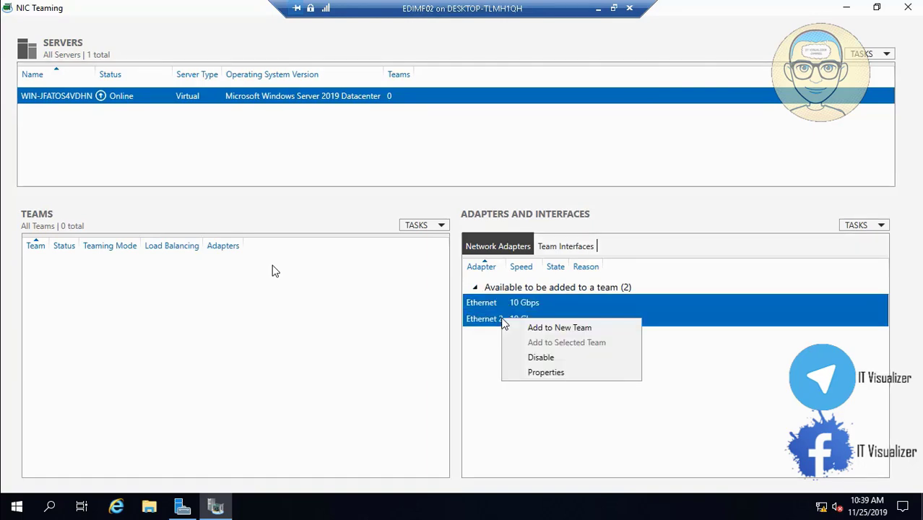
left_click(524, 330)
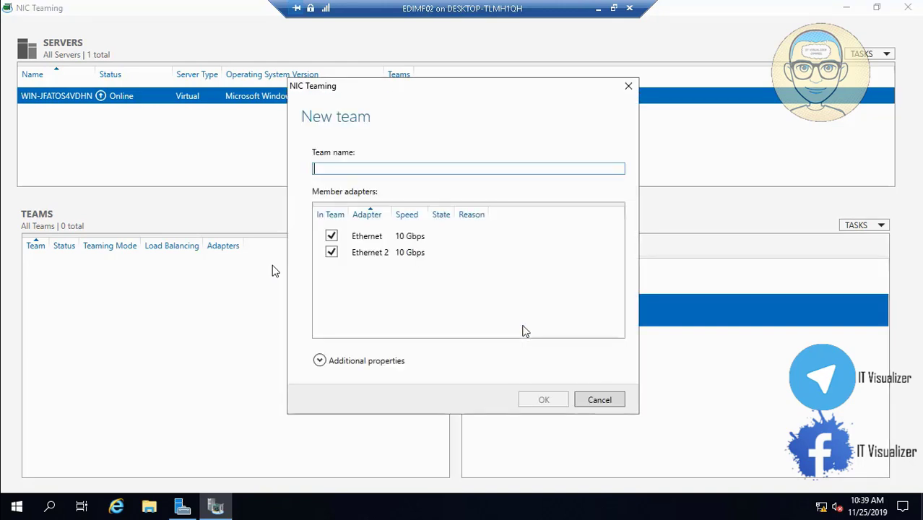
type("NA")
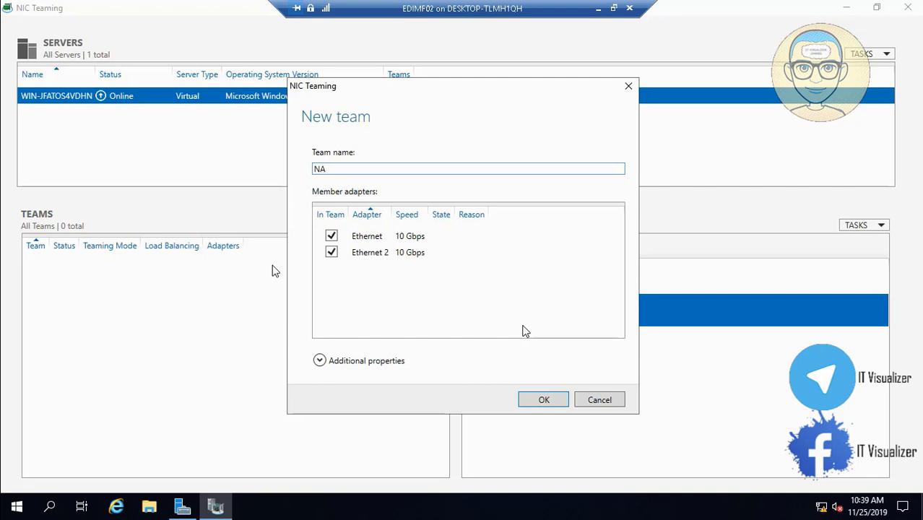
type("TEAM")
left_click(543, 401)
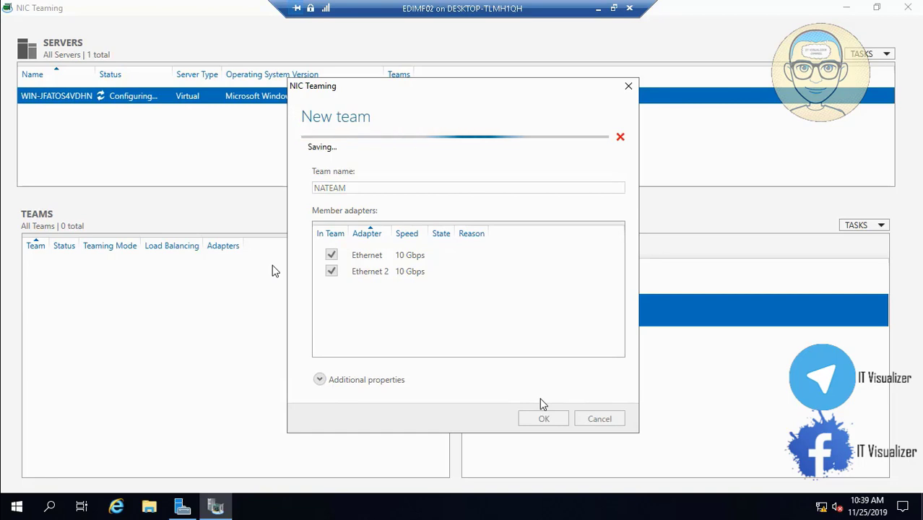
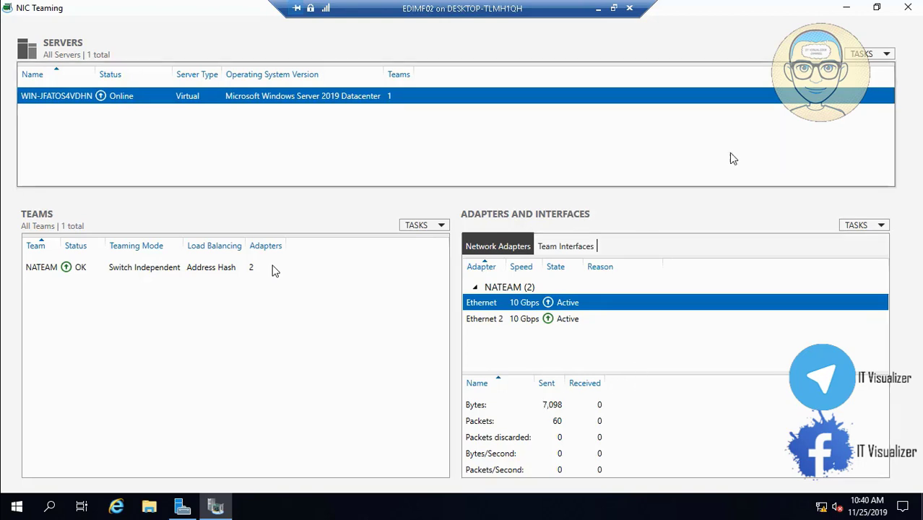
- Close the NIC Teaming window, then close Server Manager
left_click(908, 7)
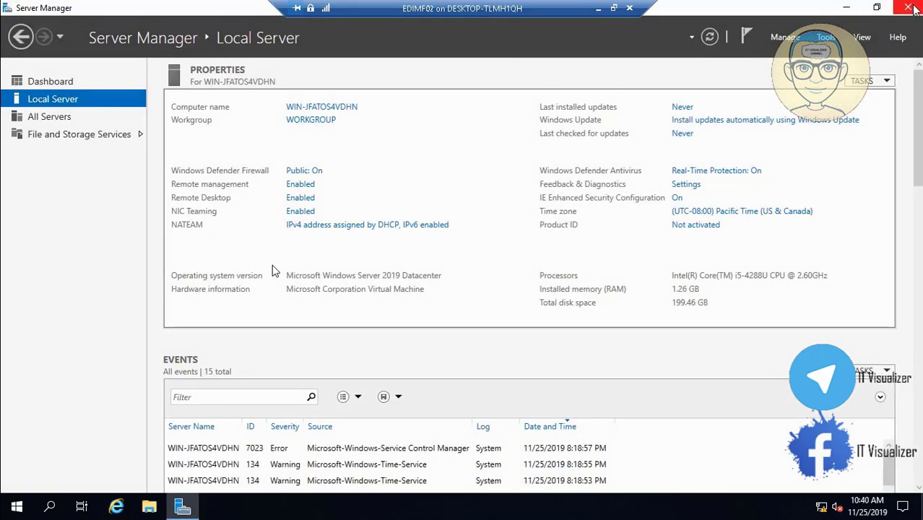
left_click(908, 8)
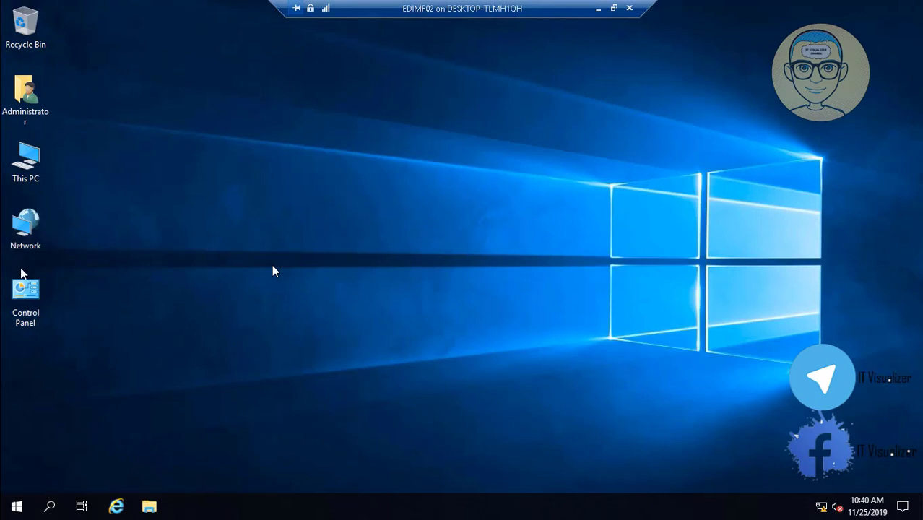
- Open Control Panel from the desktop and view all items as small icons
left_click(24, 301)
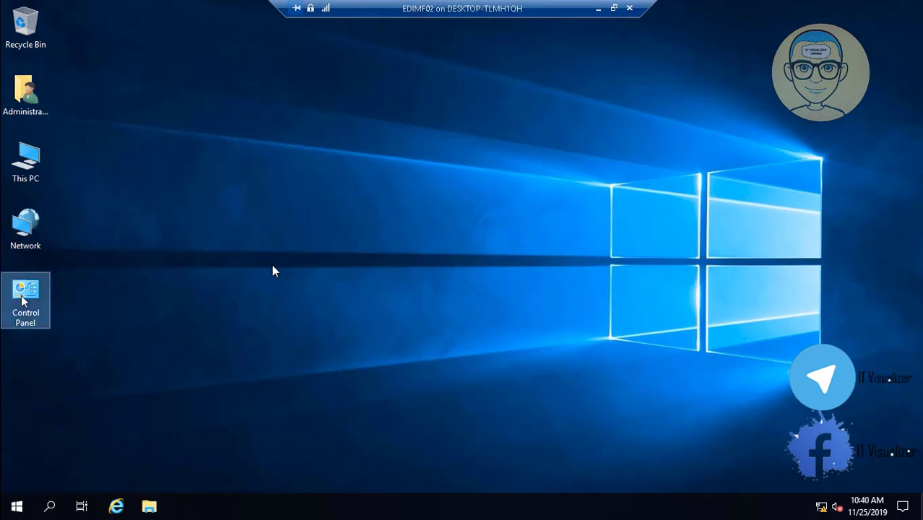
left_click(295, 311)
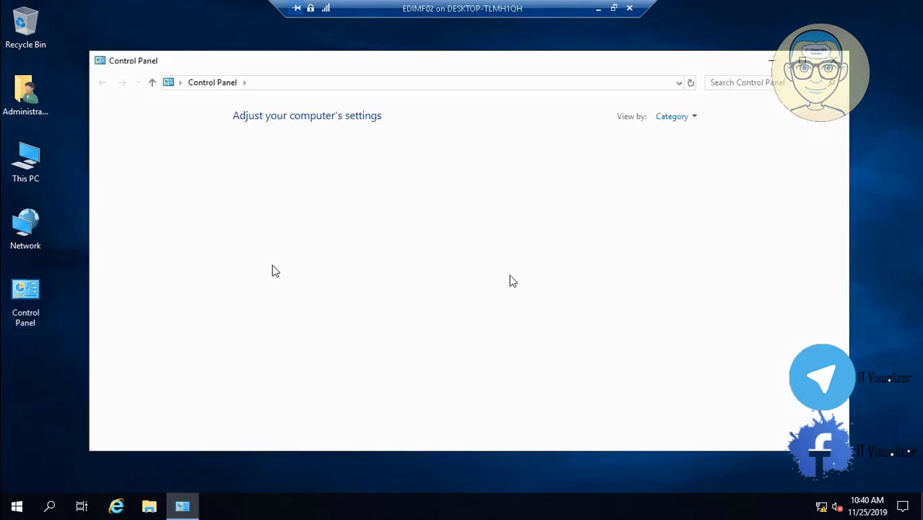
left_click(690, 119)
left_click(692, 168)
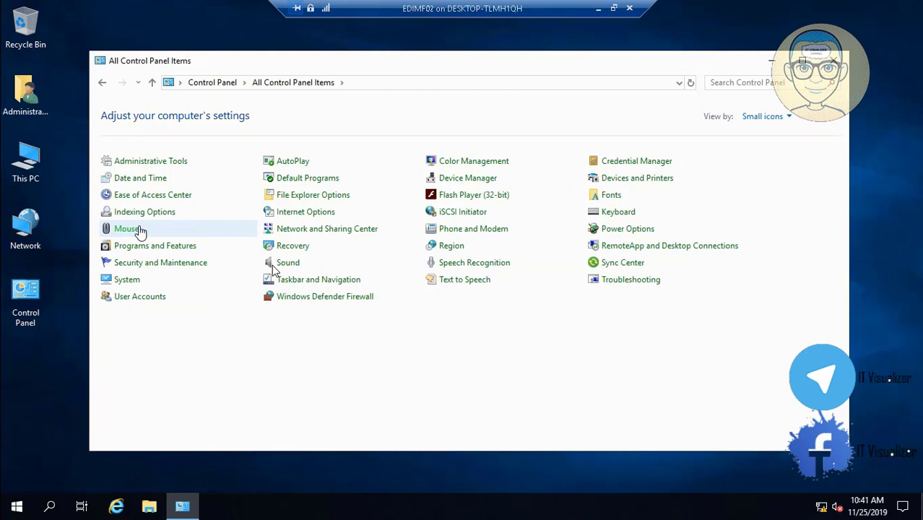
- Open Mouse settings and dismiss them unchanged, then open the Network and Sharing Center
left_click(140, 229)
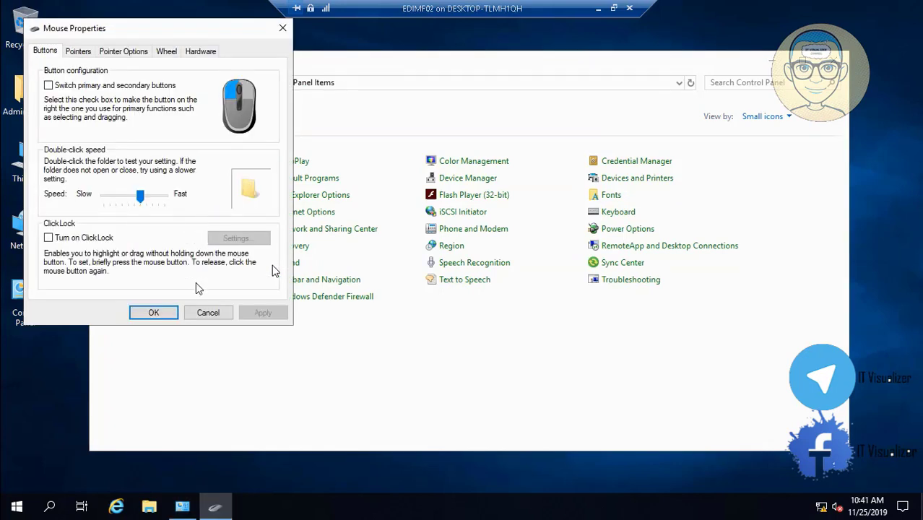
left_click(208, 315)
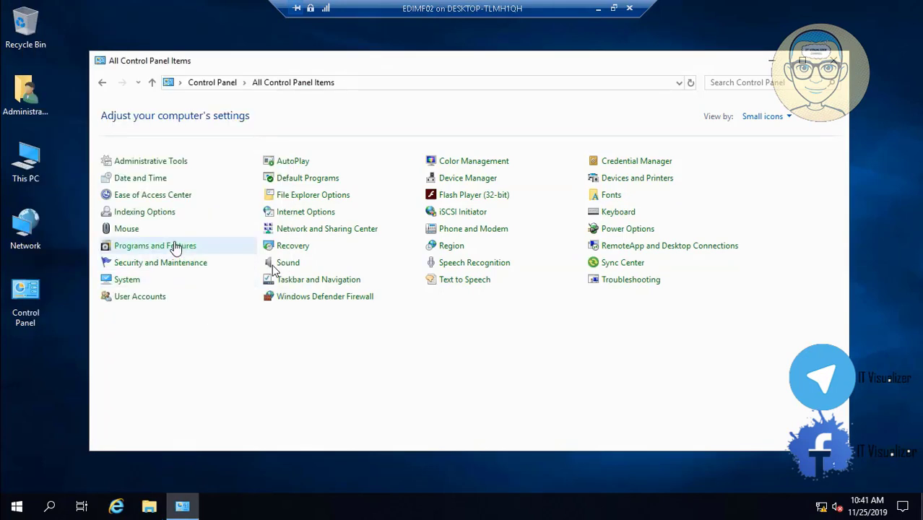
left_click(352, 229)
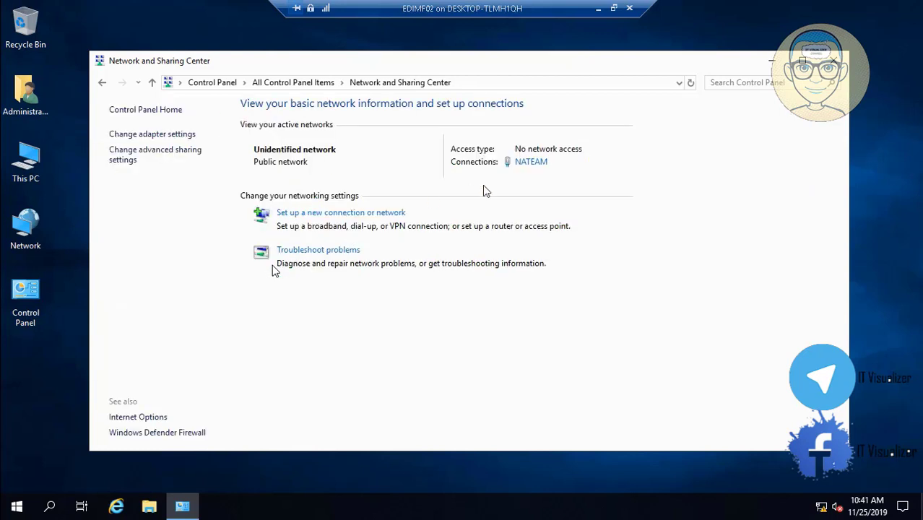
- Open the NATEAM connection's TCP/IPv4 properties and switch to a static IP address
left_click(541, 161)
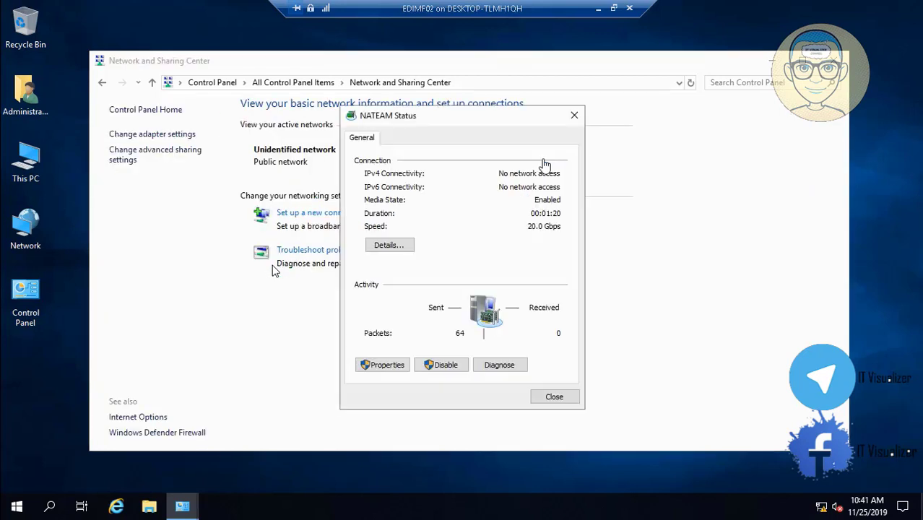
left_click(382, 362)
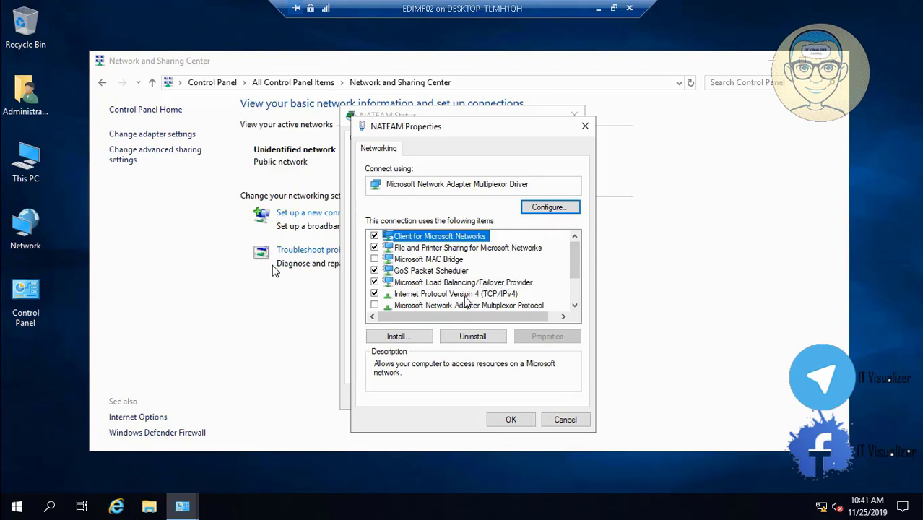
left_click(466, 295)
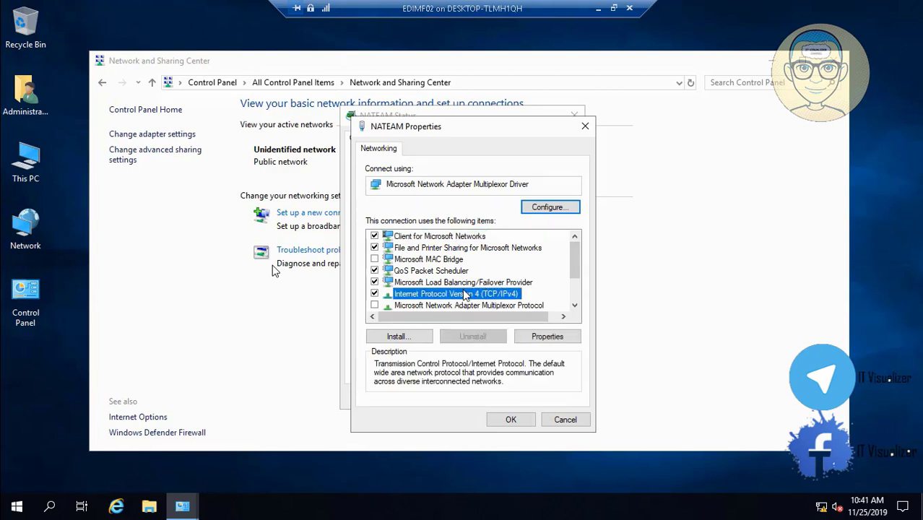
left_click(535, 336)
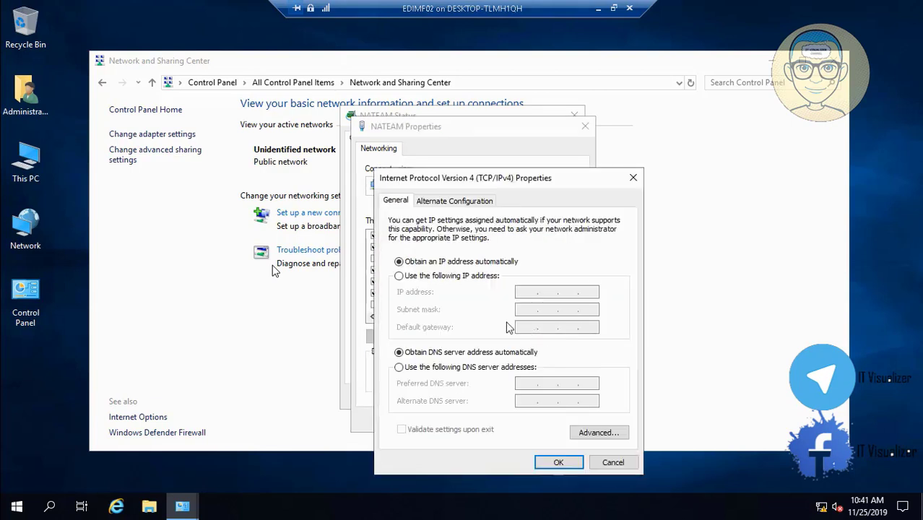
left_click(398, 276)
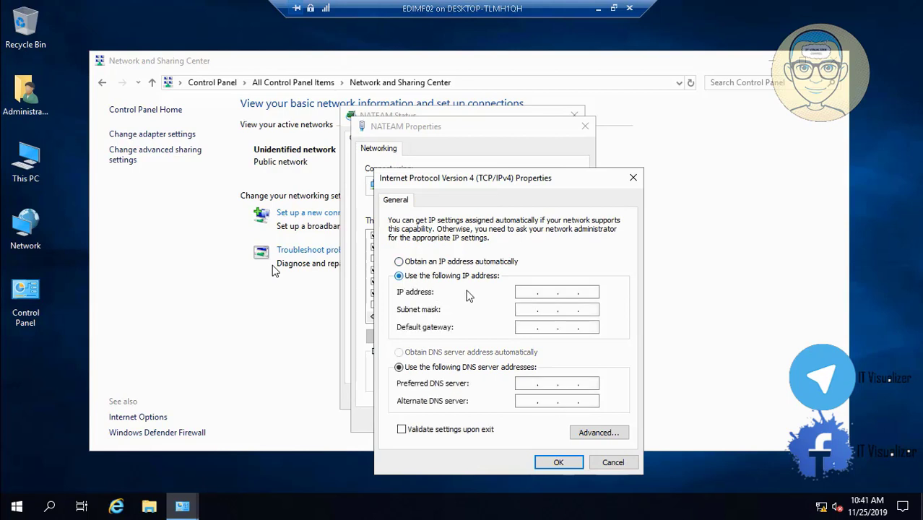
- Enter the IP address 10.0.1.21 and adjust the default subnet mask
left_click(528, 293)
type("10...")
left_click(556, 290)
type("0..")
left_click(571, 292)
type("1 .")
left_click(582, 292)
type("21")
left_click(533, 309)
double_click(549, 309)
type("255 . 25")
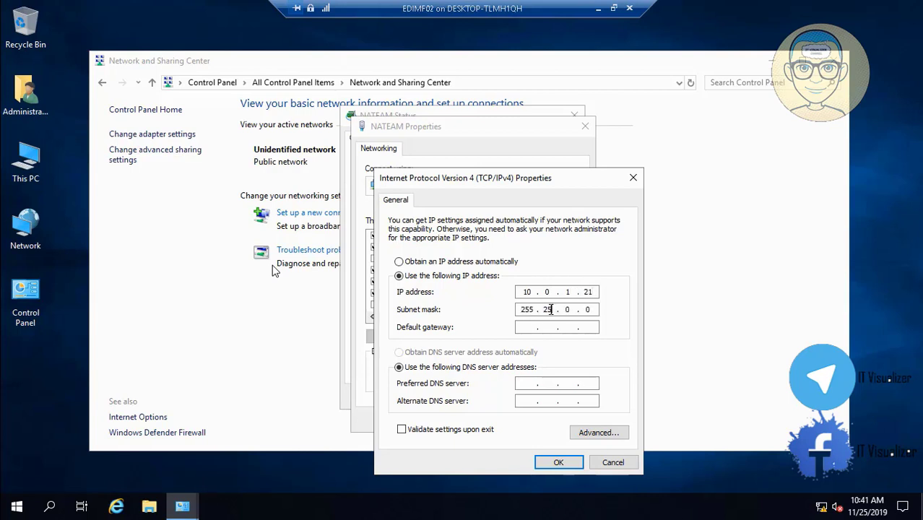
type("5 . 255")
- Set preferred DNS server 10.0.1.20, save, and close the NATEAM properties and status windows
left_click(527, 382)
type("10.0.1.20")
left_click(560, 462)
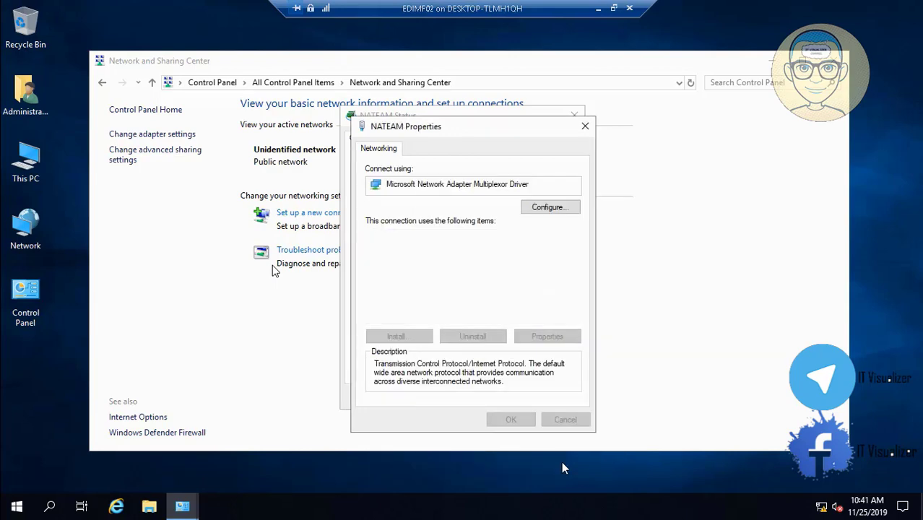
left_click(512, 420)
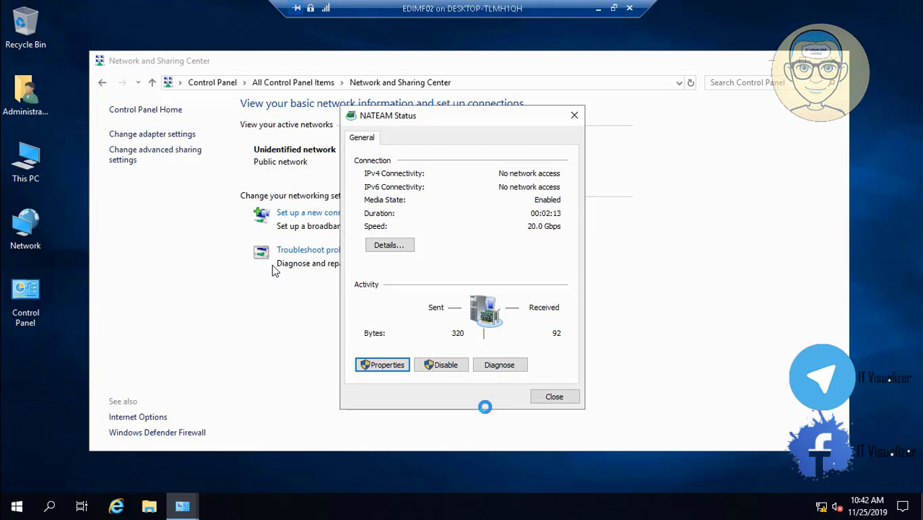
left_click(553, 397)
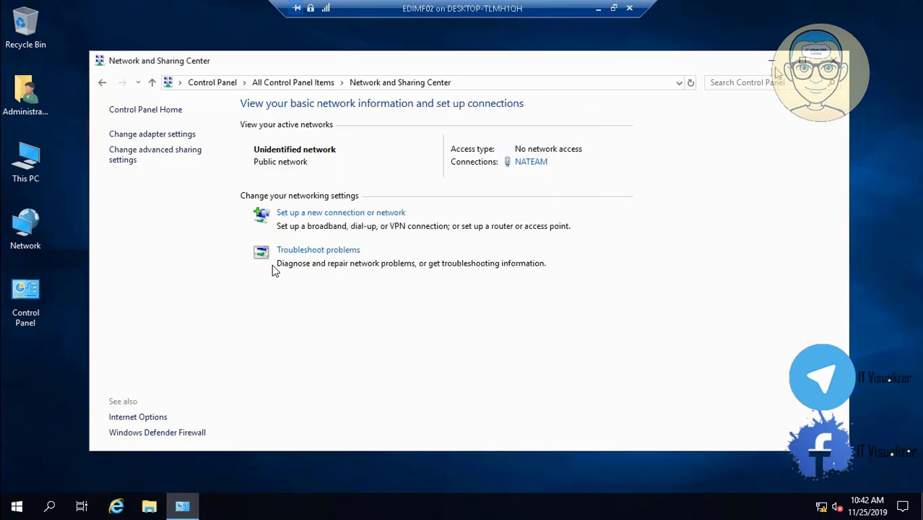
- Close the Network and Sharing Center and restart the server with reason Other (Unplanned)
left_click(832, 62)
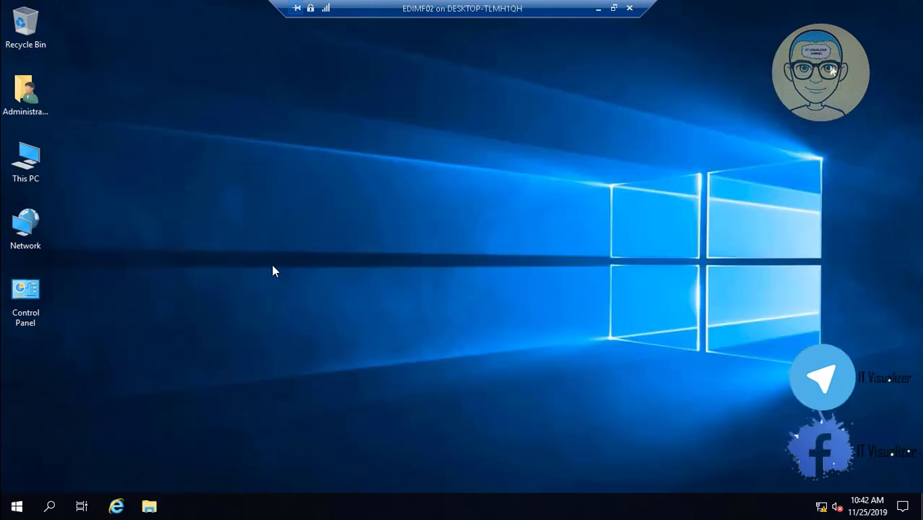
right_click(16, 508)
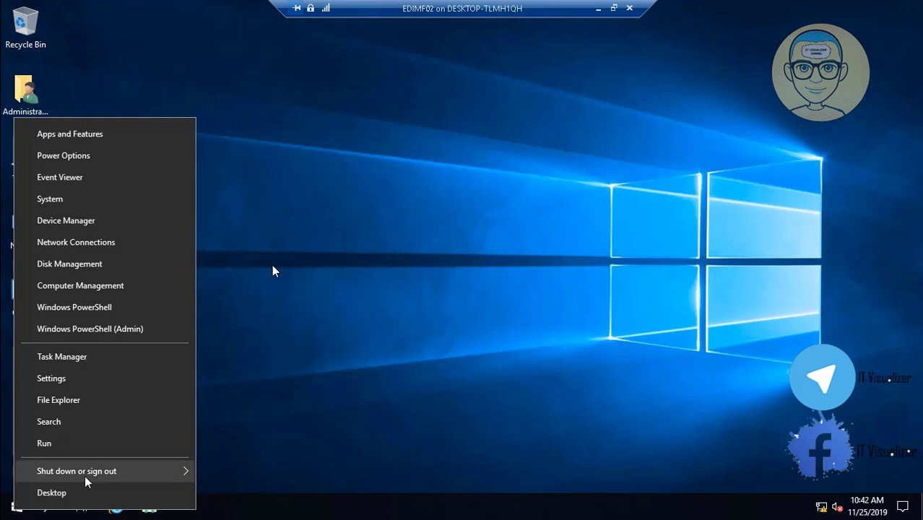
mouse_move(85, 475)
left_click(229, 467)
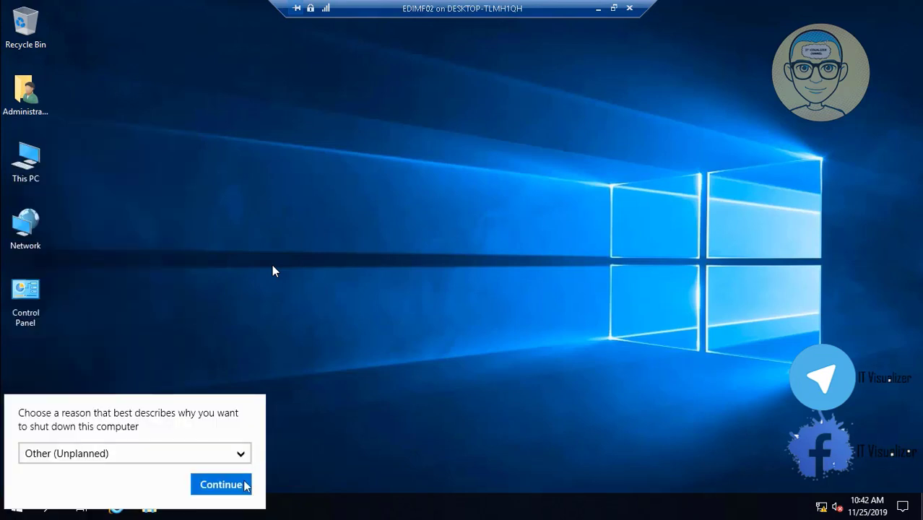
left_click(221, 485)
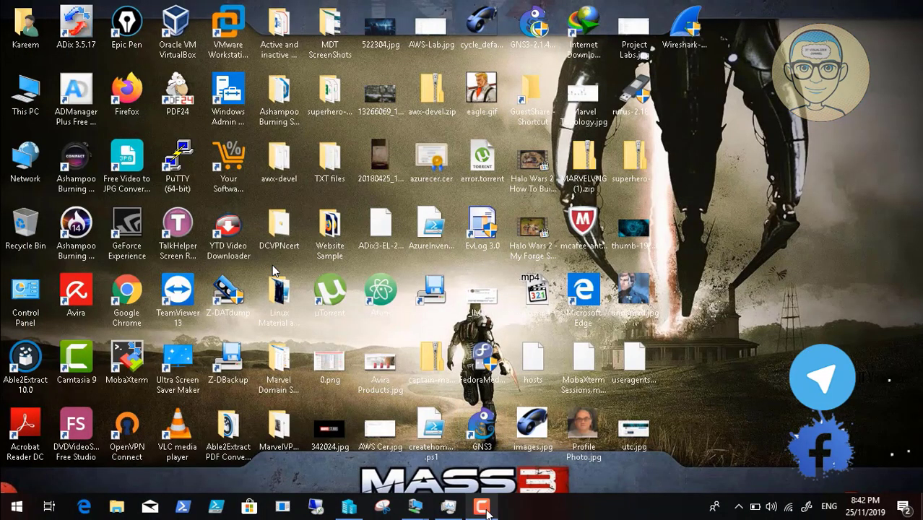
- Restore the VM connection to a window and switch it to Full Screen Mode
left_click(481, 506)
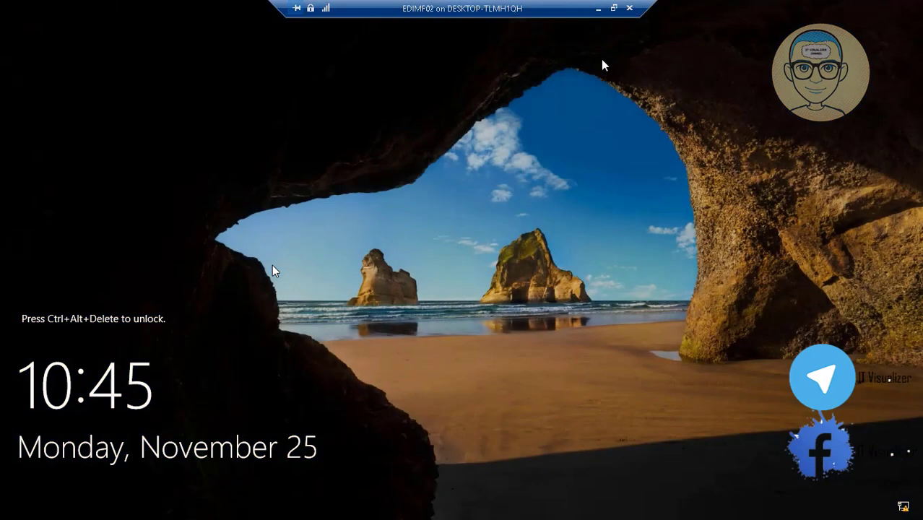
left_click(613, 8)
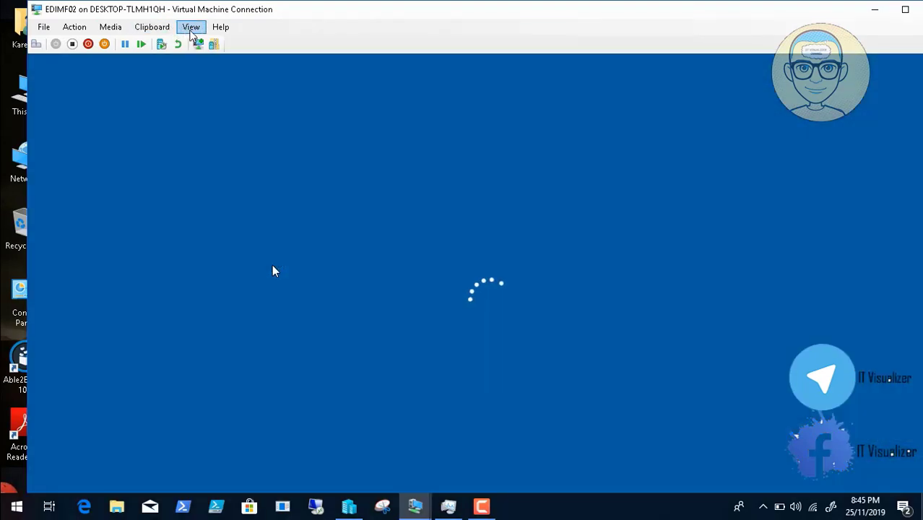
left_click(191, 28)
left_click(200, 42)
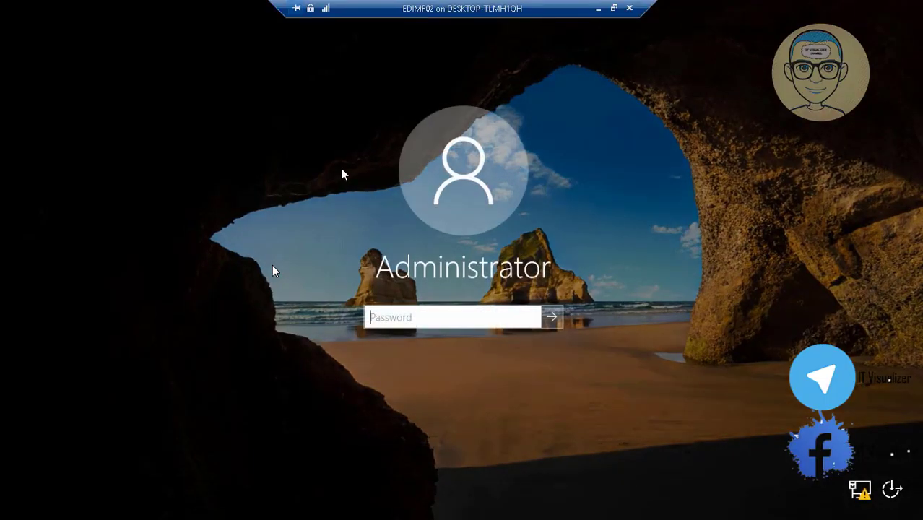
- Sign in with the Administrator password, then minimize the session to the host desktop
type("**********")
key("Return")
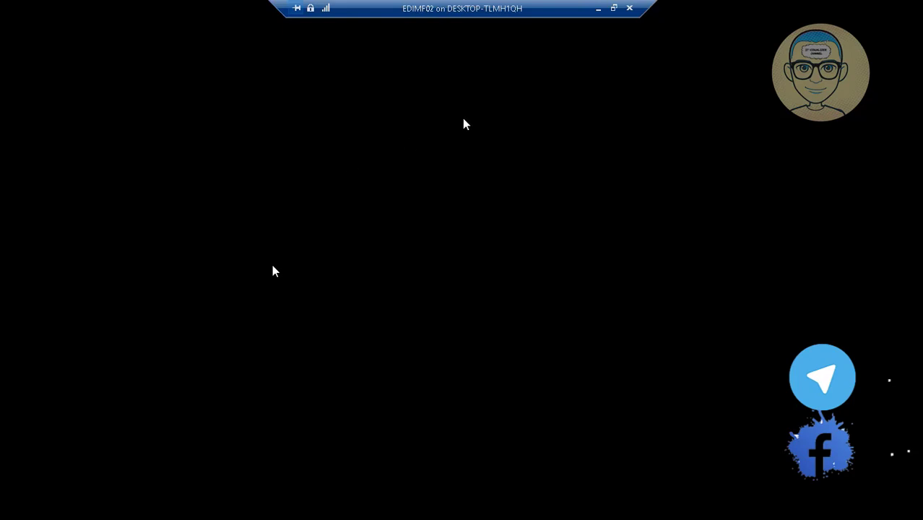
left_click(596, 9)
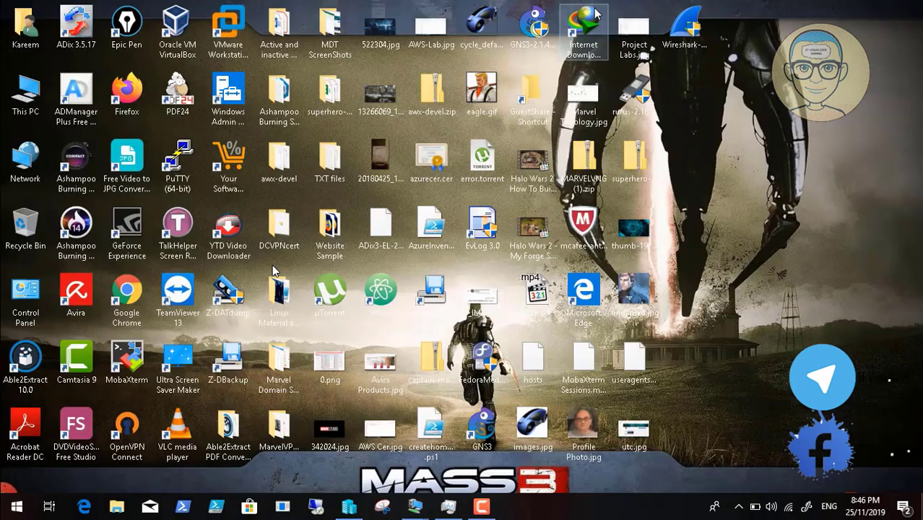
- Pause the Camtasia recording, check the EDIMF02 desktop after sign-in, minimize it, and reopen the recorder controls
left_click(491, 507)
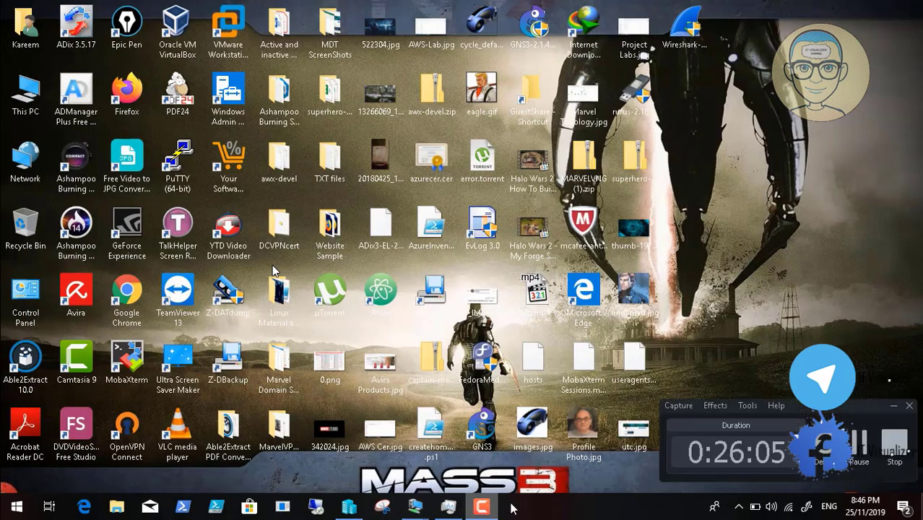
left_click(861, 458)
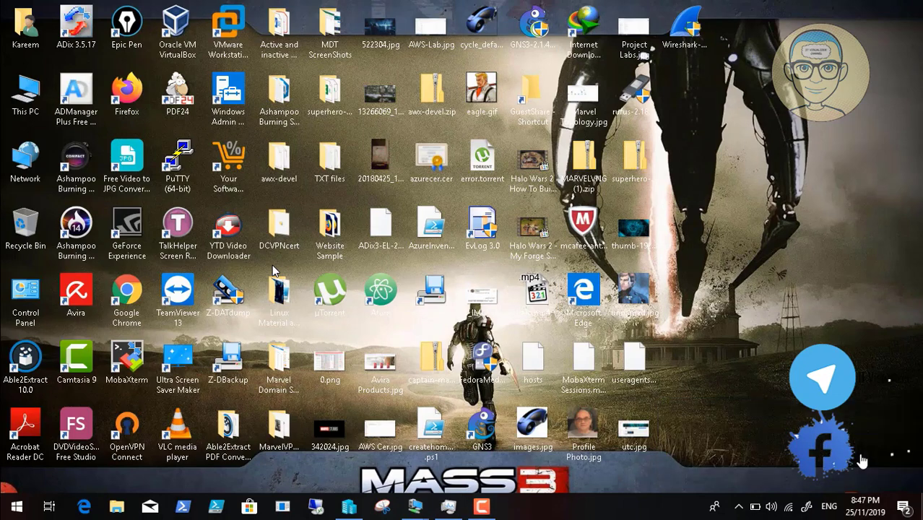
mouse_move(414, 505)
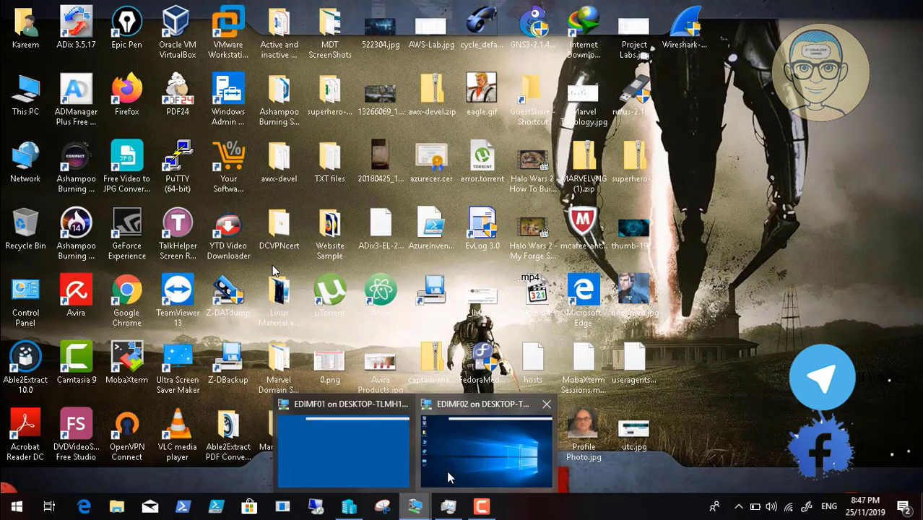
left_click(467, 461)
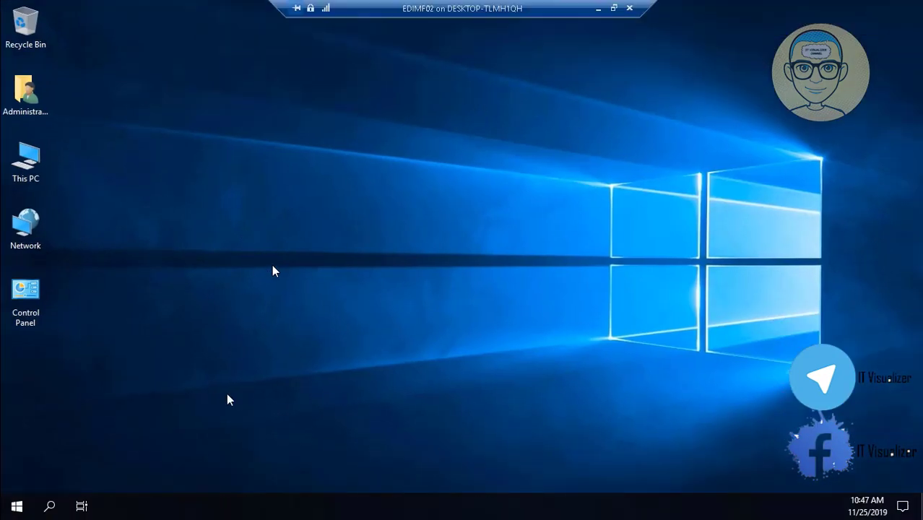
left_click(15, 286)
left_click(598, 8)
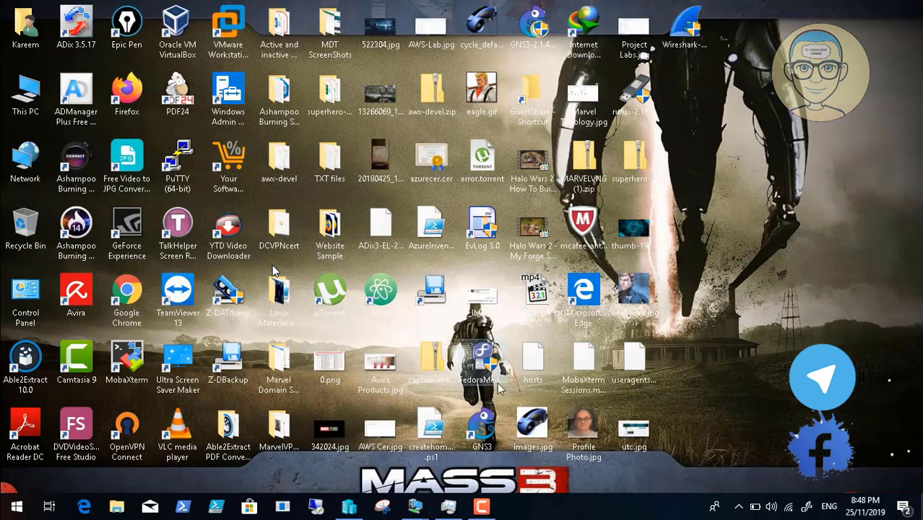
left_click(481, 507)
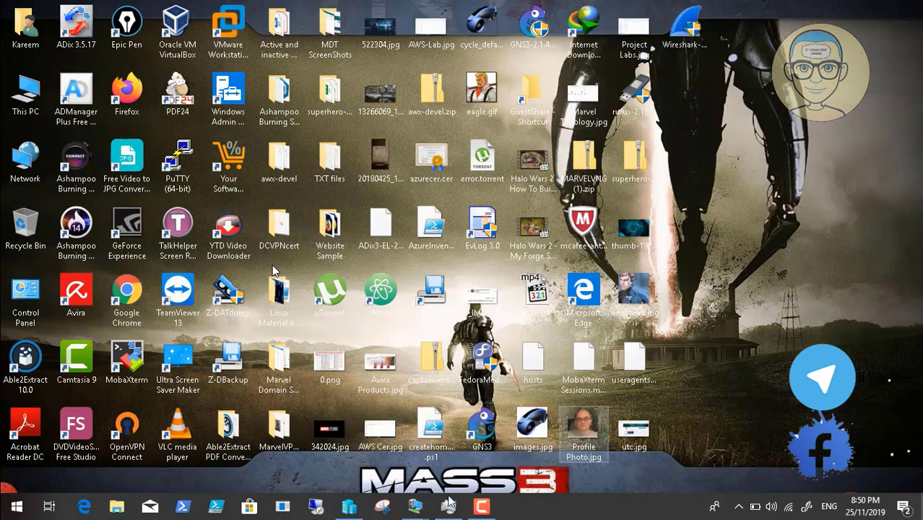
- On EDIMF02, enable 'Do not start Server Manager automatically at logon', save, and close Server Manager
mouse_move(415, 505)
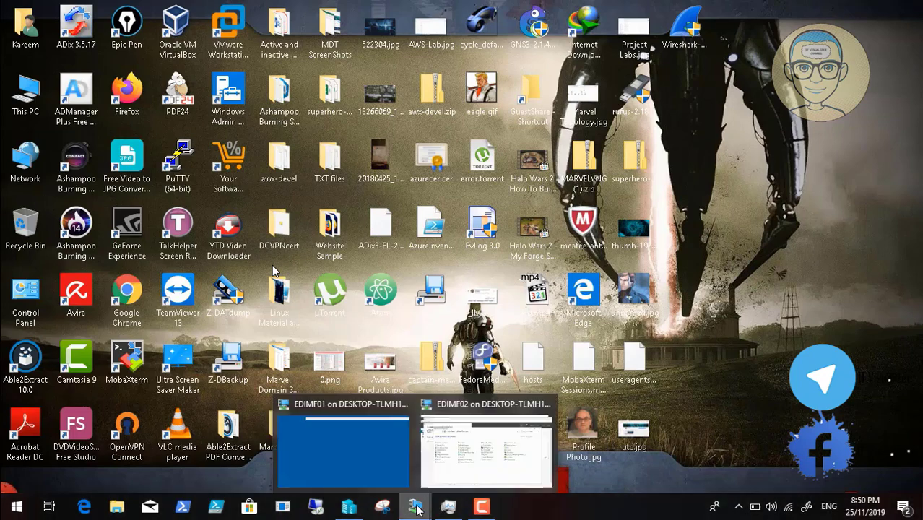
left_click(465, 445)
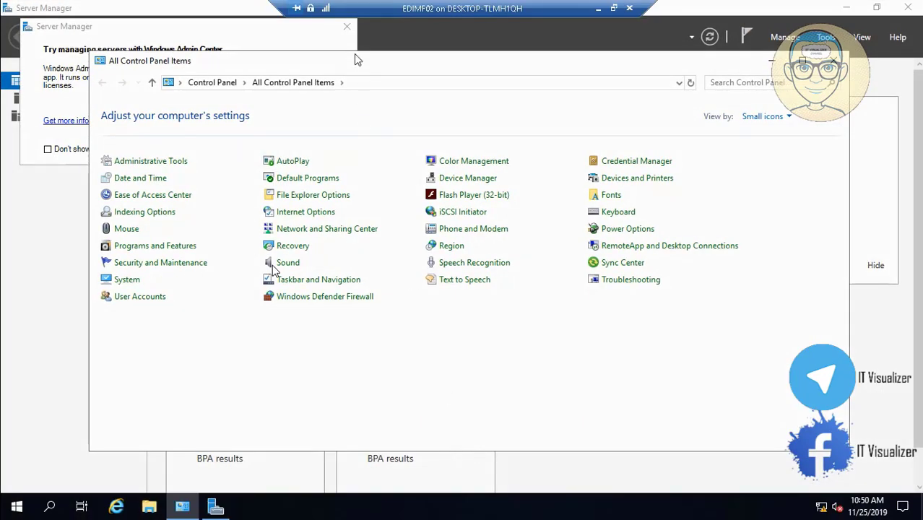
left_click(348, 30)
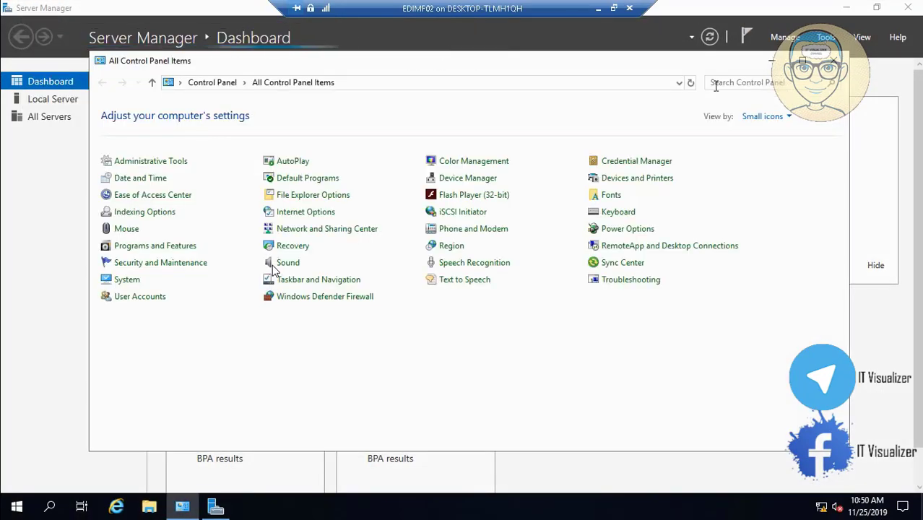
left_click(769, 63)
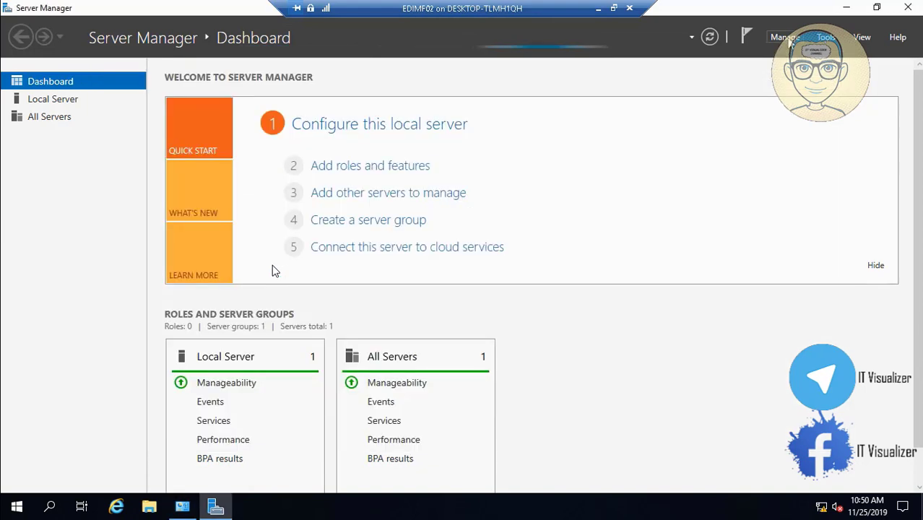
left_click(789, 41)
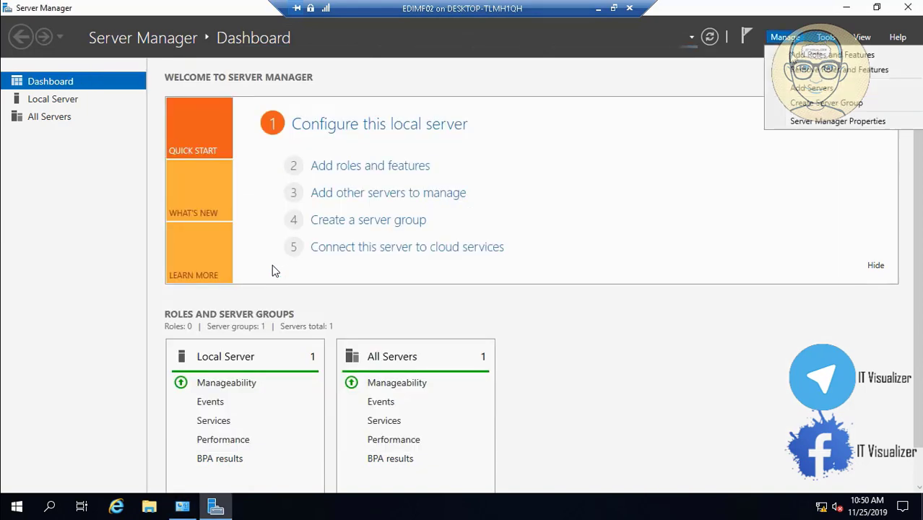
left_click(814, 126)
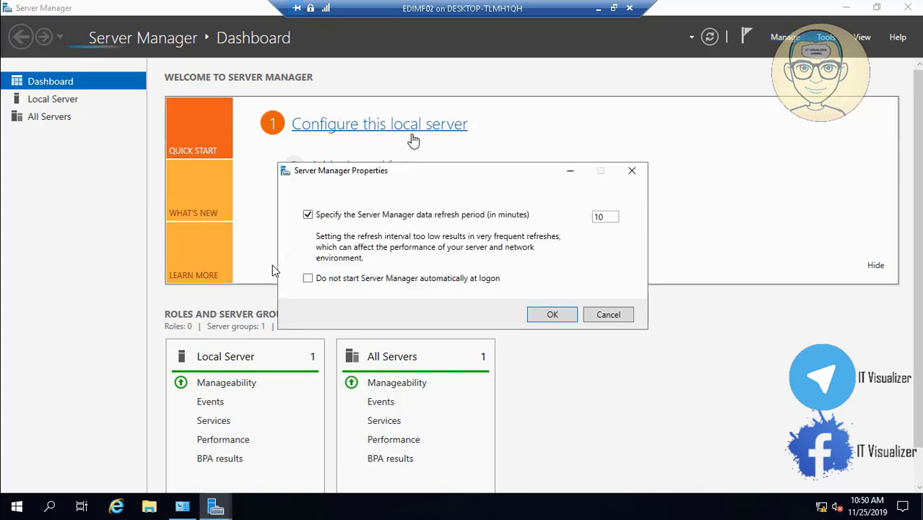
left_click(316, 279)
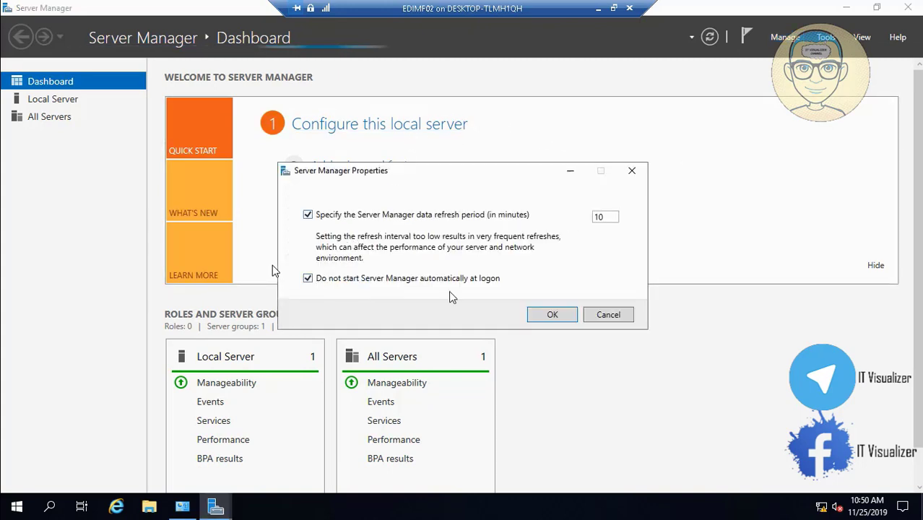
left_click(550, 315)
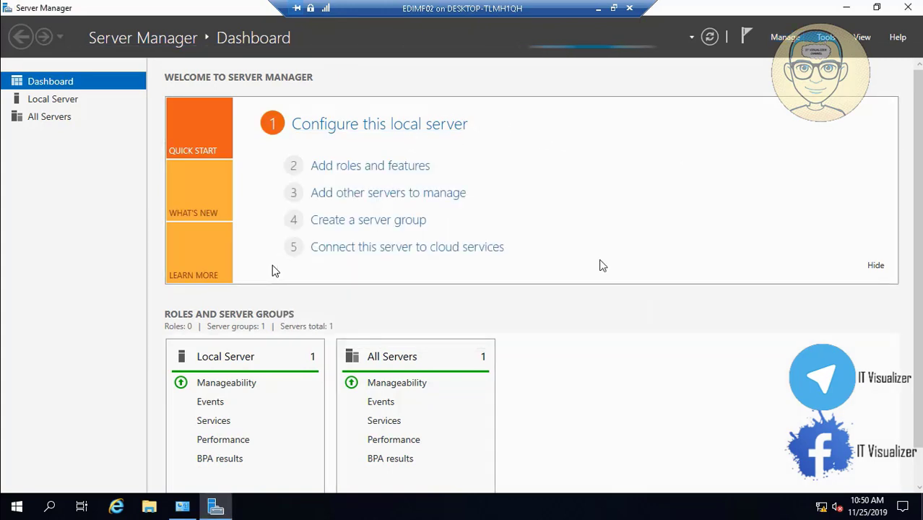
left_click(911, 7)
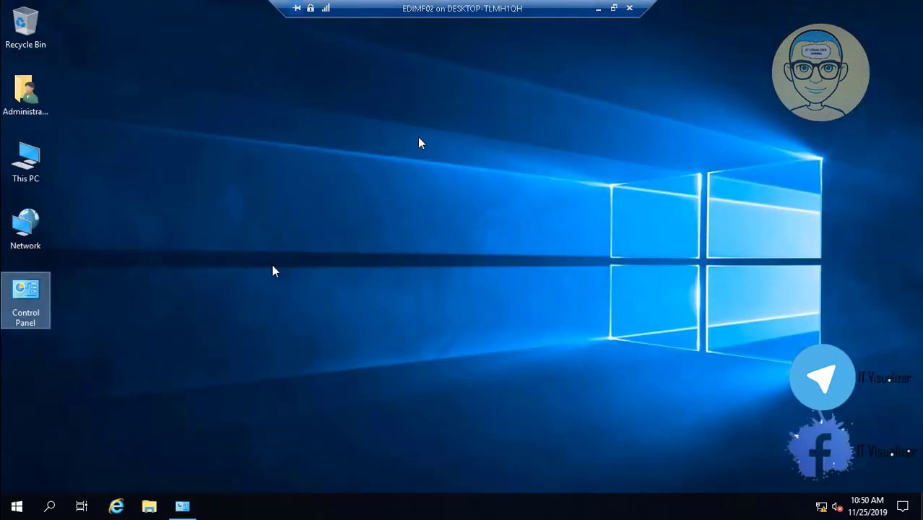
- View This PC's System properties showing EDIMF02 in WORKGROUP, then switch back to All Control Panel Items
double_click(29, 165)
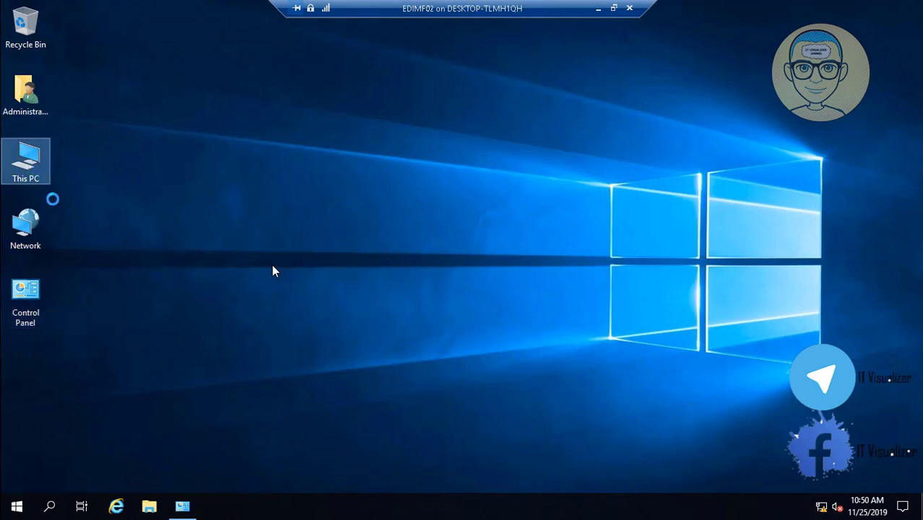
right_click(29, 161)
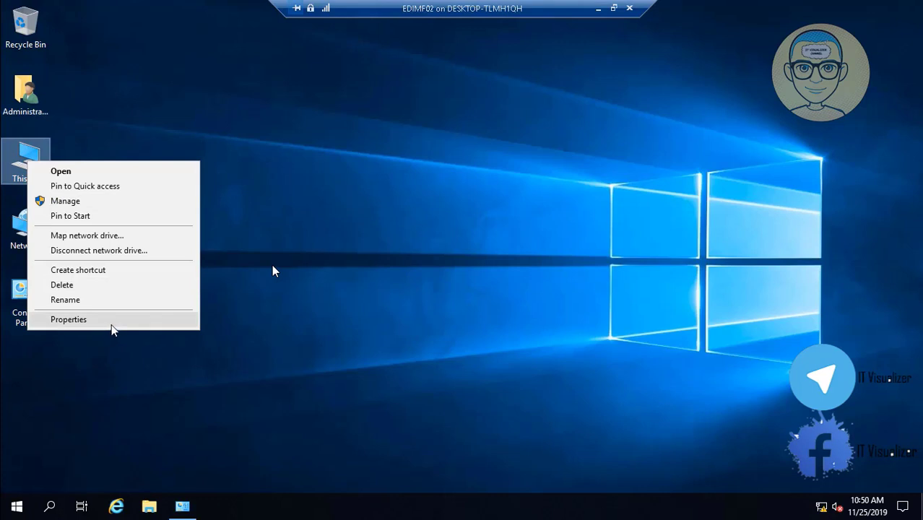
left_click(111, 324)
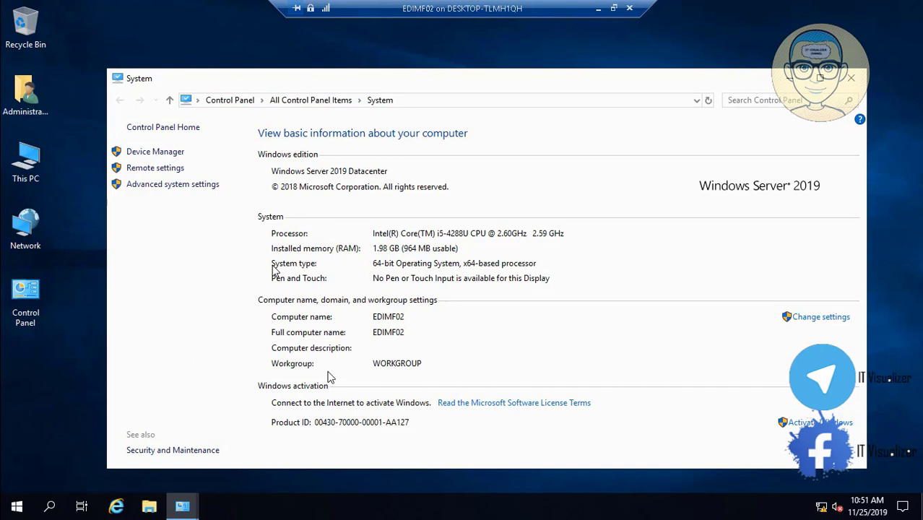
left_click(190, 508)
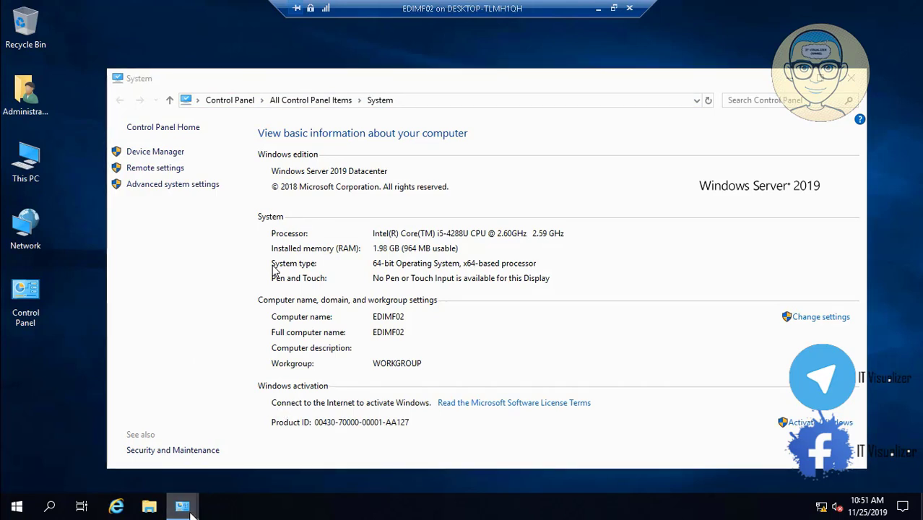
mouse_move(190, 510)
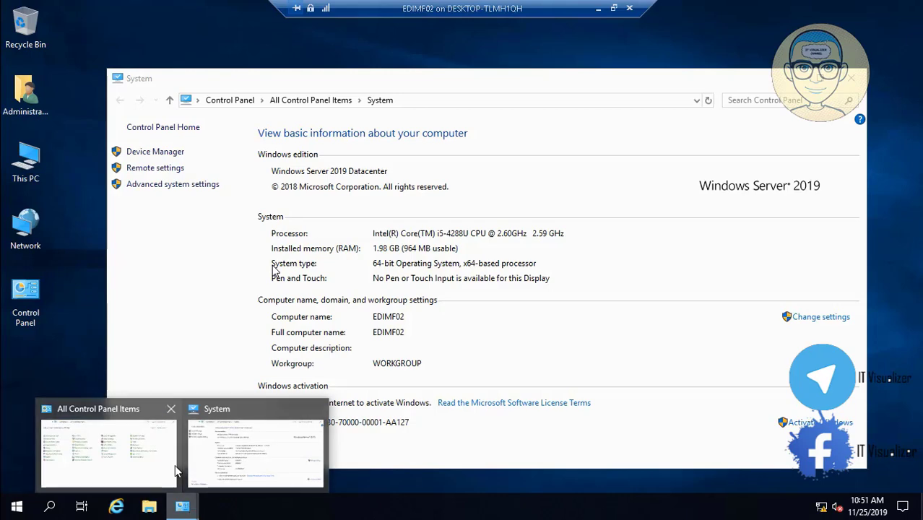
left_click(127, 462)
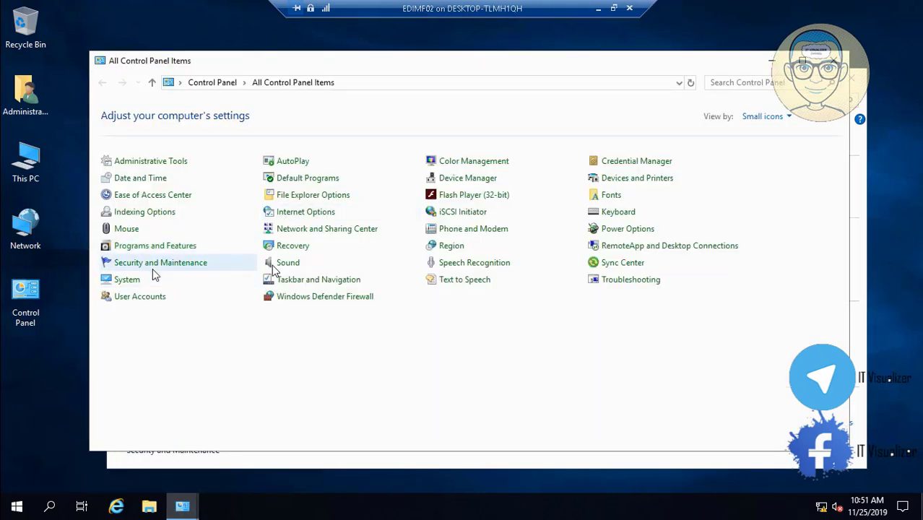
- Check NATEAM's details (IPv4 10.0.1.21, DNS 10.0.1.20), then close all windows back to the desktop
left_click(309, 230)
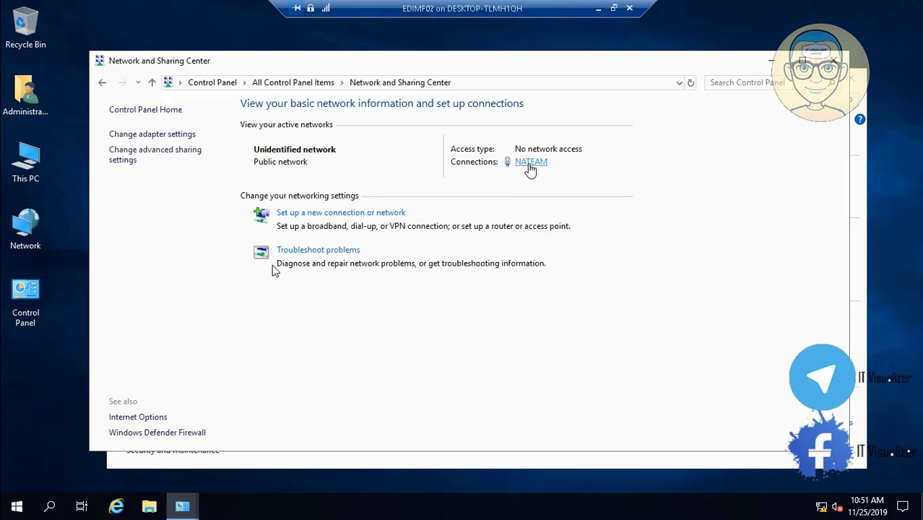
left_click(531, 163)
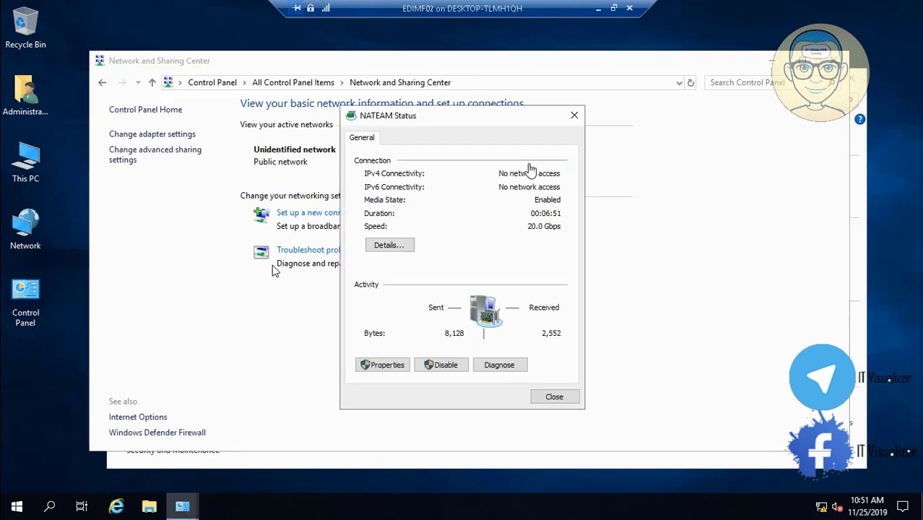
left_click(390, 245)
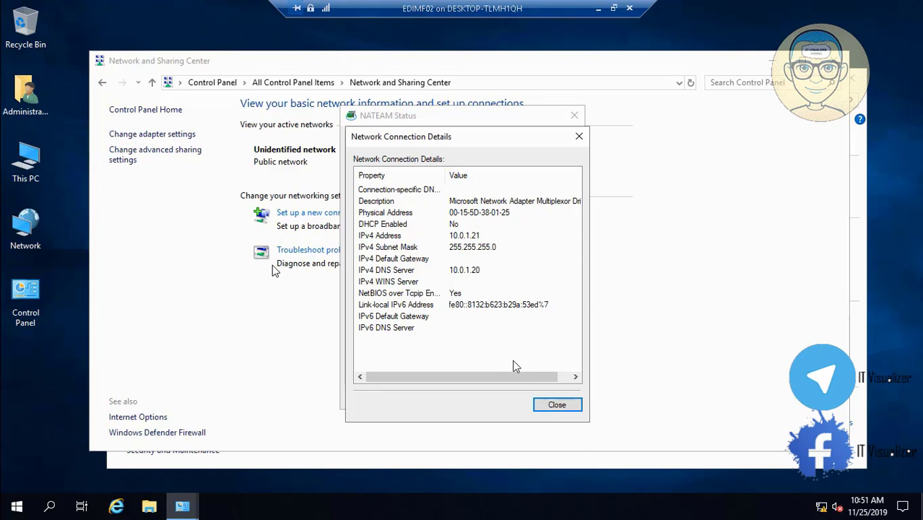
left_click(556, 405)
left_click(554, 400)
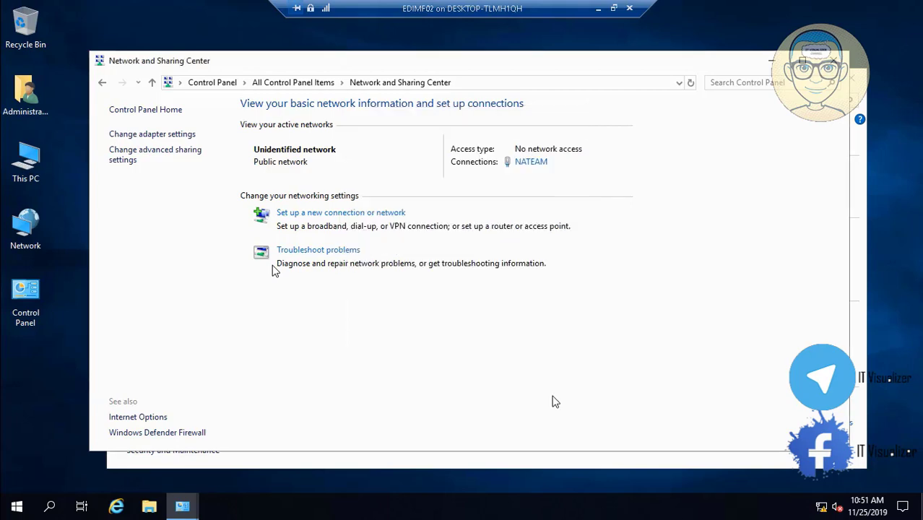
key("alt+F4")
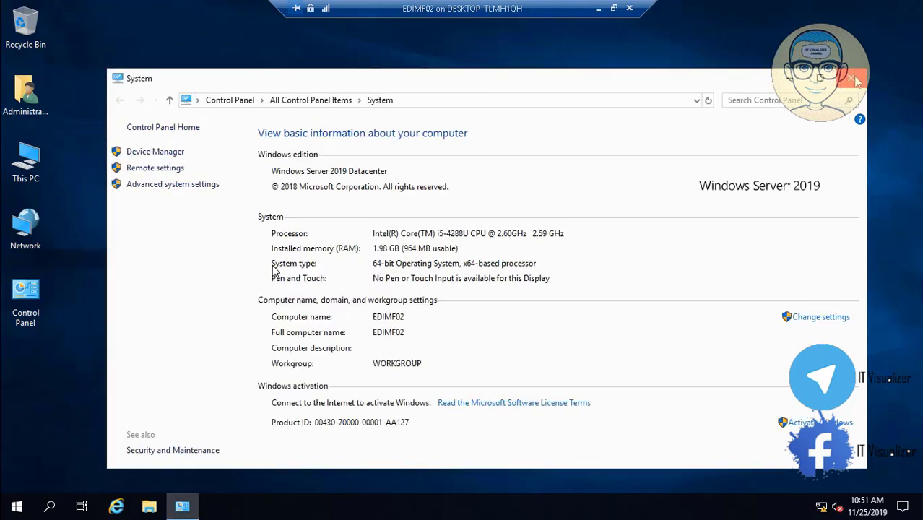
left_click(852, 78)
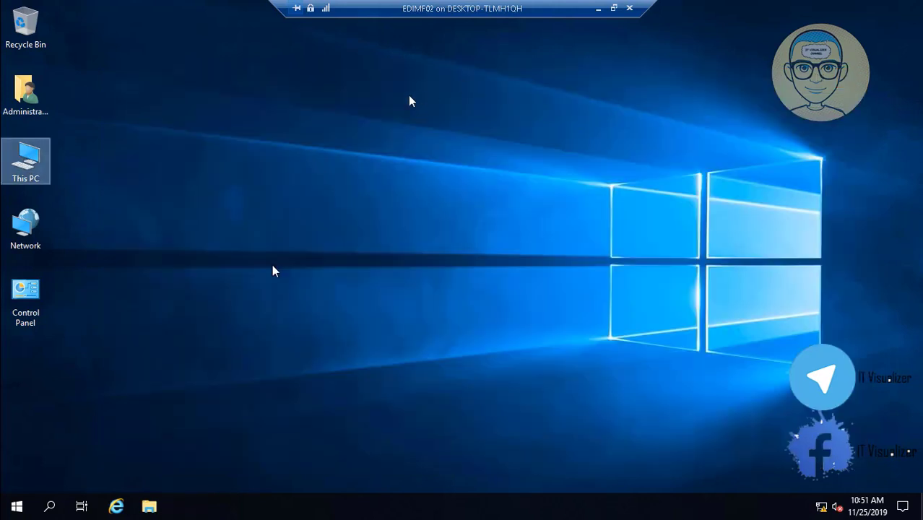
- From This PC's system properties, change membership to Domain and submit MEU.LOCAL
right_click(28, 158)
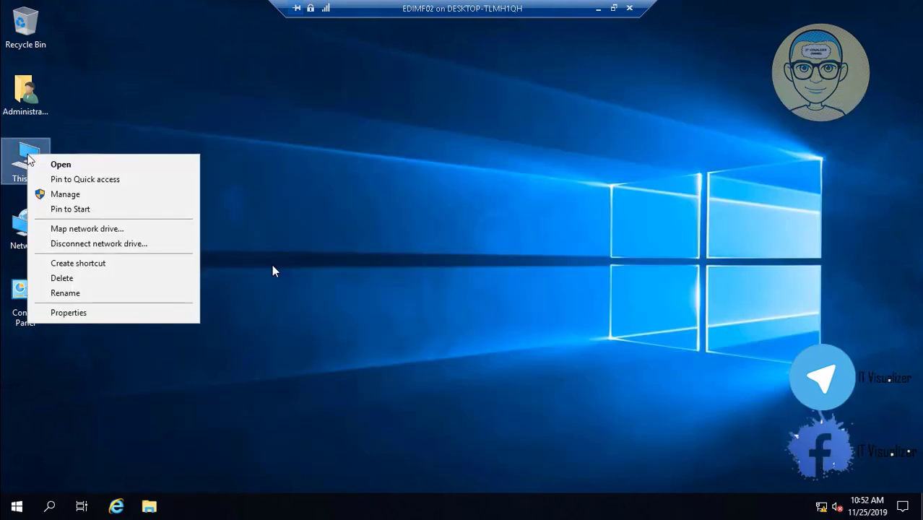
left_click(109, 312)
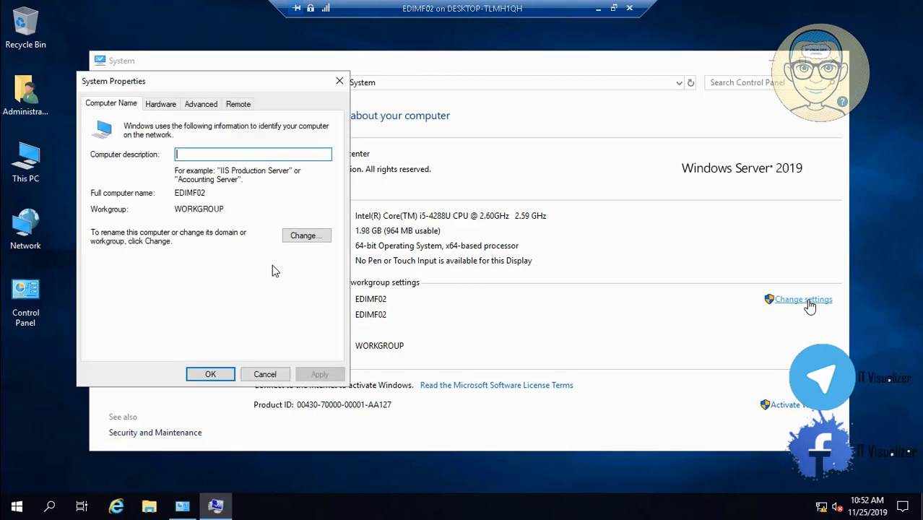
left_click(312, 242)
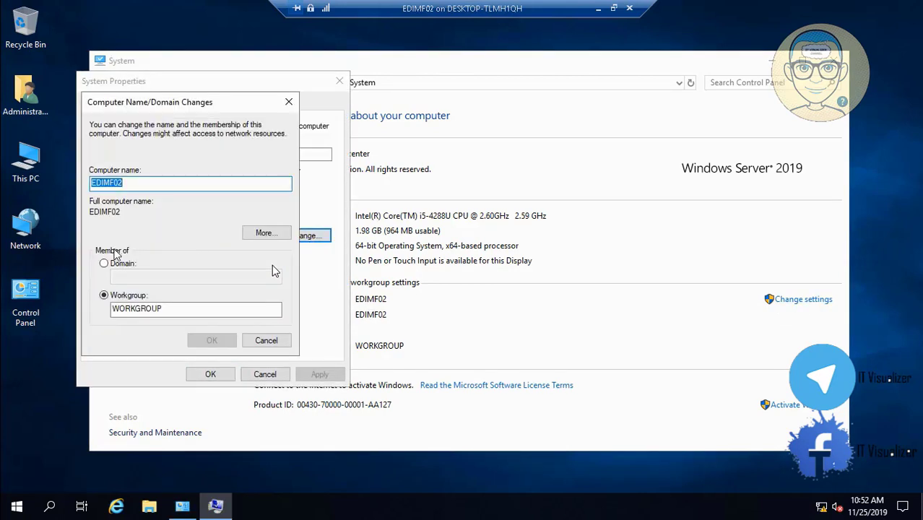
left_click(104, 263)
left_click(133, 276)
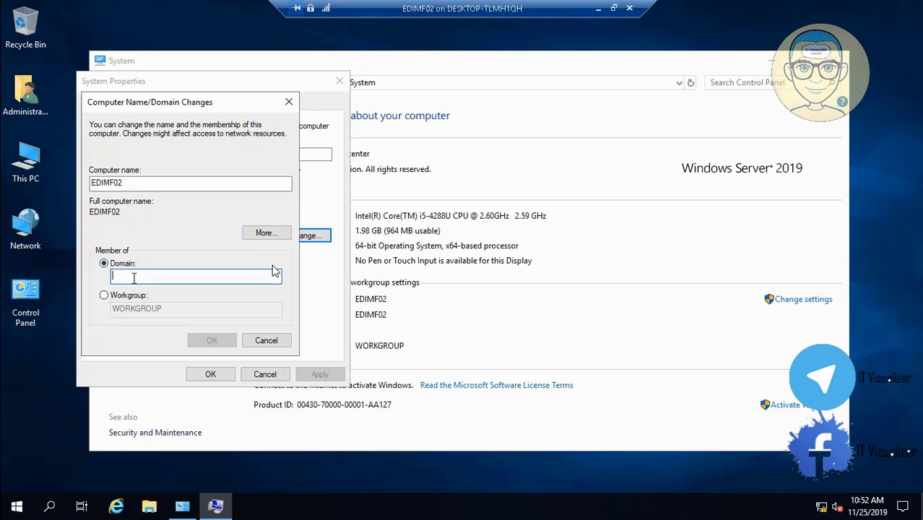
type("MEU")
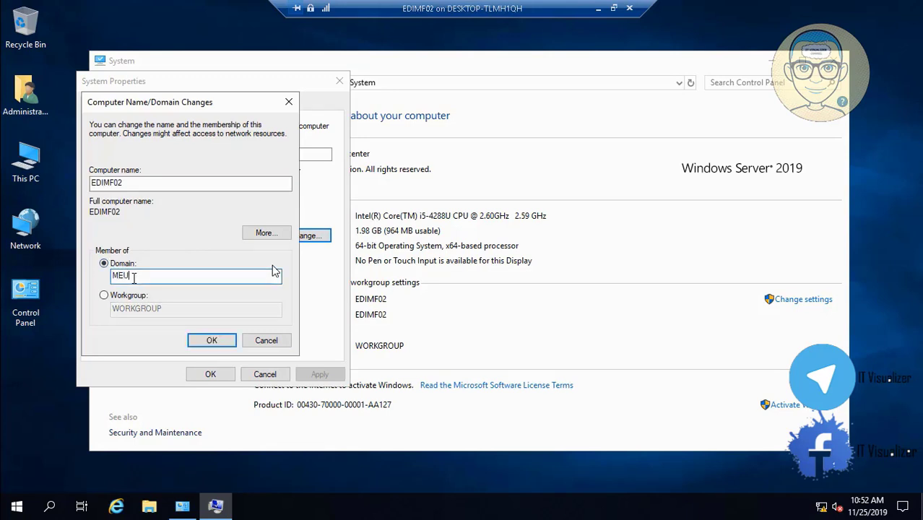
type(".LOCAL")
left_click(214, 342)
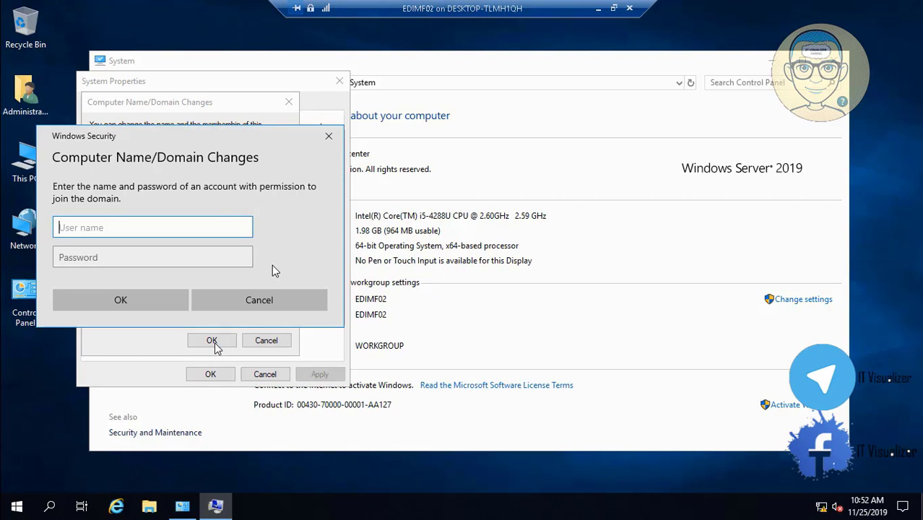
- Enter the domain admin user name and password to authorise joining MEU.LOCAL
key("Tab")
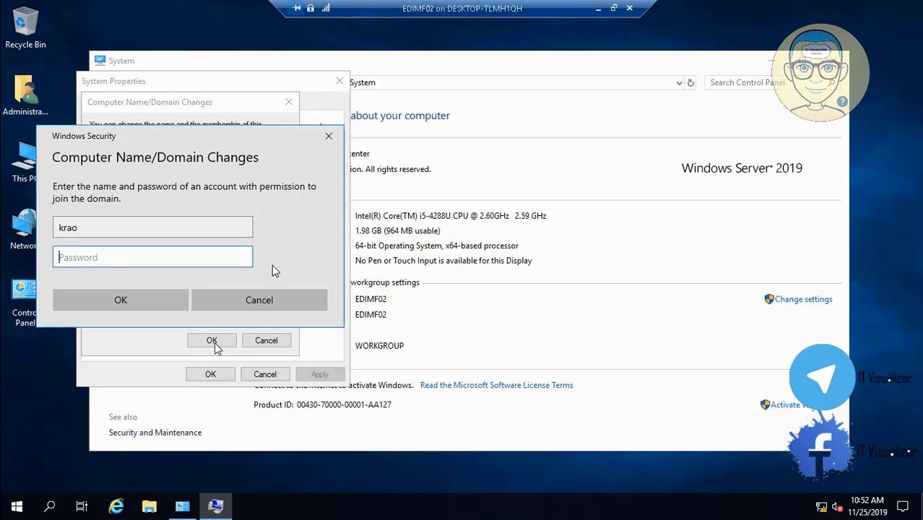
type("•••••••••••")
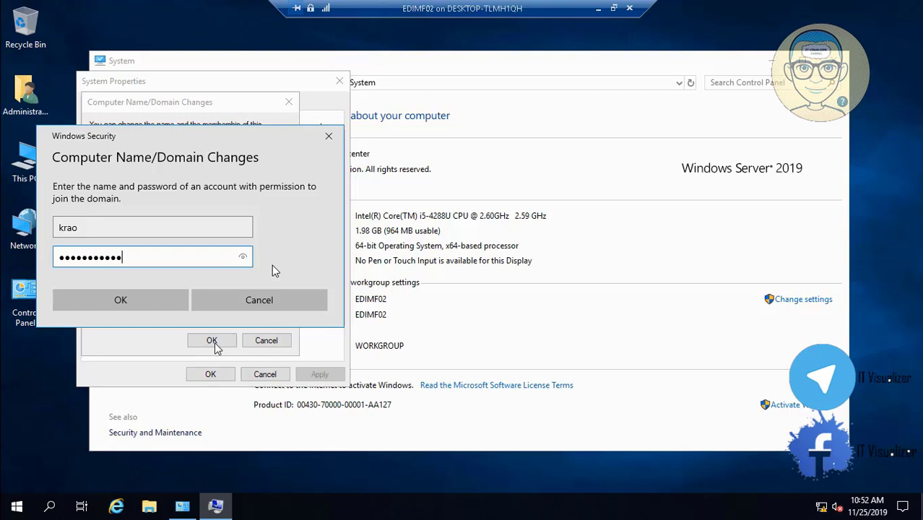
key("BackSpace")
key("BackSpace")
key("BackSpace")
key("BackSpace")
key("BackSpace")
key("BackSpace")
key("BackSpace")
key("BackSpace")
key("BackSpace")
key("BackSpace")
key("BackSpace")
type("•••••••••••")
key("Return")
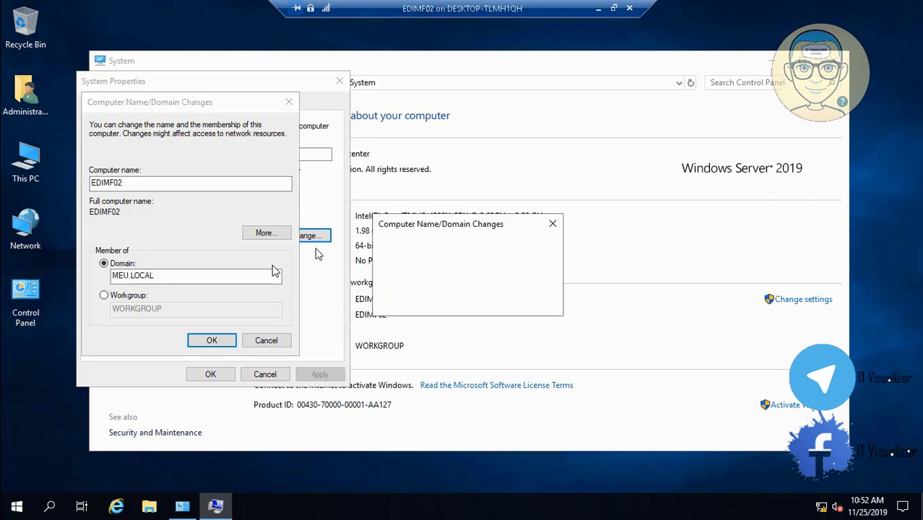
- Acknowledge the welcome and restart-required messages, then close System Properties
left_click(527, 302)
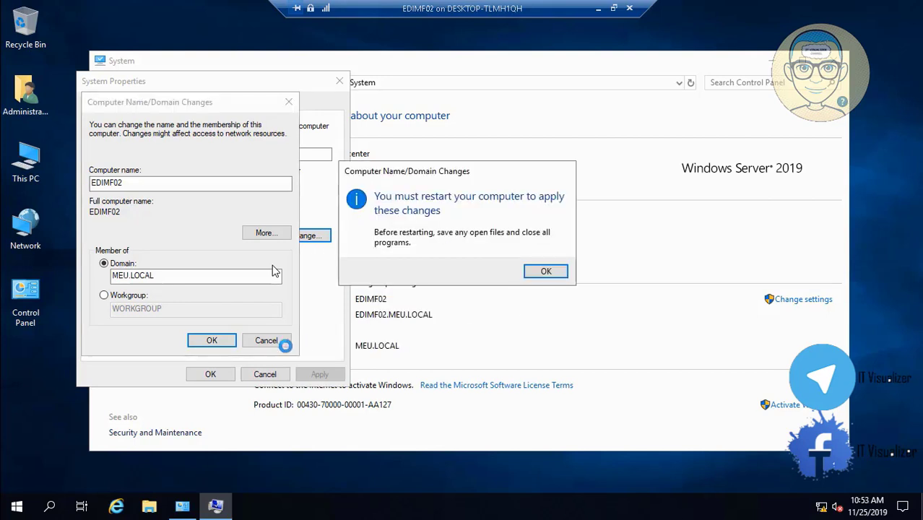
left_click(546, 271)
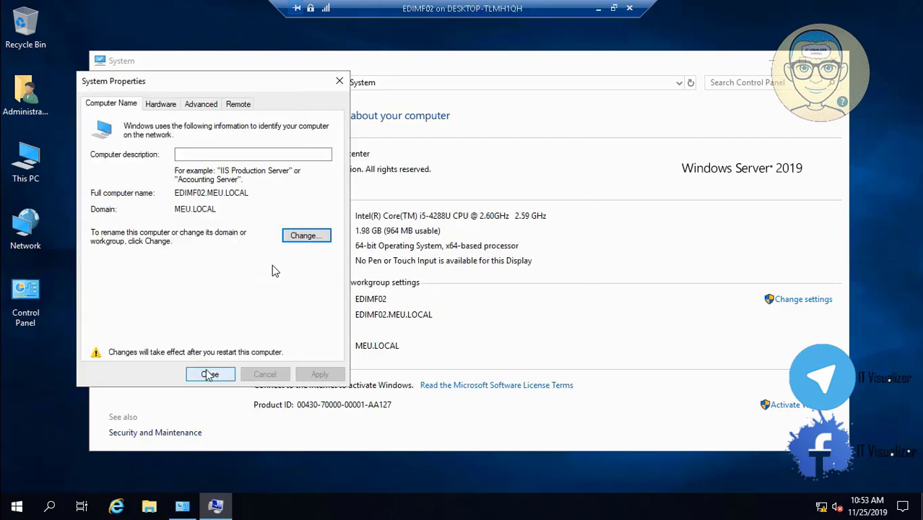
left_click(209, 374)
- Restart EDIMF02 now and pause the host's screen recording
left_click(481, 268)
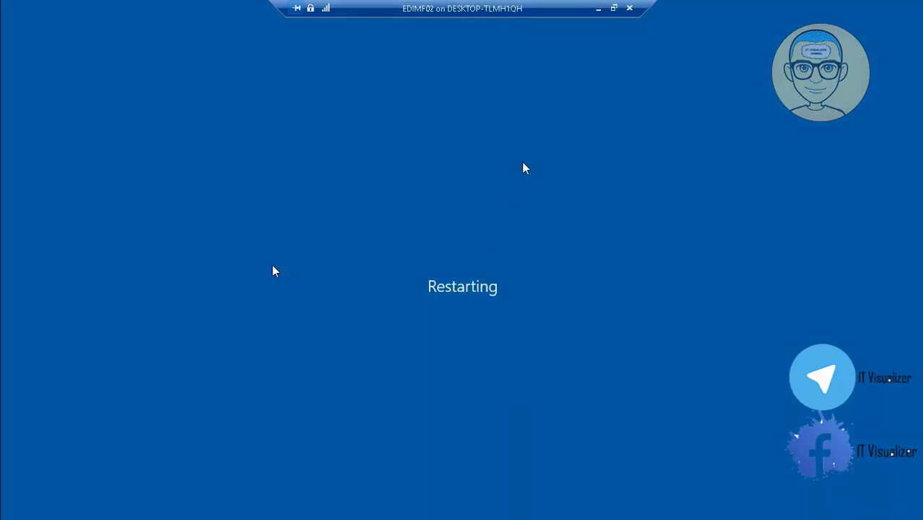
left_click(597, 9)
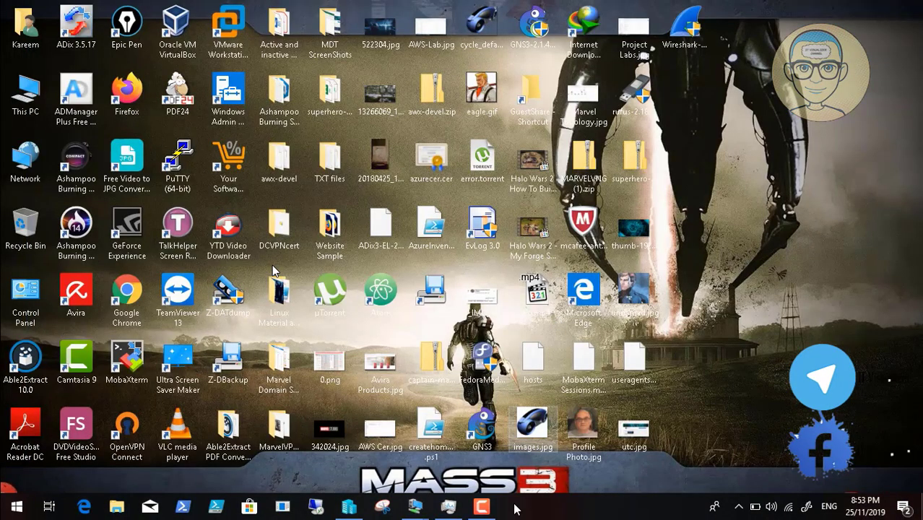
left_click(481, 507)
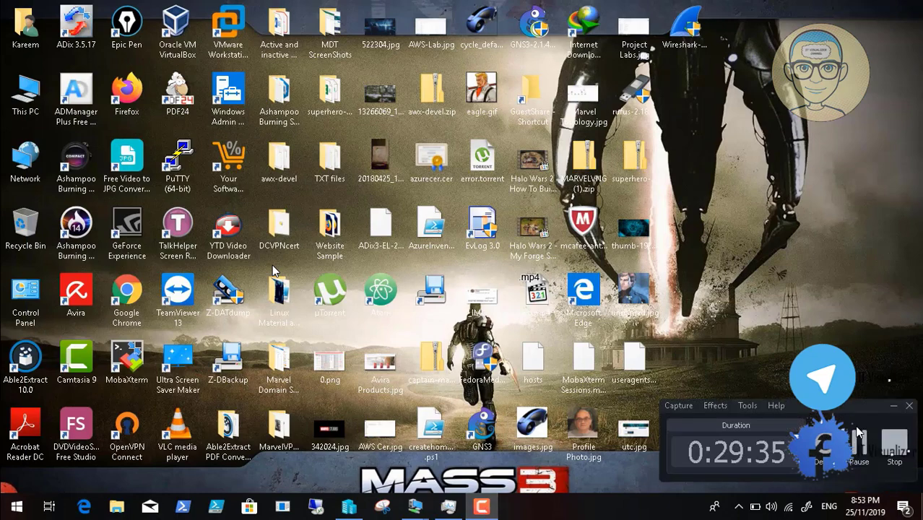
left_click(858, 432)
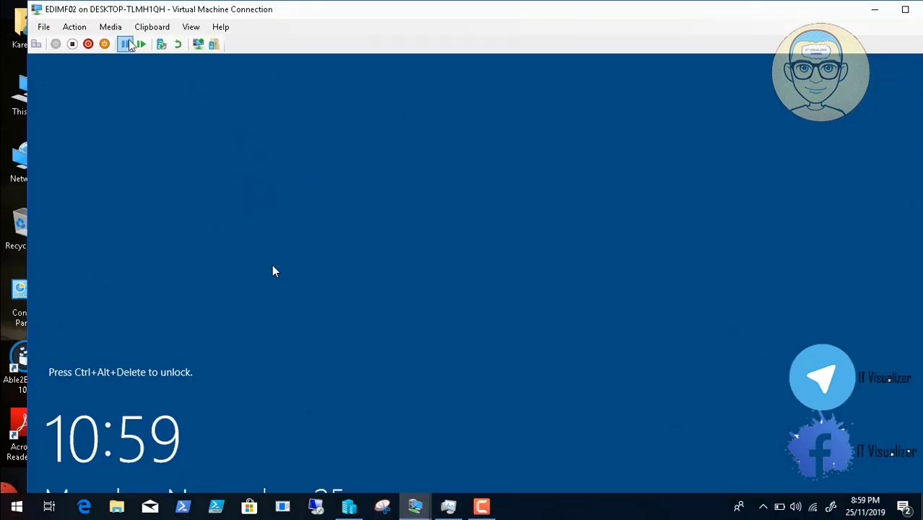
- Send Ctrl+Alt+Delete, switch the VM to full screen mode, and accept the legal notice
left_click(58, 45)
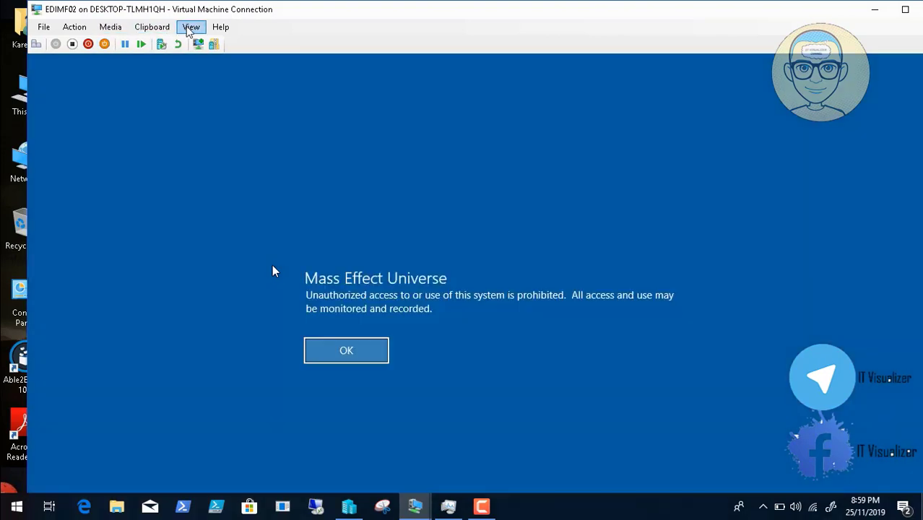
left_click(191, 29)
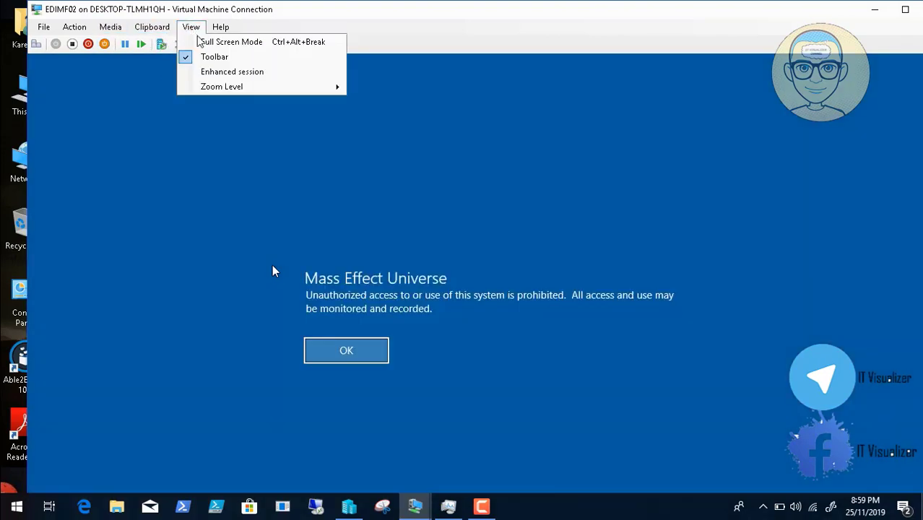
left_click(217, 42)
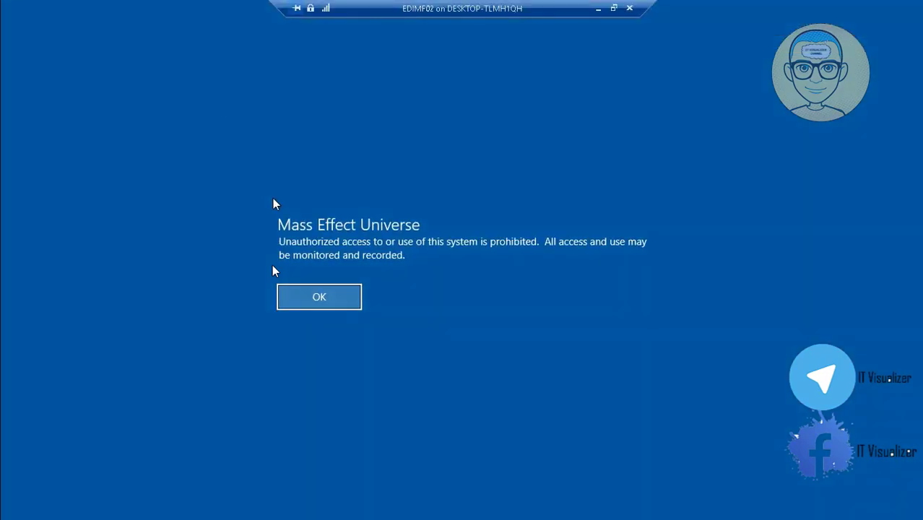
left_click(333, 301)
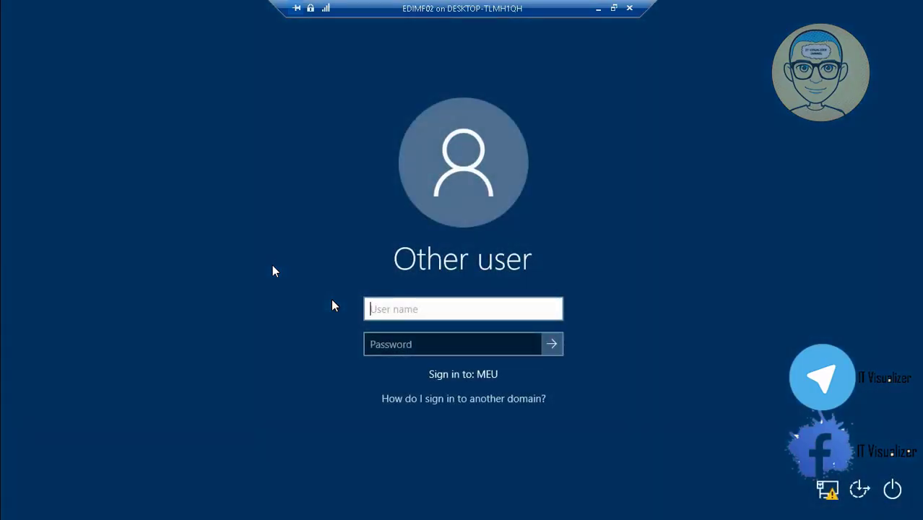
- Sign in to EDIMF02 with the MEU domain user's credentials, then minimize the VM
key("Tab")
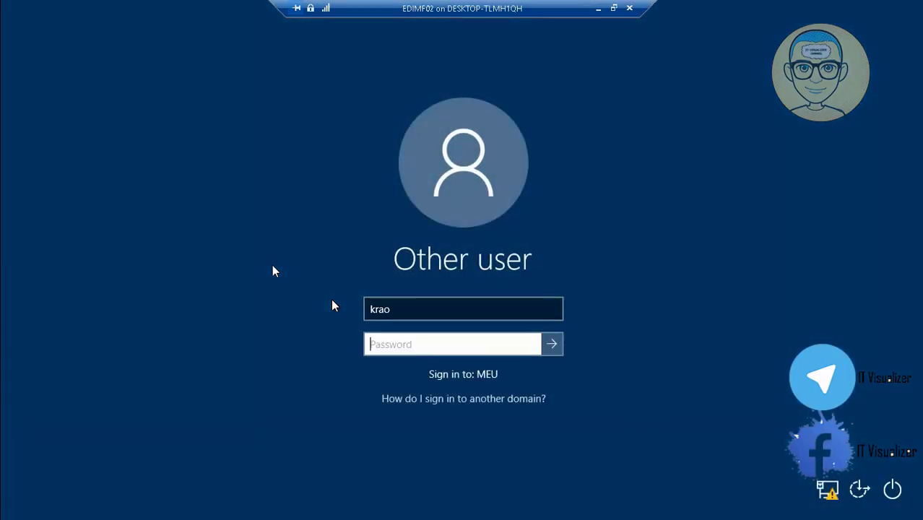
type("••••••••••")
key("Return")
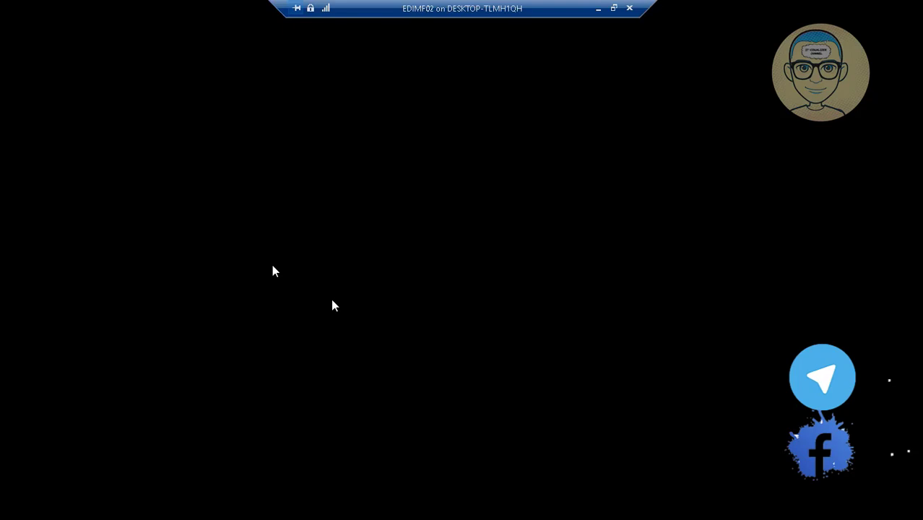
left_click(598, 9)
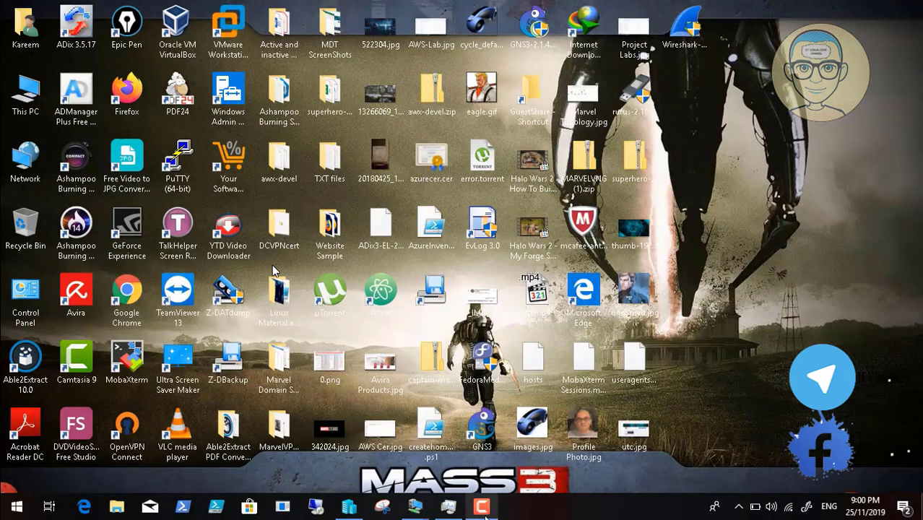
- Restore the EDIMF02 VM connection window from its taskbar preview
left_click(481, 507)
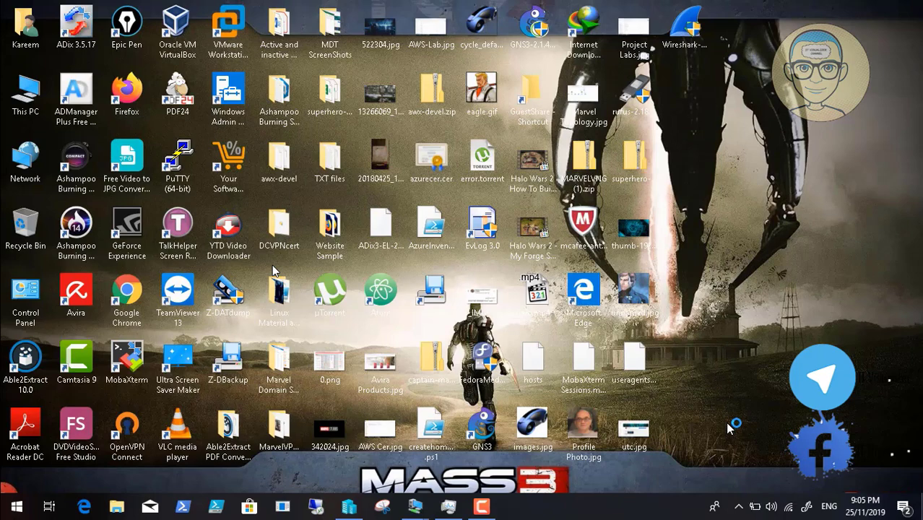
mouse_move(415, 507)
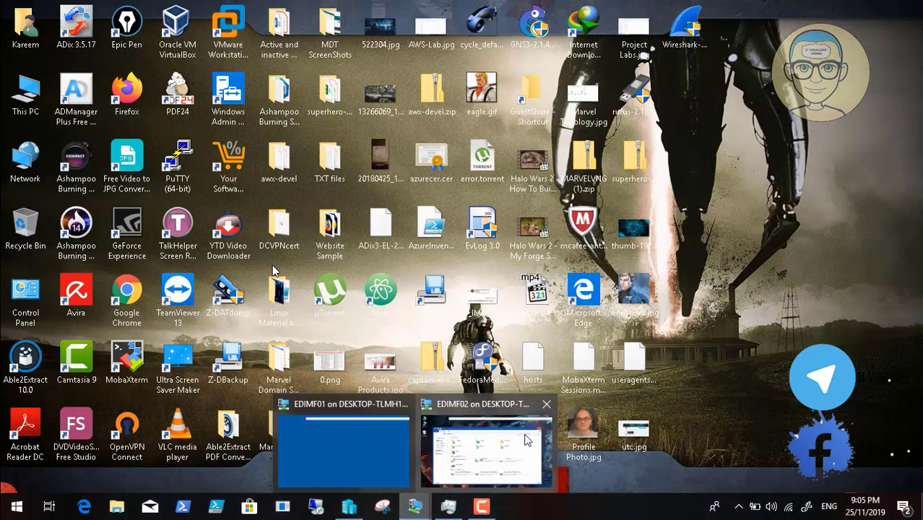
left_click(526, 441)
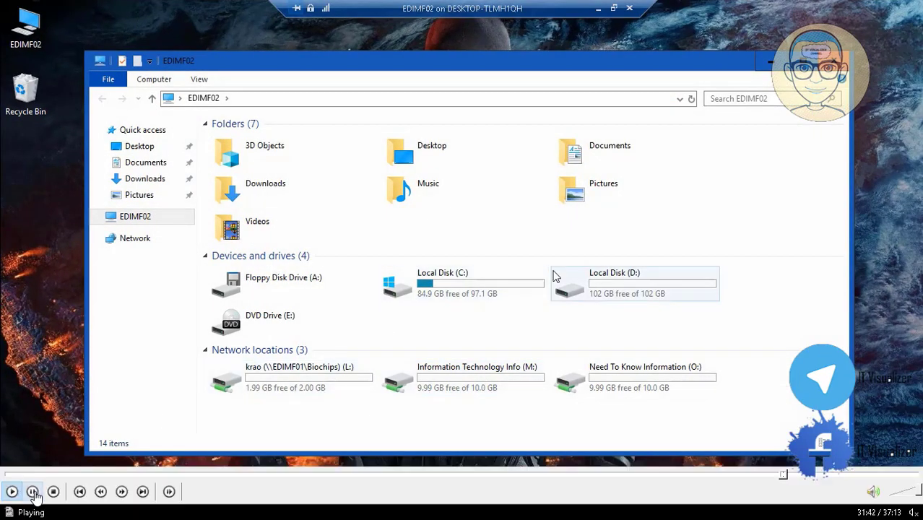
- Close EDIMF02's This PC File Explorer window
left_click(32, 492)
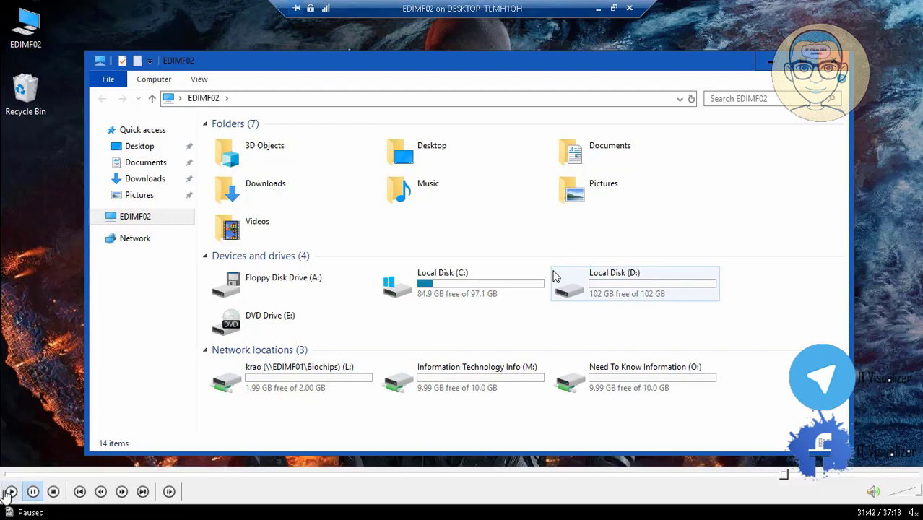
left_click(10, 493)
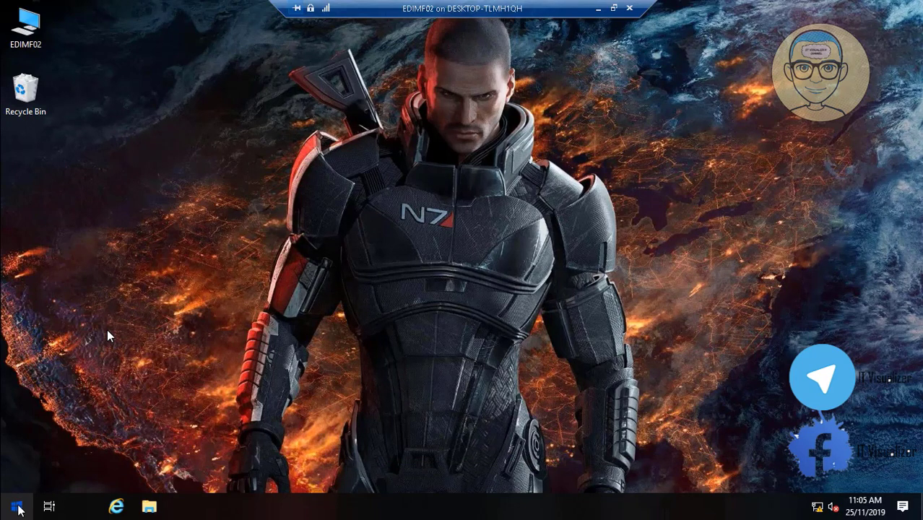
- Restart EDIMF02 from the power-user menu, confirm the reason, and minimize its window
right_click(16, 507)
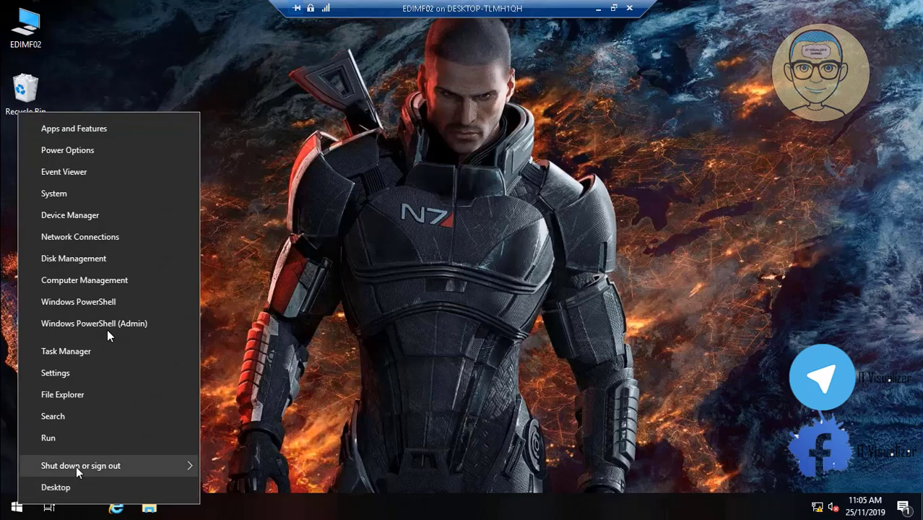
mouse_move(78, 469)
left_click(230, 461)
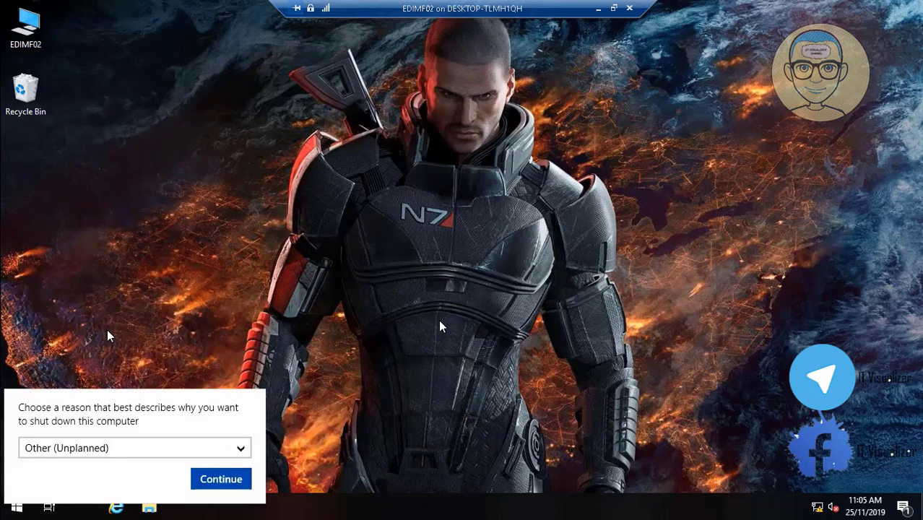
left_click(237, 484)
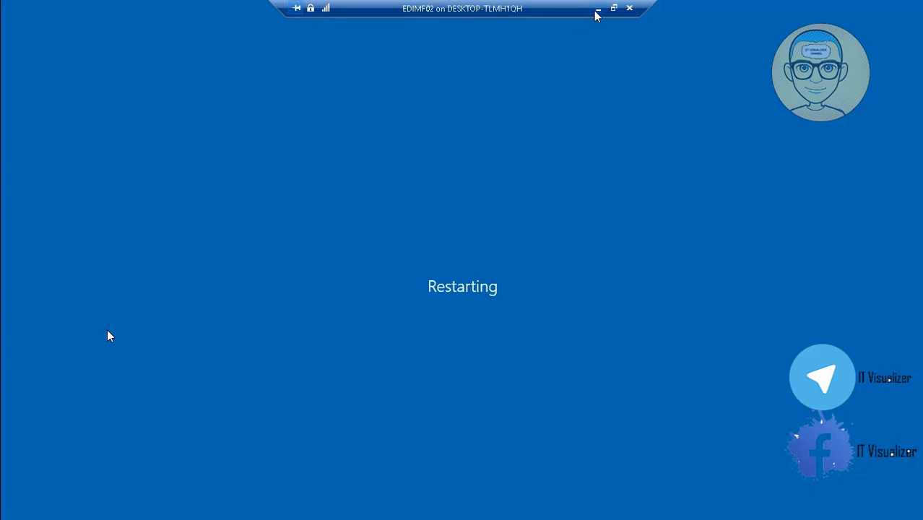
left_click(597, 9)
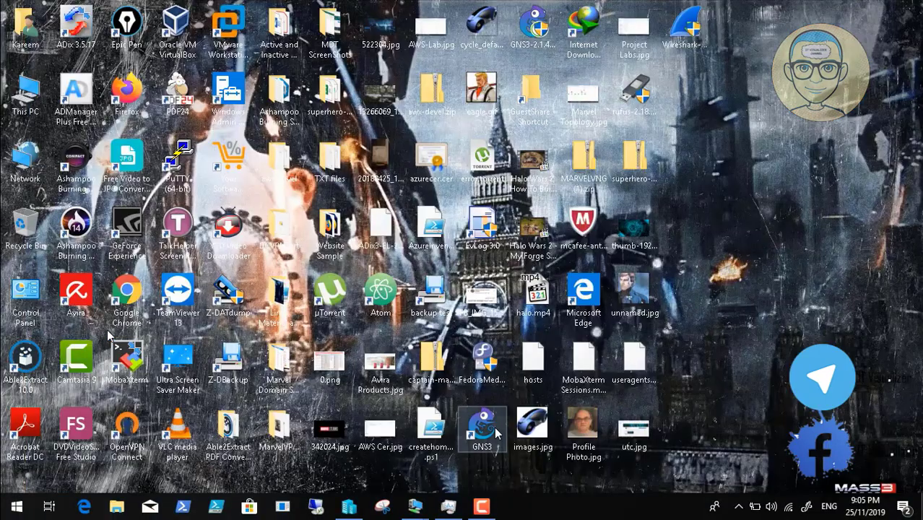
- Resume the recorded video in Media Player Classic and play it full screen
left_click(482, 508)
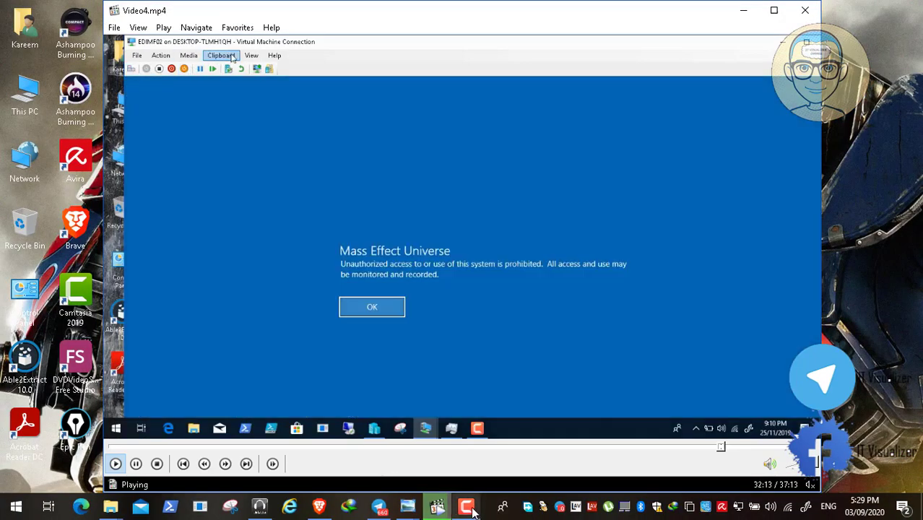
left_click(469, 509)
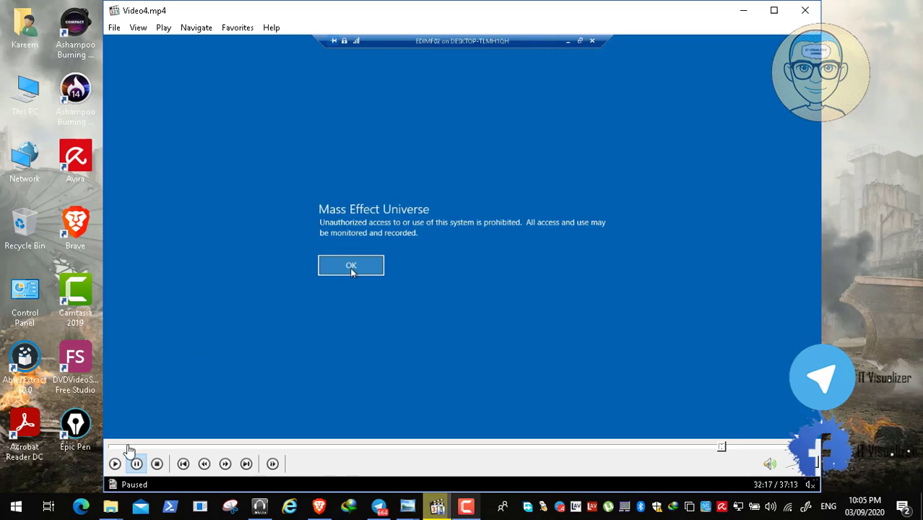
left_click(115, 464)
double_click(235, 259)
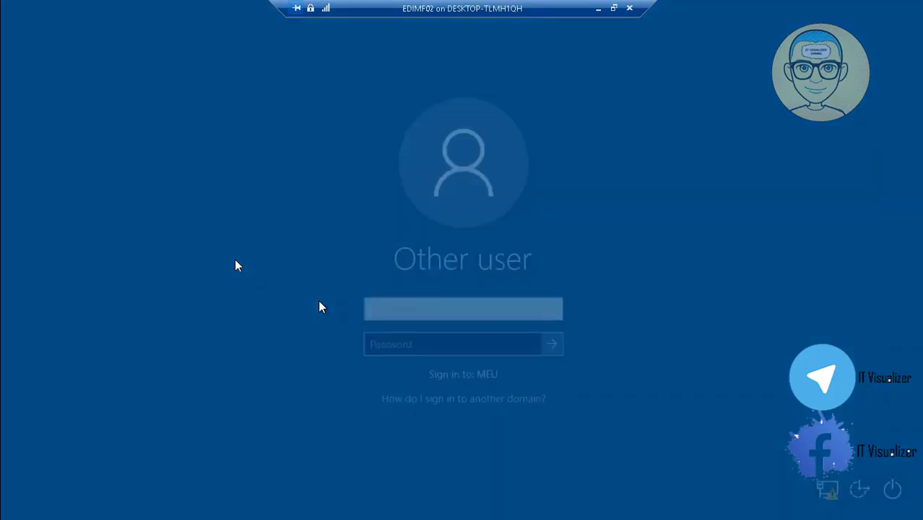
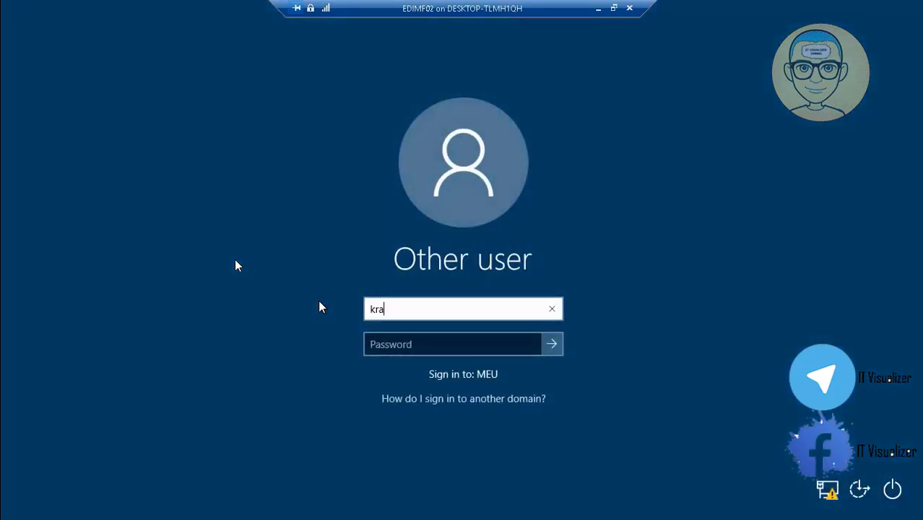
- Sign in as the MEU domain user on the Other user screen
key("Tab")
type("••")
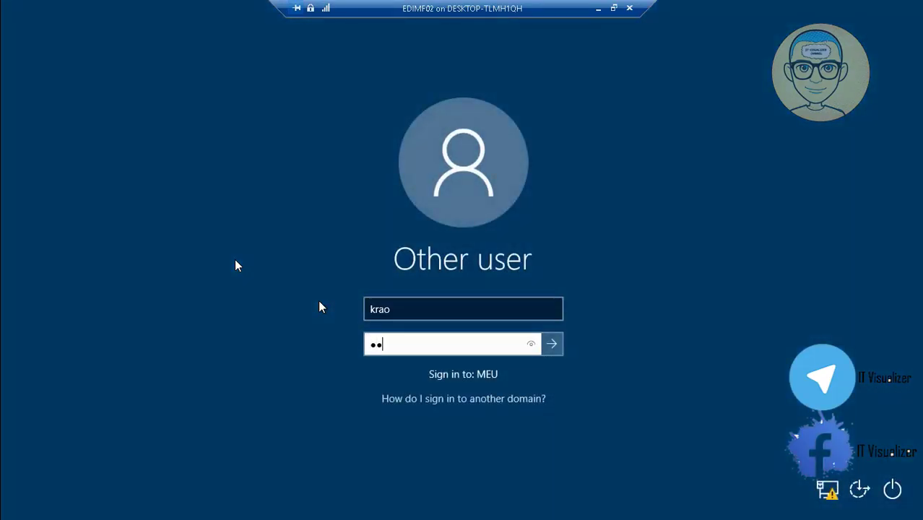
type("•••••••")
key("Return")
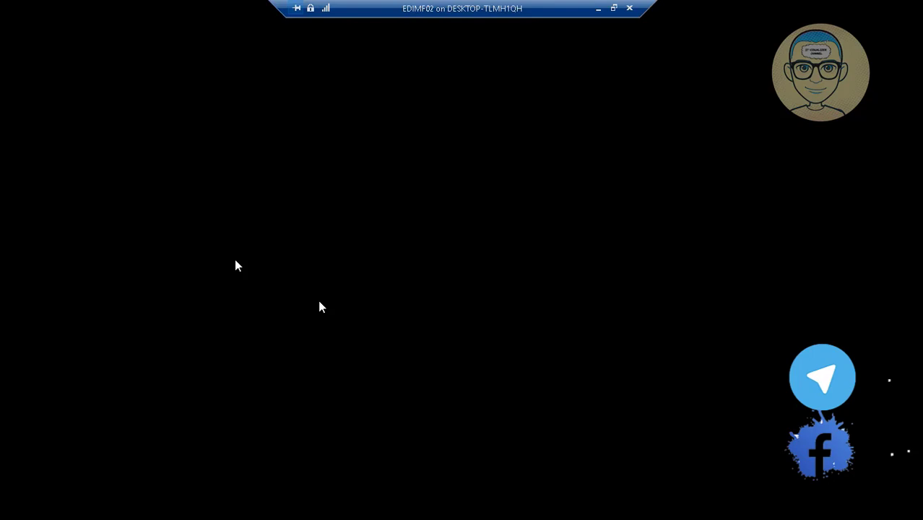
- Skip ahead until the EDIMF02 desktop loads with mapped drives L:, M: and O:
mouse_move(667, 455)
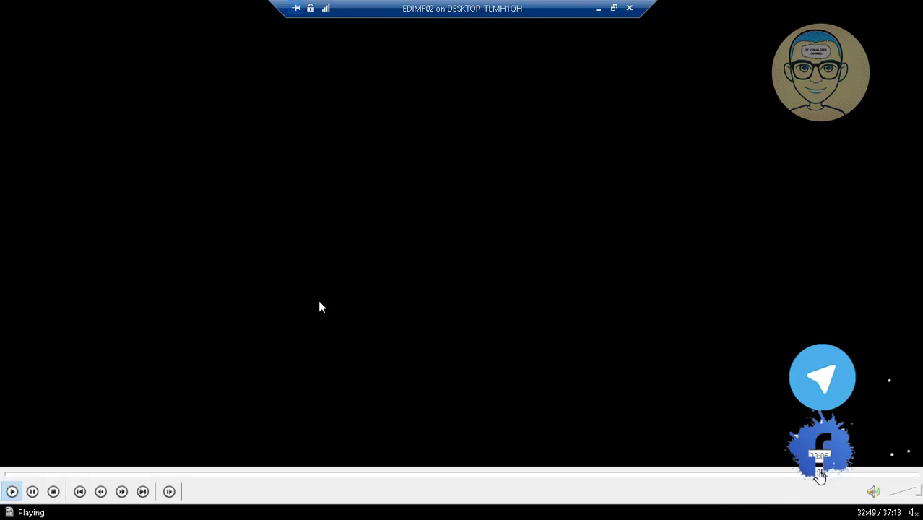
left_click(824, 473)
left_click(847, 473)
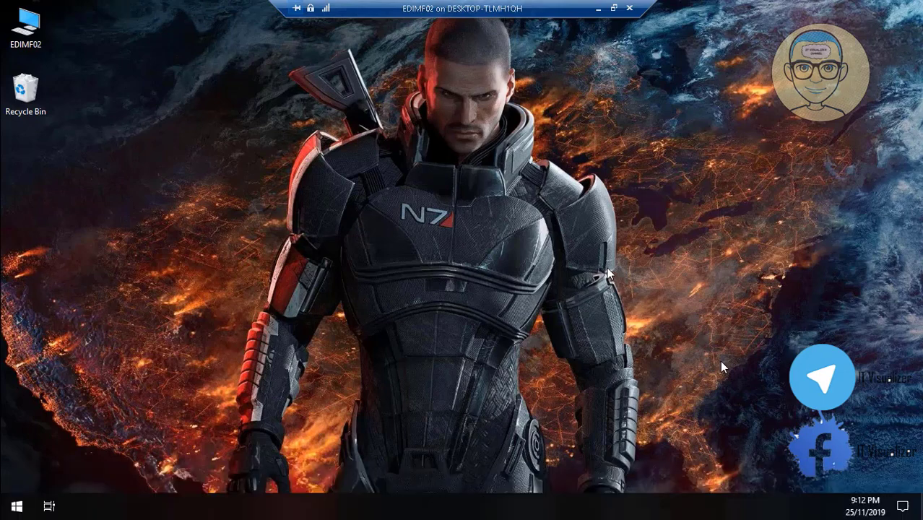
mouse_move(188, 505)
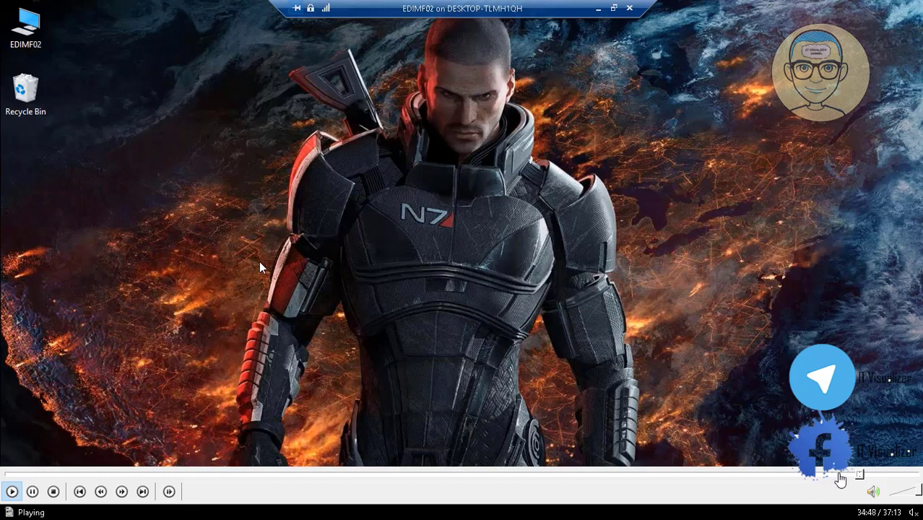
left_click(882, 475)
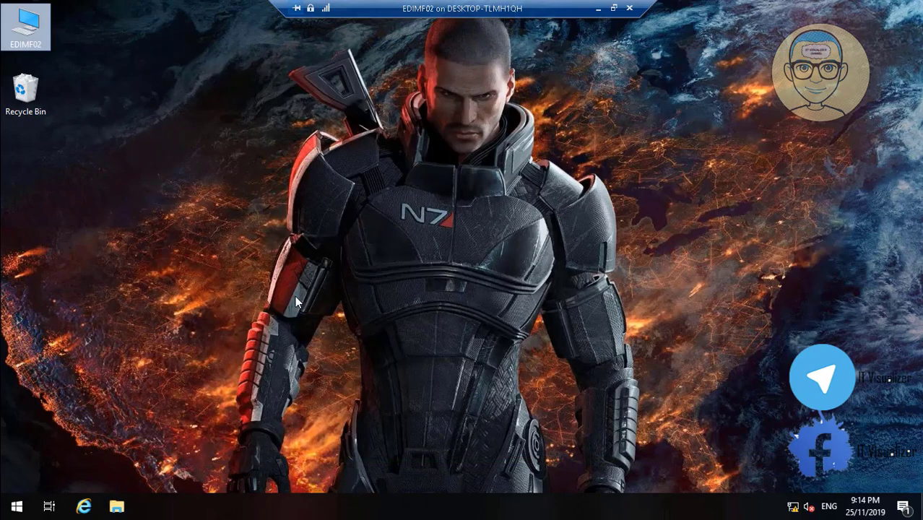
left_click(19, 511)
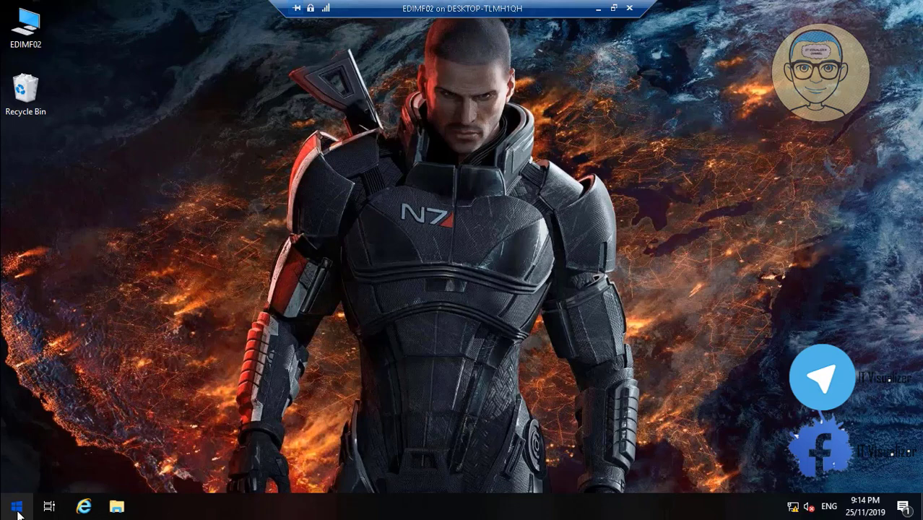
- Shut down EDIMF02 from the power-user menu, confirming the shutdown reason
right_click(18, 511)
mouse_move(142, 466)
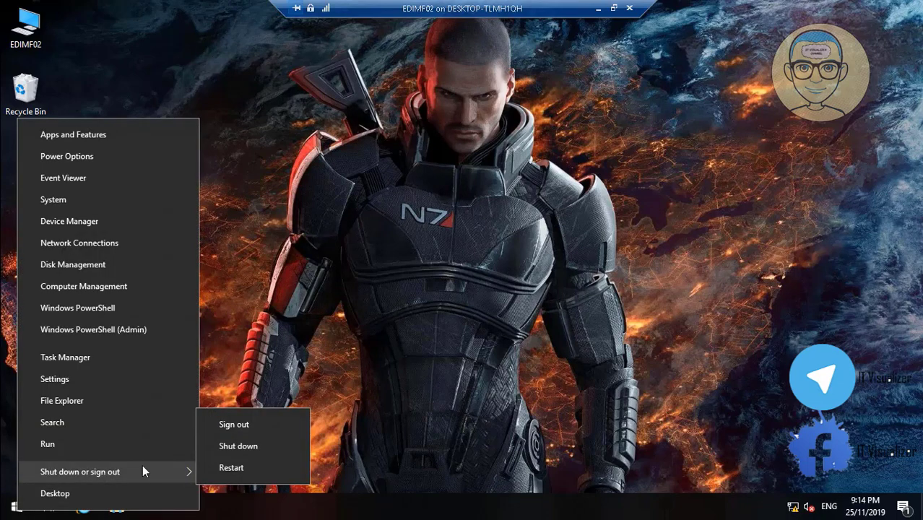
left_click(228, 443)
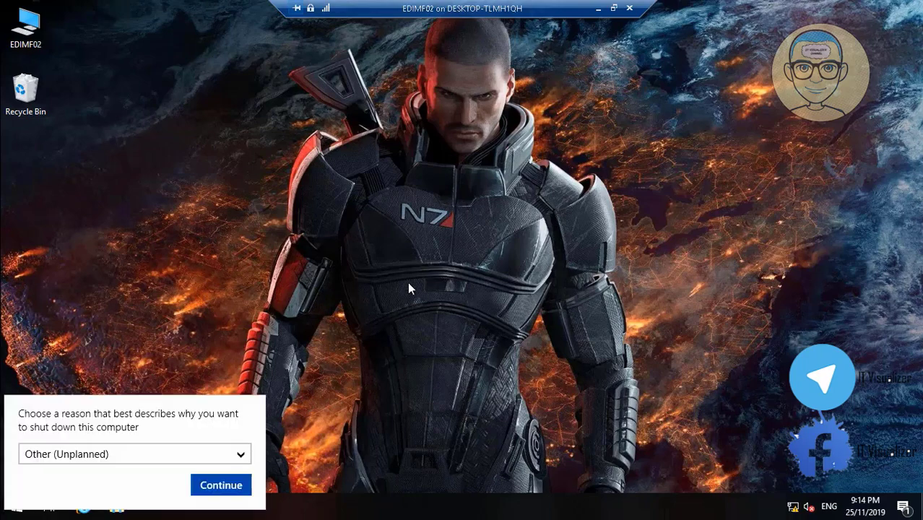
left_click(214, 486)
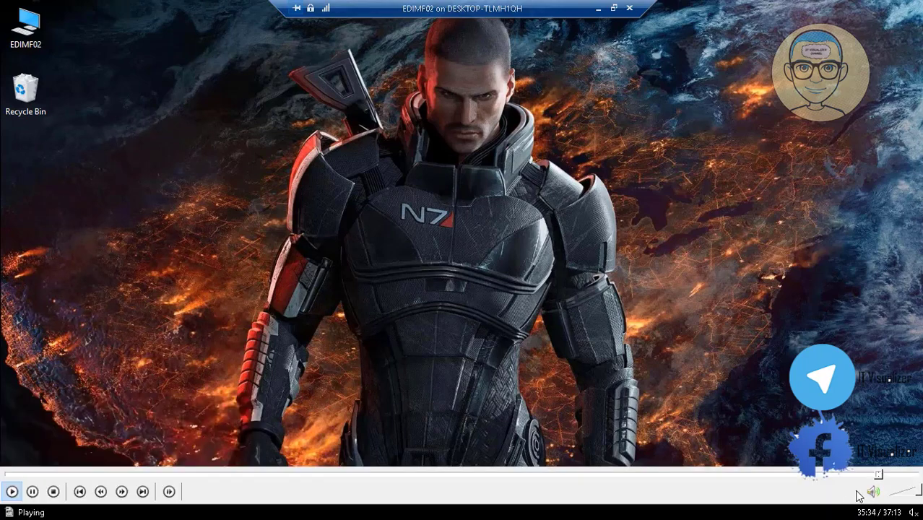
left_click(883, 474)
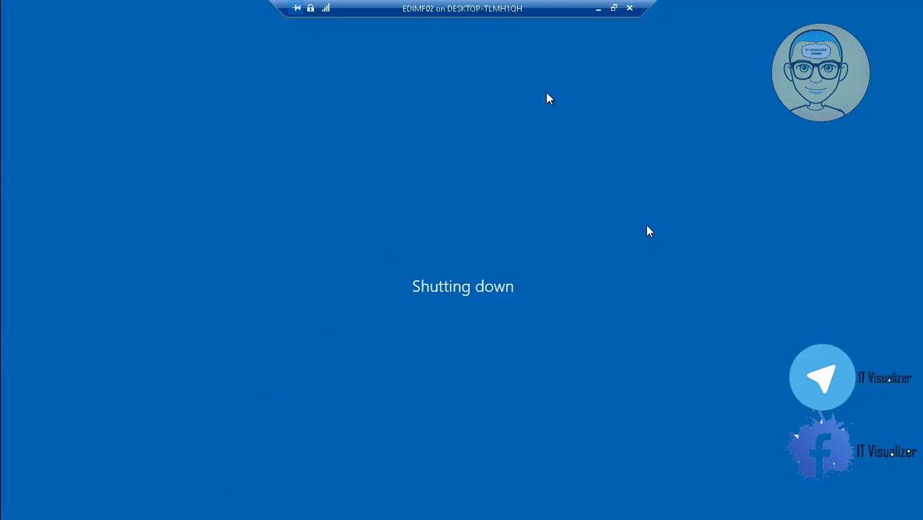
- Minimize the VM connection window and take a new checkpoint of EDIMF01
left_click(597, 8)
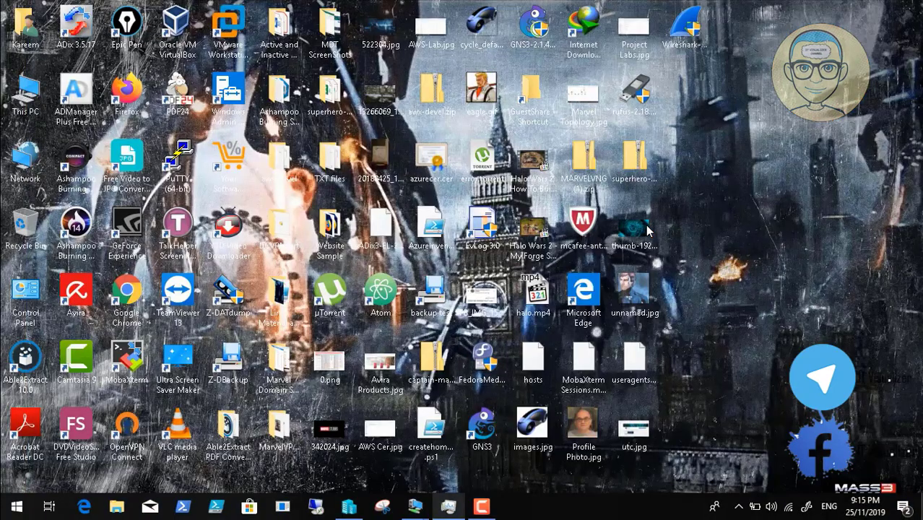
left_click(481, 506)
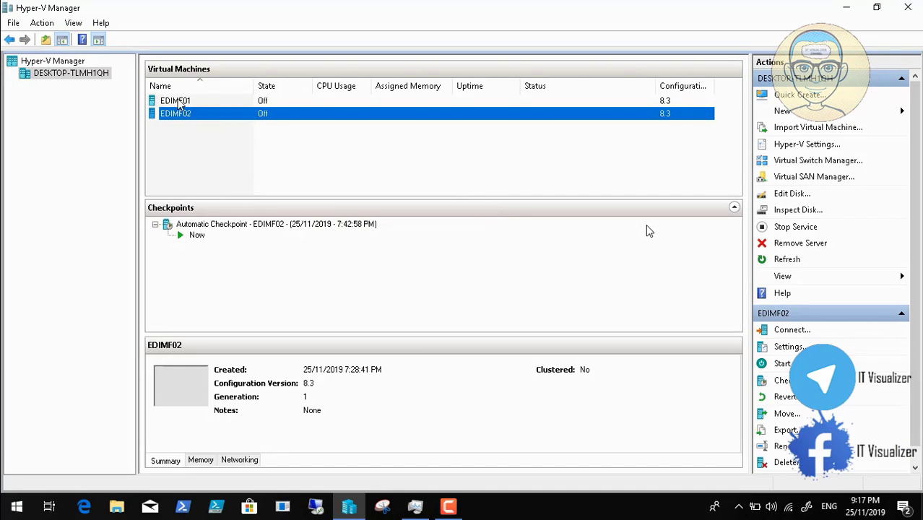
left_click(179, 103)
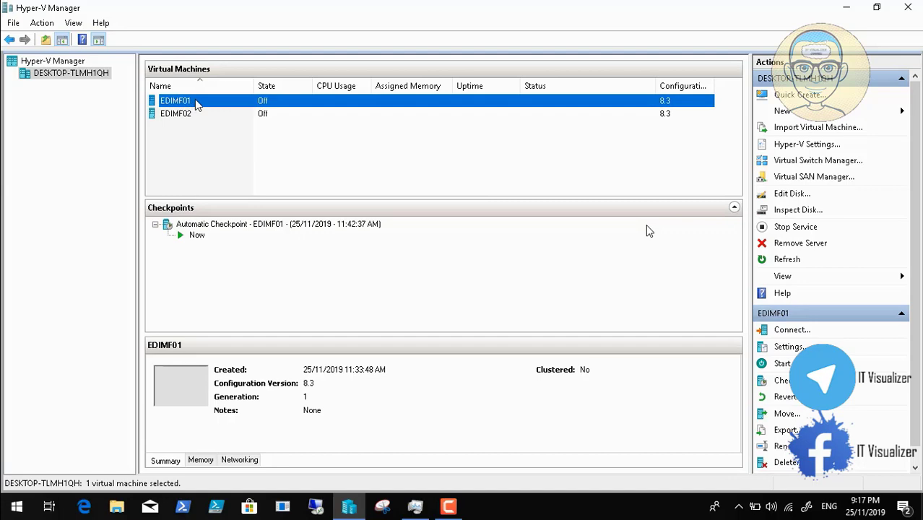
right_click(185, 103)
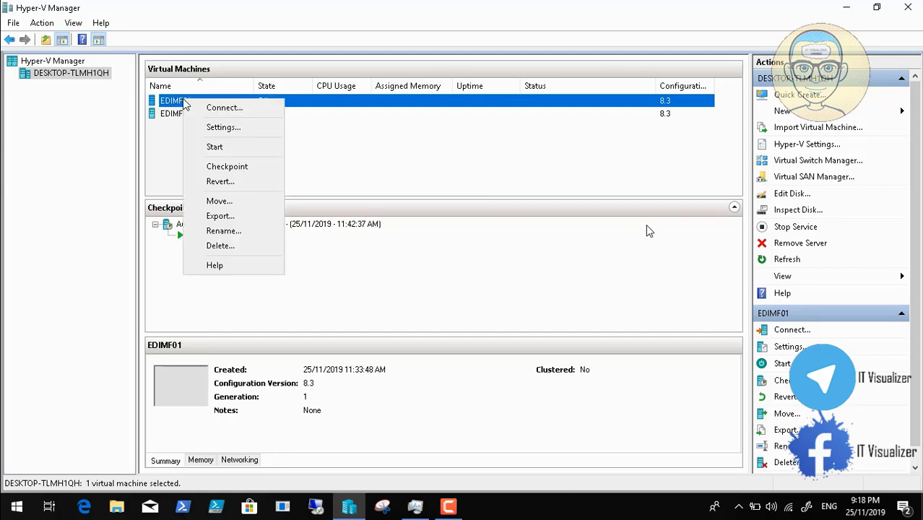
left_click(242, 169)
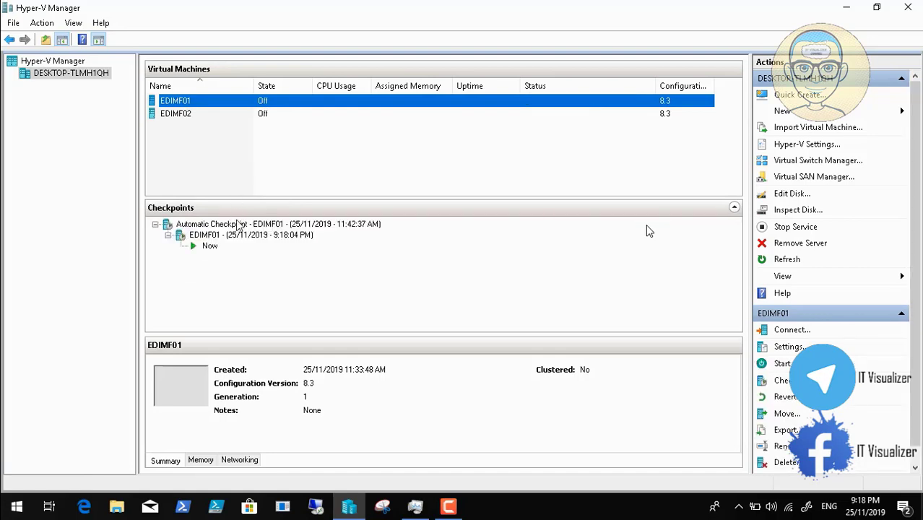
- Rename EDIMF01's new checkpoint to 'EDIMF01 - Before MBAM'
left_click(243, 236)
right_click(243, 238)
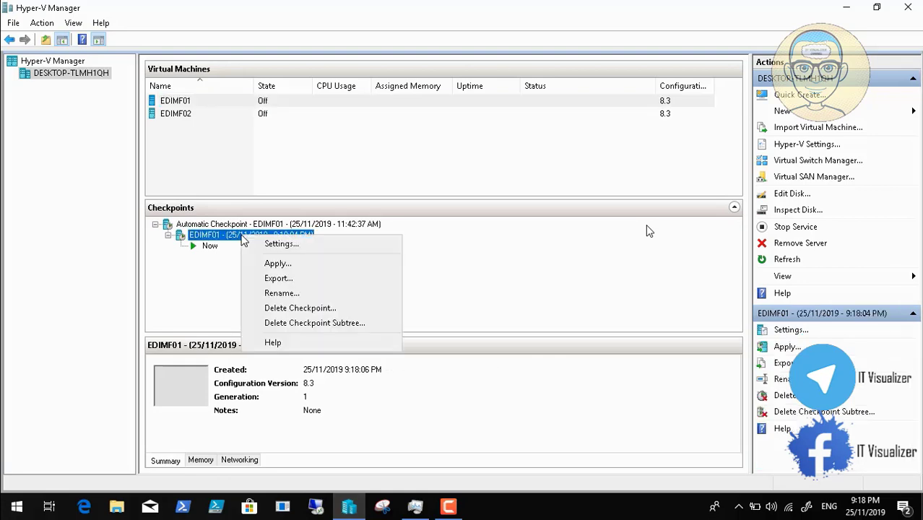
left_click(274, 291)
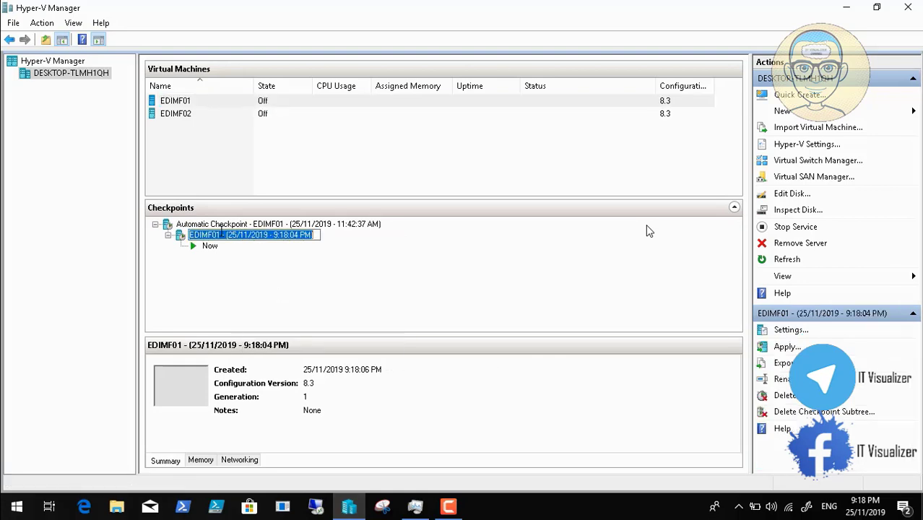
left_click(225, 235)
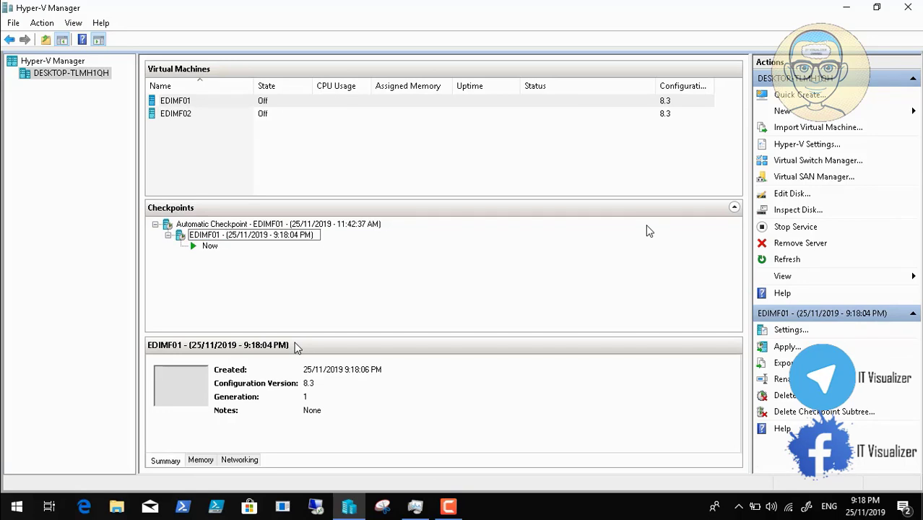
type("efore")
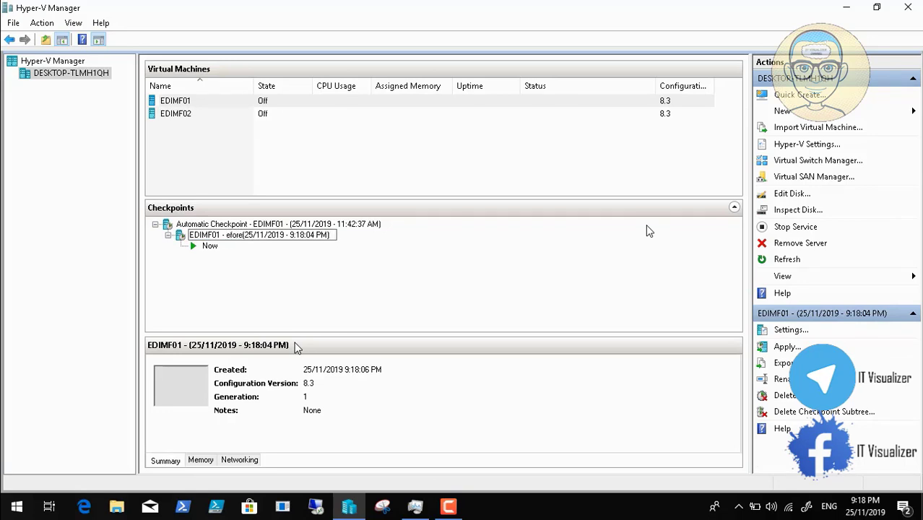
key("BackSpace")
key("BackSpace")
key("BackSpace")
key("BackSpace")
key("BackSpace")
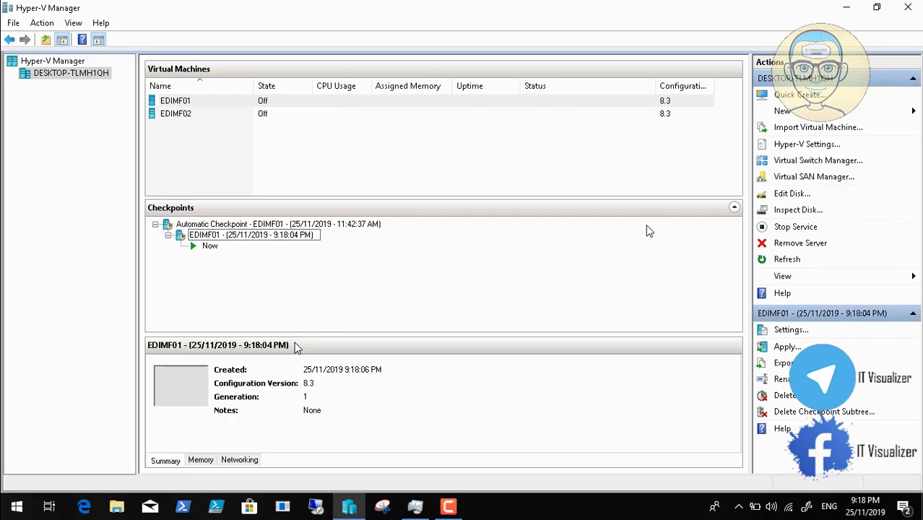
type("Before ")
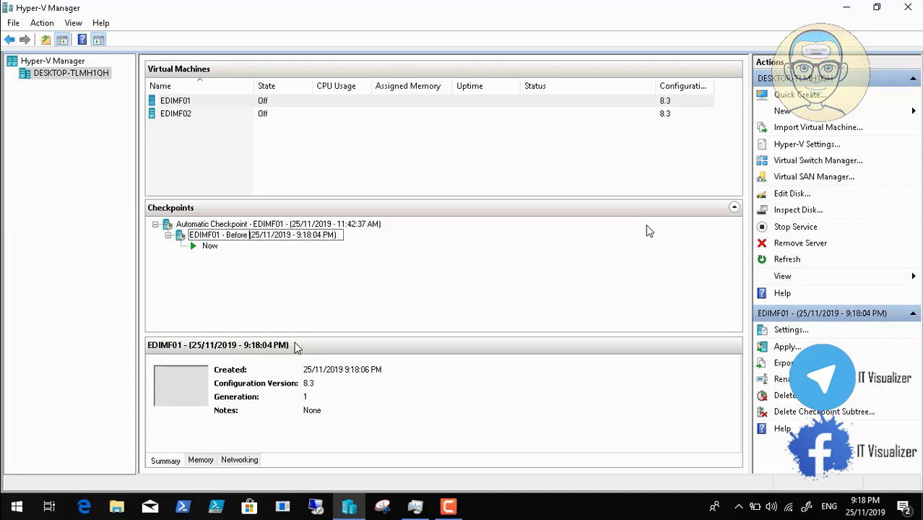
type("NM")
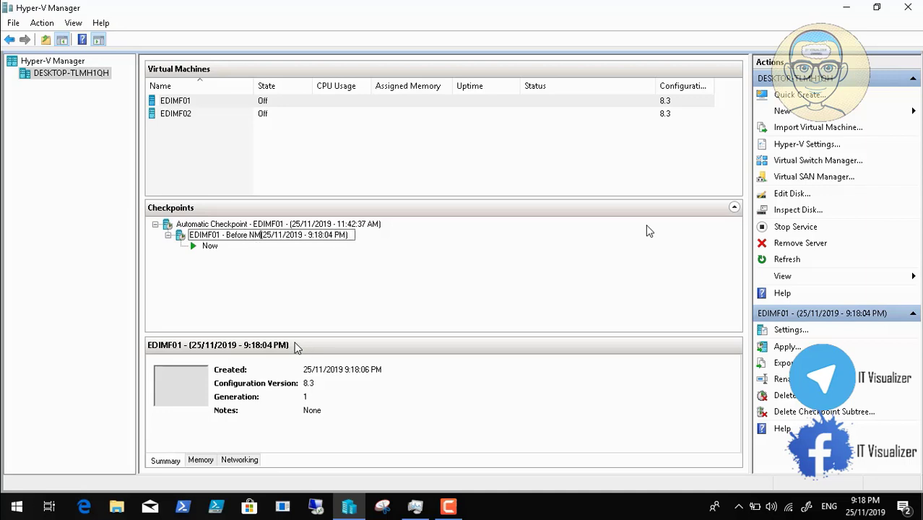
key("BackSpace")
key("BackSpace")
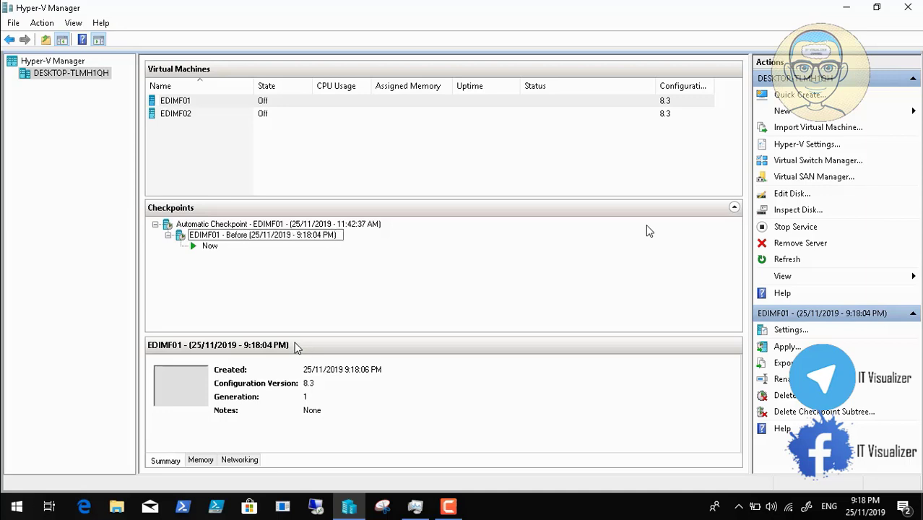
type("MBAM")
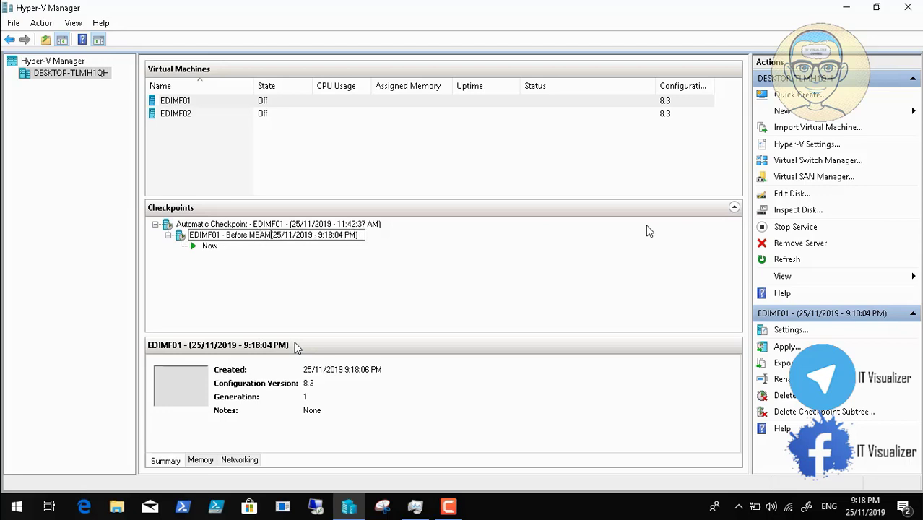
key("Return")
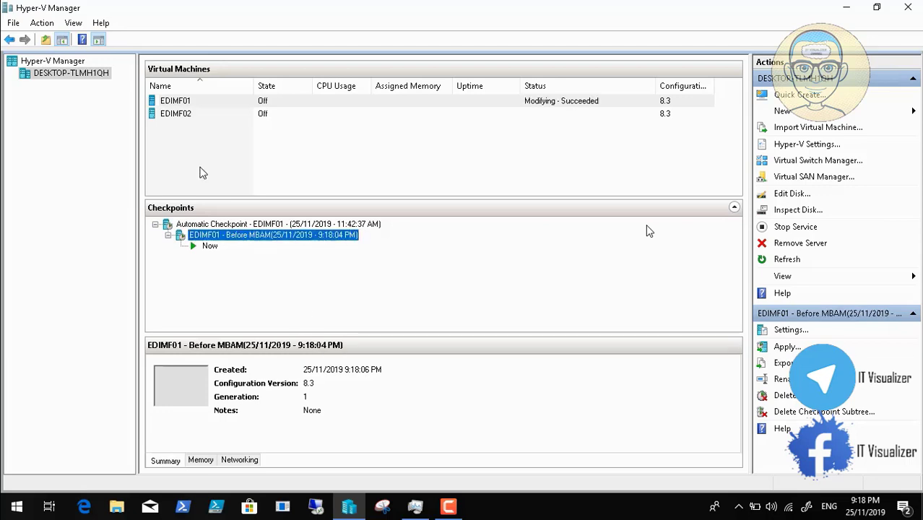
left_click(184, 120)
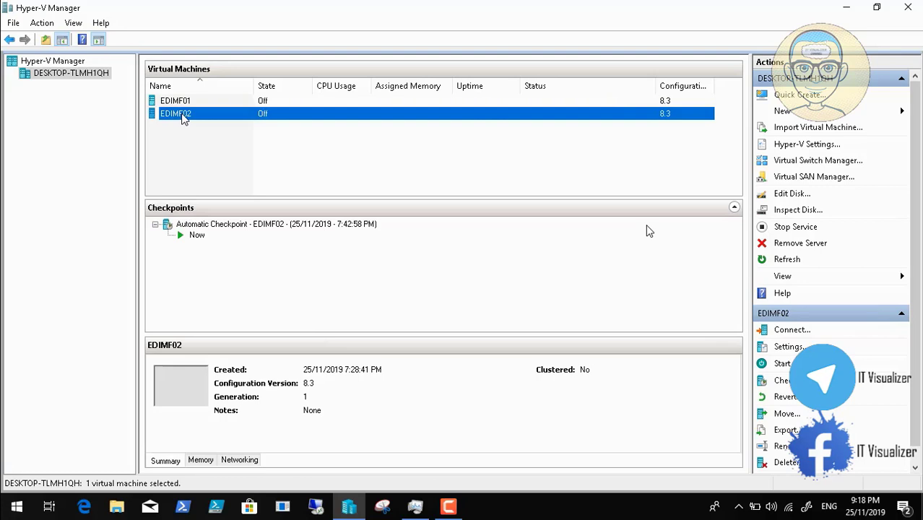
- Checkpoint EDIMF02, name it 'EDIMF02 - Before MBAM', and close Hyper-V Manager
right_click(184, 119)
left_click(233, 187)
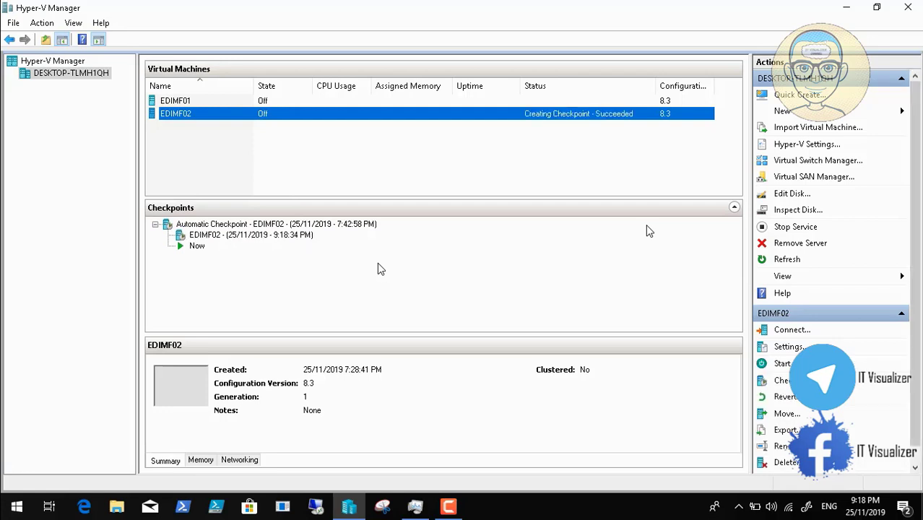
right_click(252, 236)
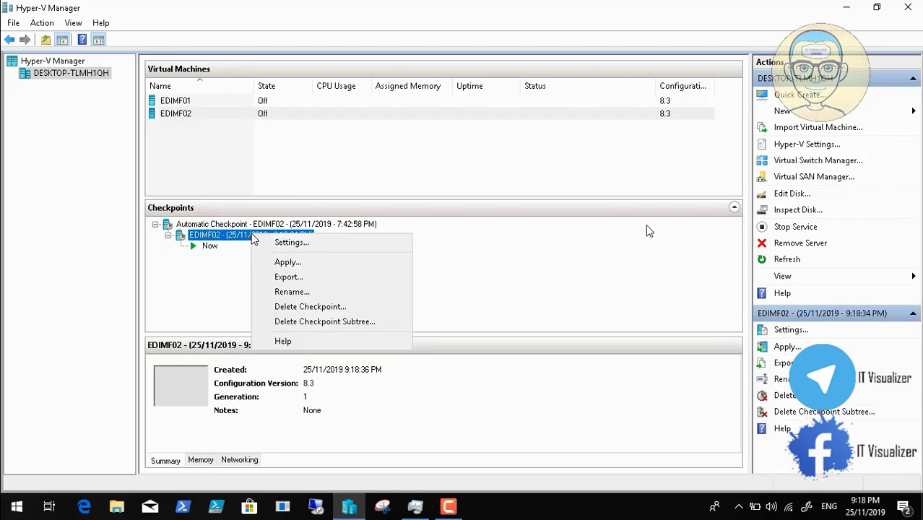
left_click(299, 292)
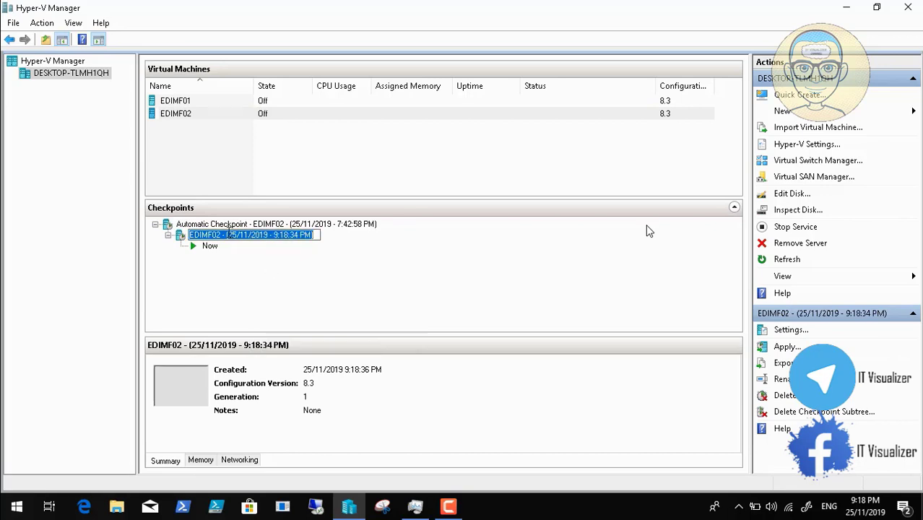
left_click(226, 235)
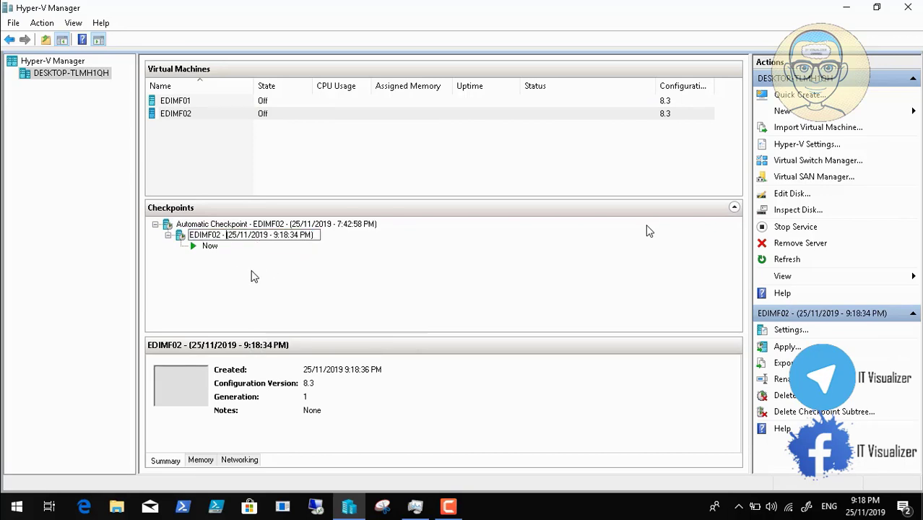
type("Before M")
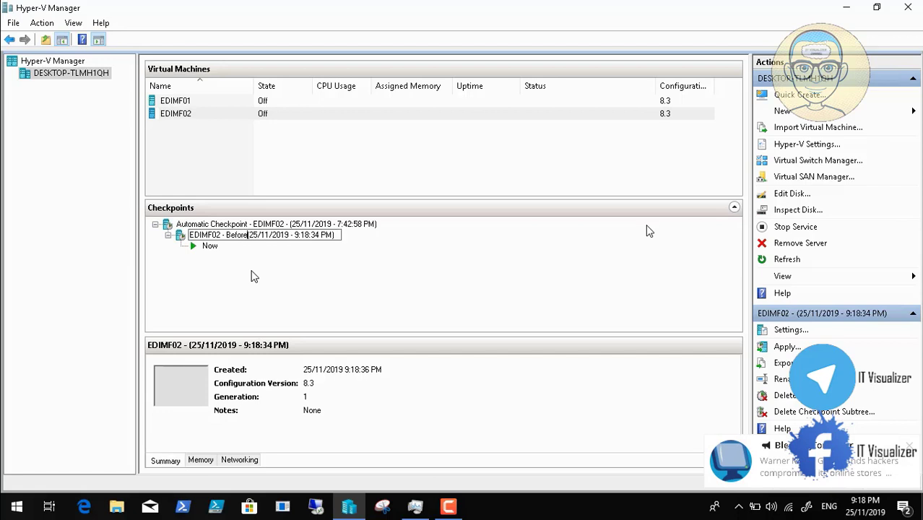
type("BAM")
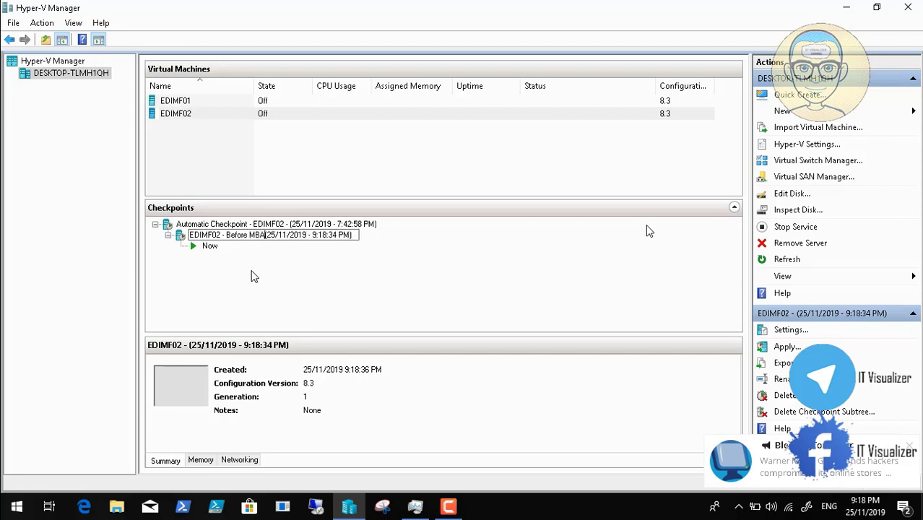
key("Return")
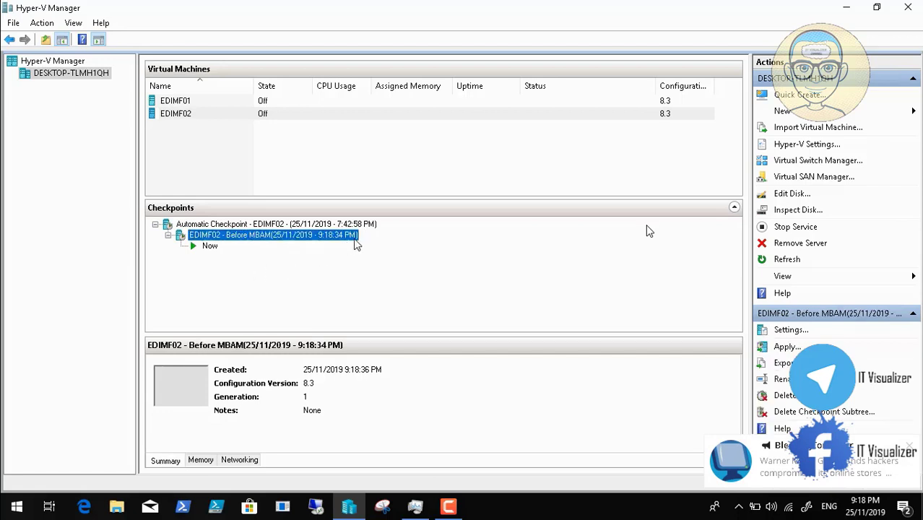
left_click(912, 11)
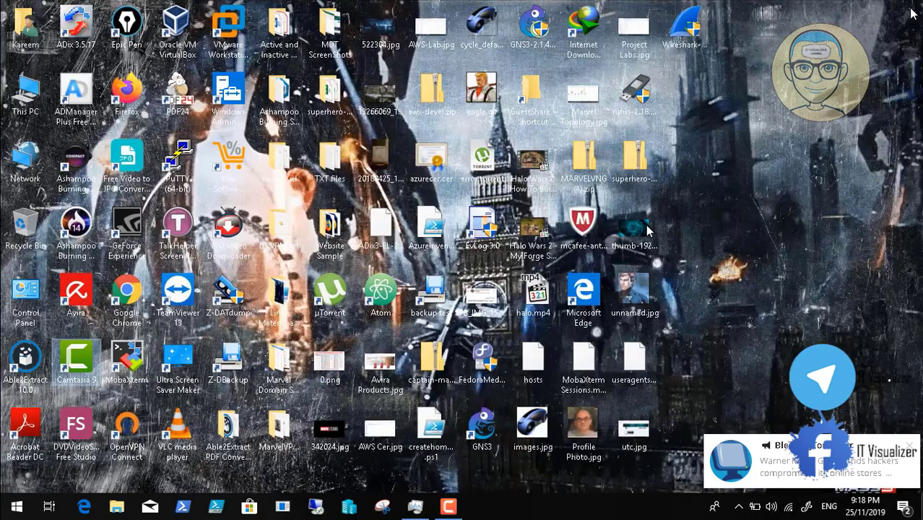
- Stop the Camtasia recording with F10, then close the Video4.mp4 player and remaining windows
left_click(449, 508)
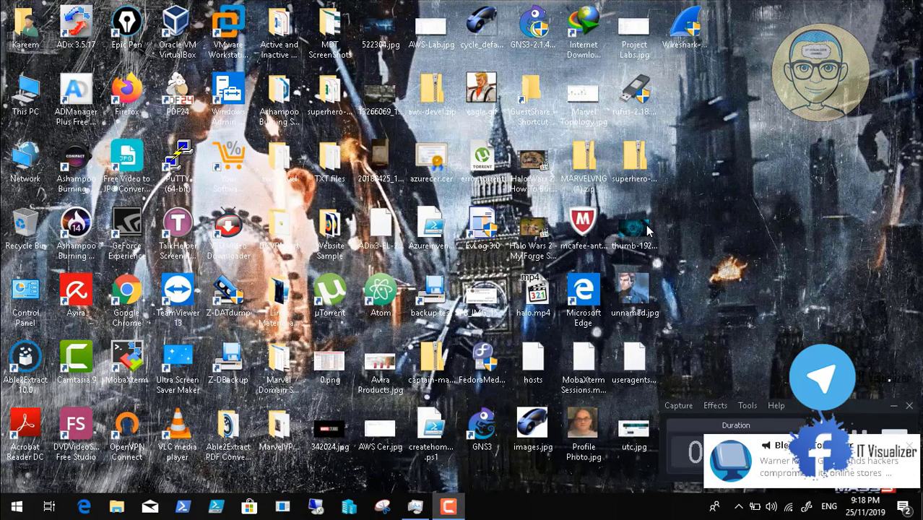
key("F10")
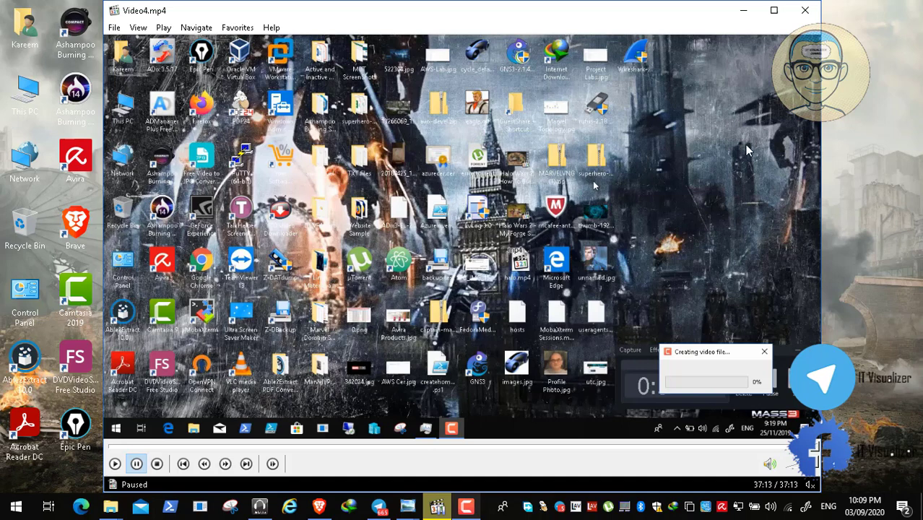
left_click(804, 10)
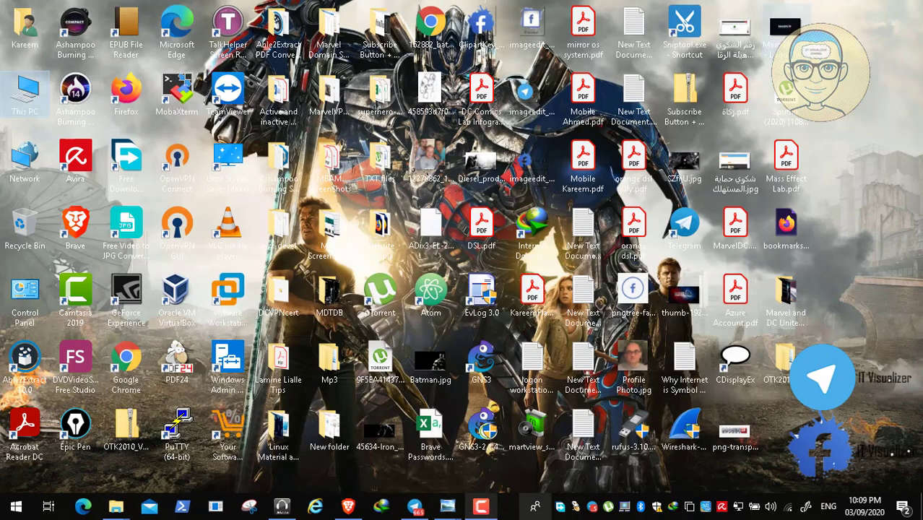
right_click(449, 505)
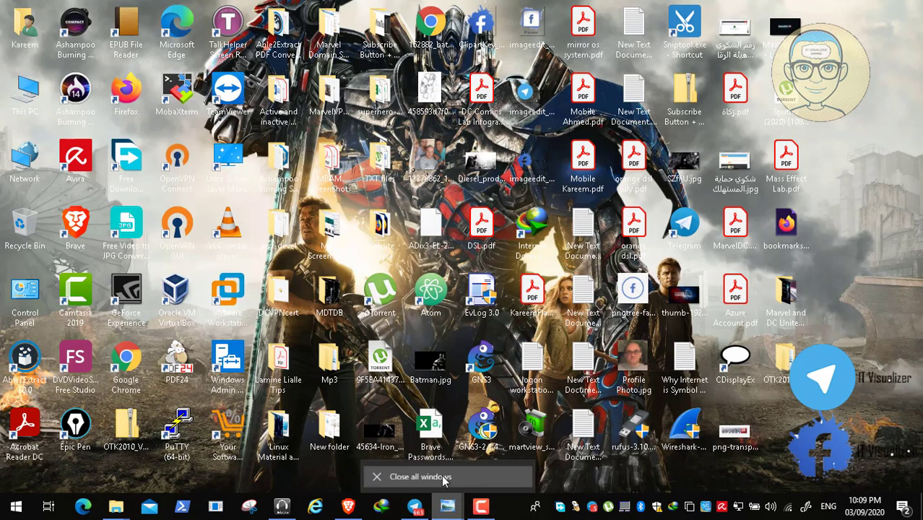
left_click(443, 480)
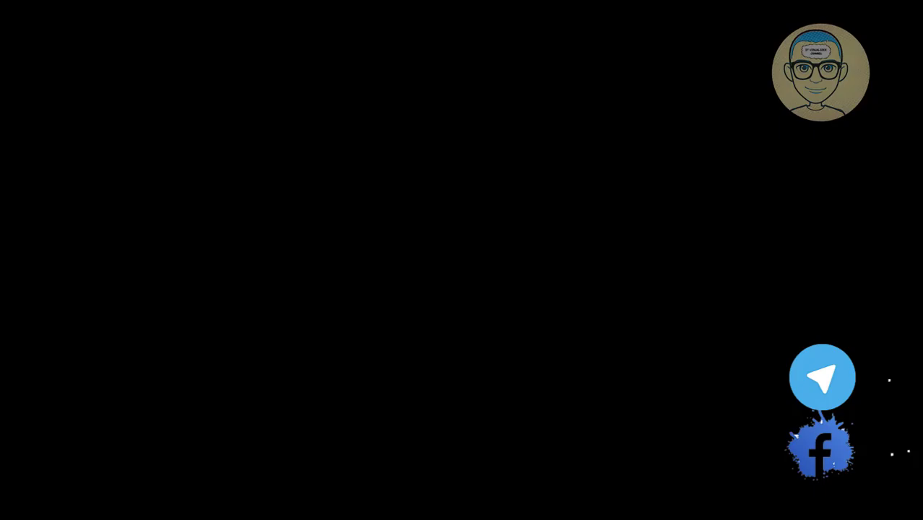